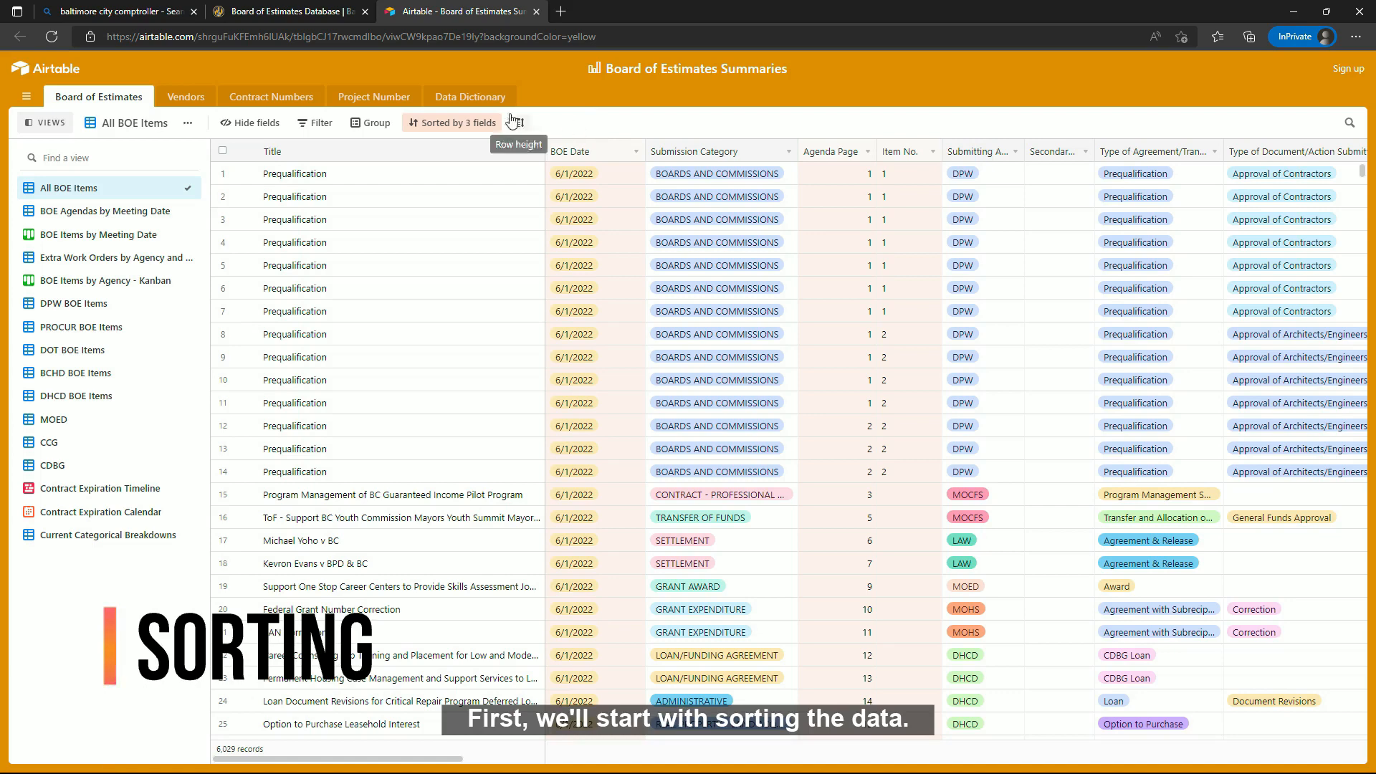
# Reverse the BOE Date sort to Last-First and set it back to First-Last
pyautogui.click(443, 123)
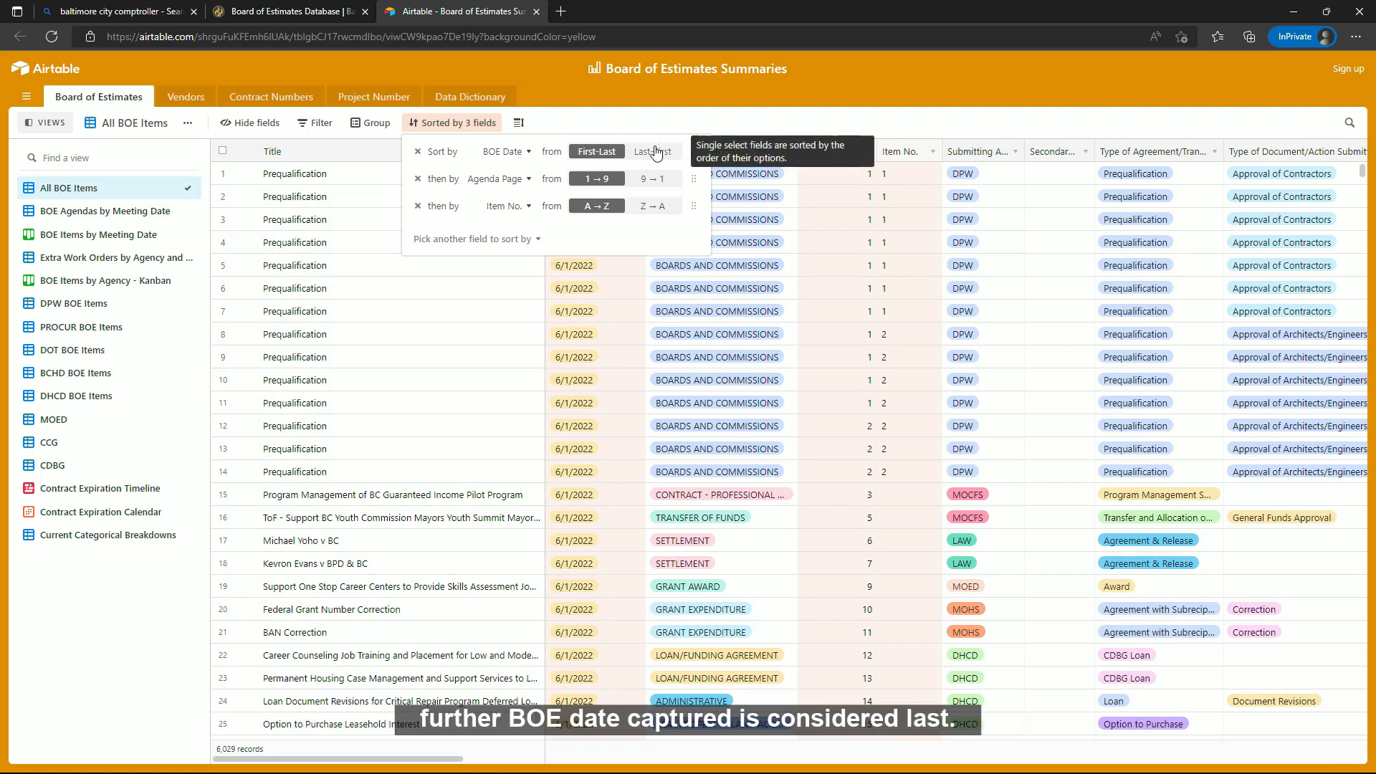
pyautogui.click(652, 151)
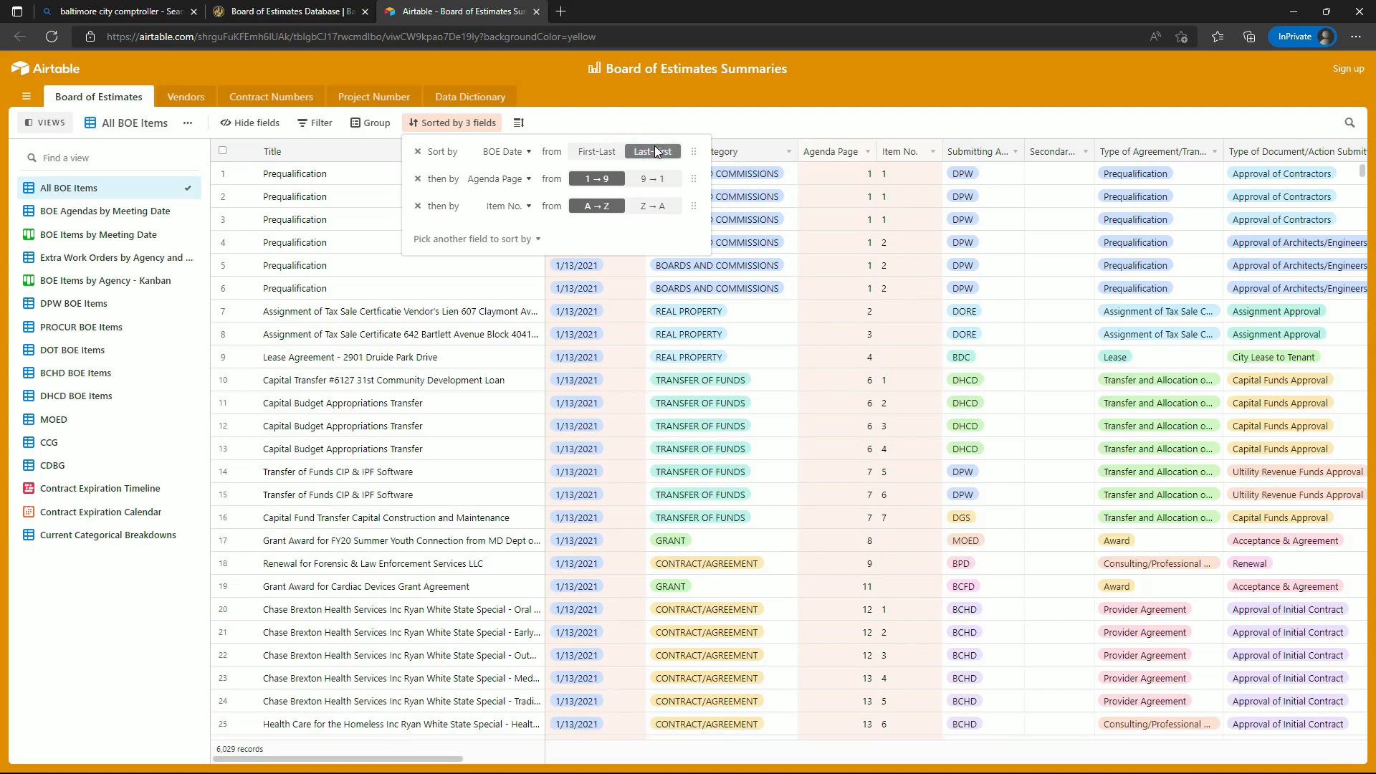
pyautogui.click(591, 153)
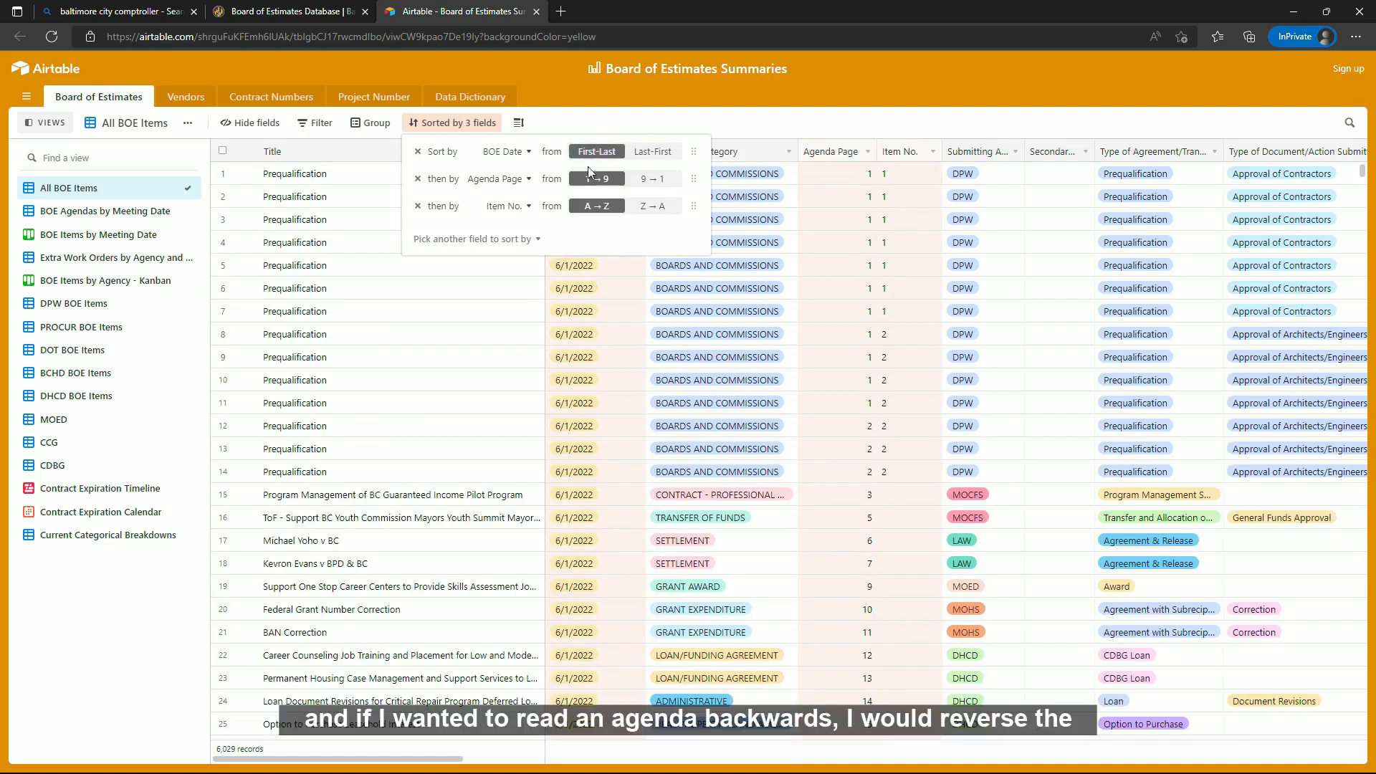
# Reverse the agenda reading order by sorting Agenda Page 9 → 1 and Item No. Z → A
pyautogui.click(655, 178)
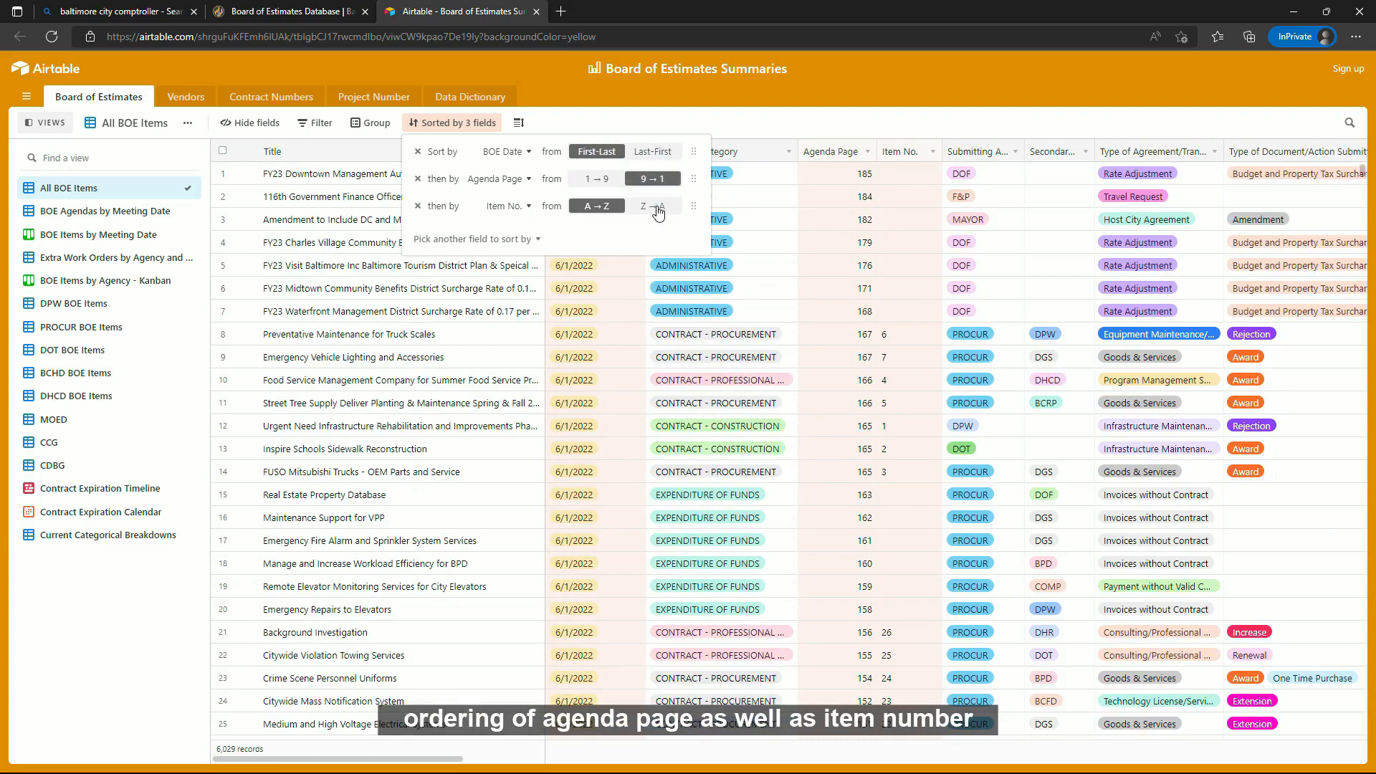
pyautogui.click(657, 209)
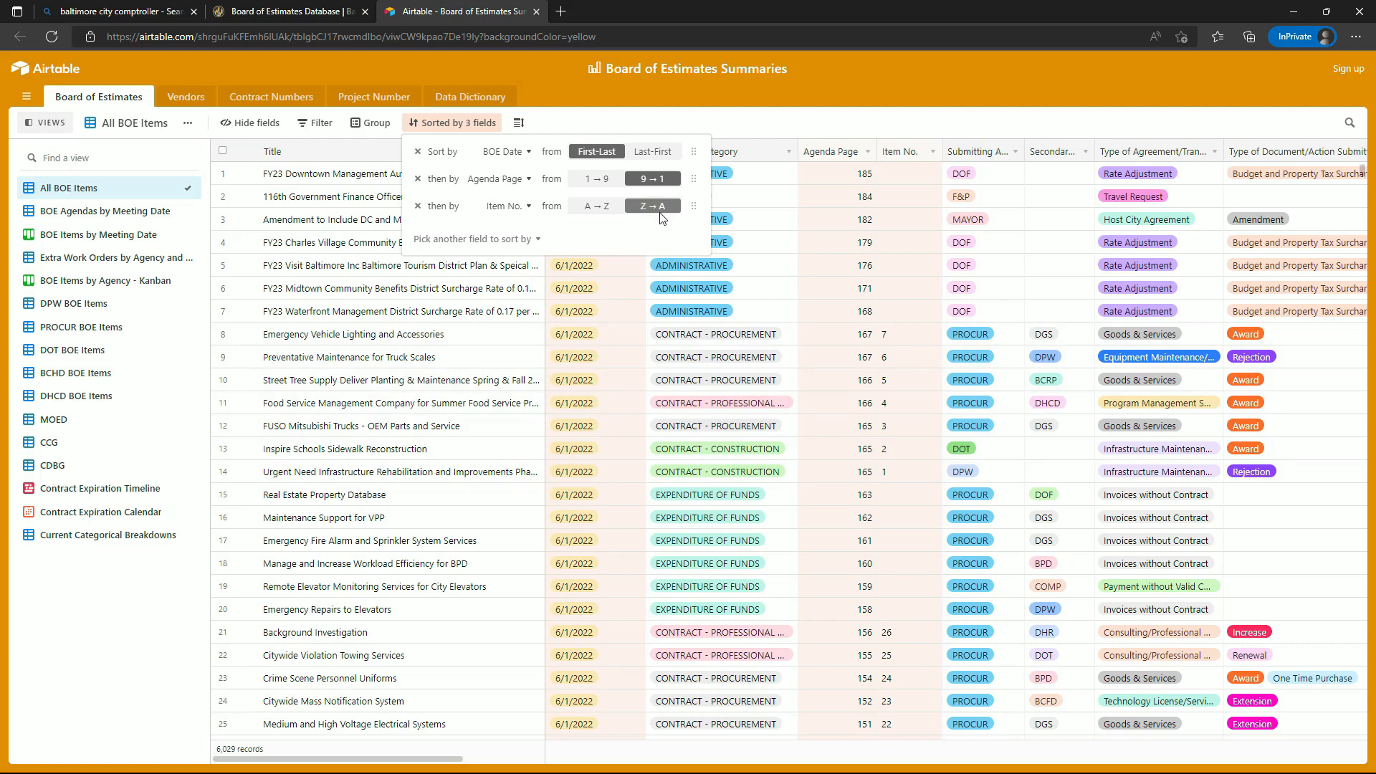
pyautogui.click(660, 118)
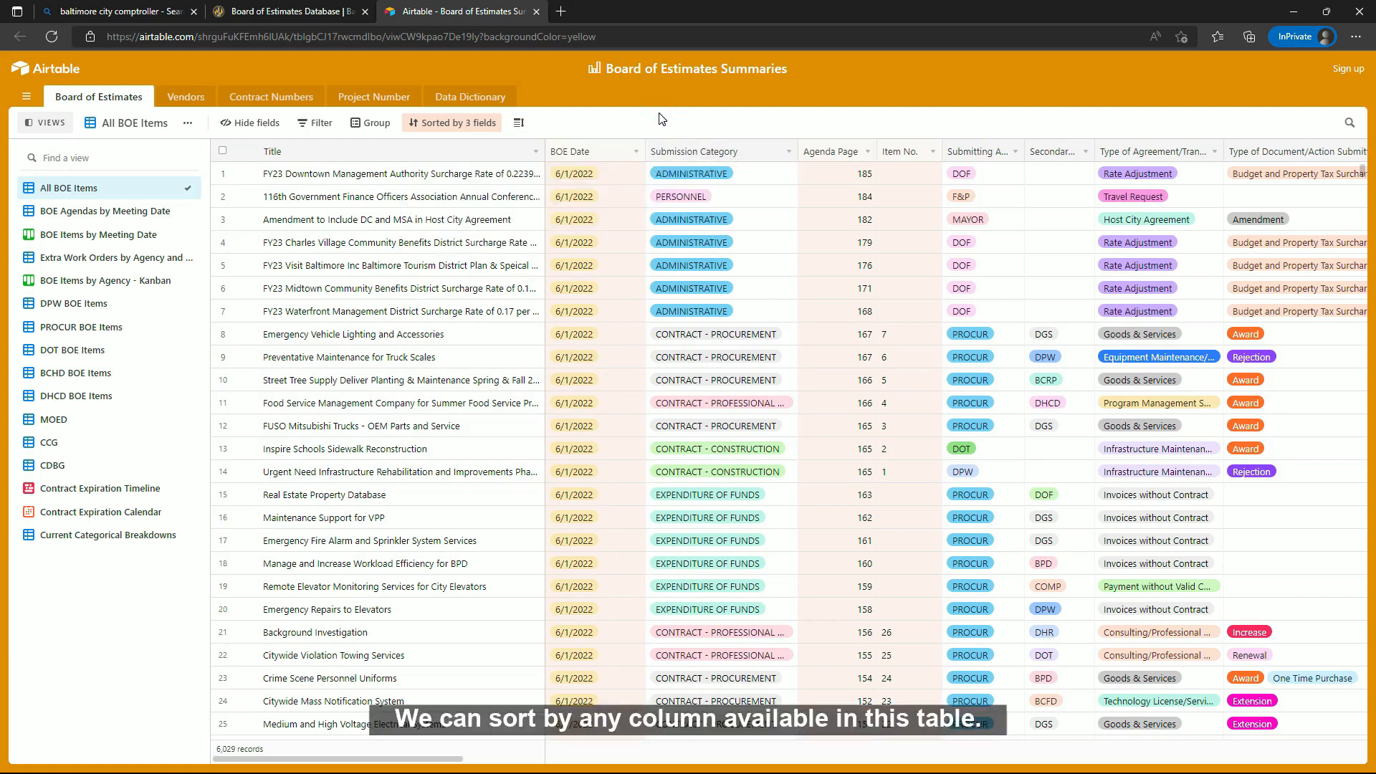
# Remove the BOE Date, Agenda Page and Item No. sorts from the All BOE Items view
pyautogui.click(445, 122)
pyautogui.click(420, 151)
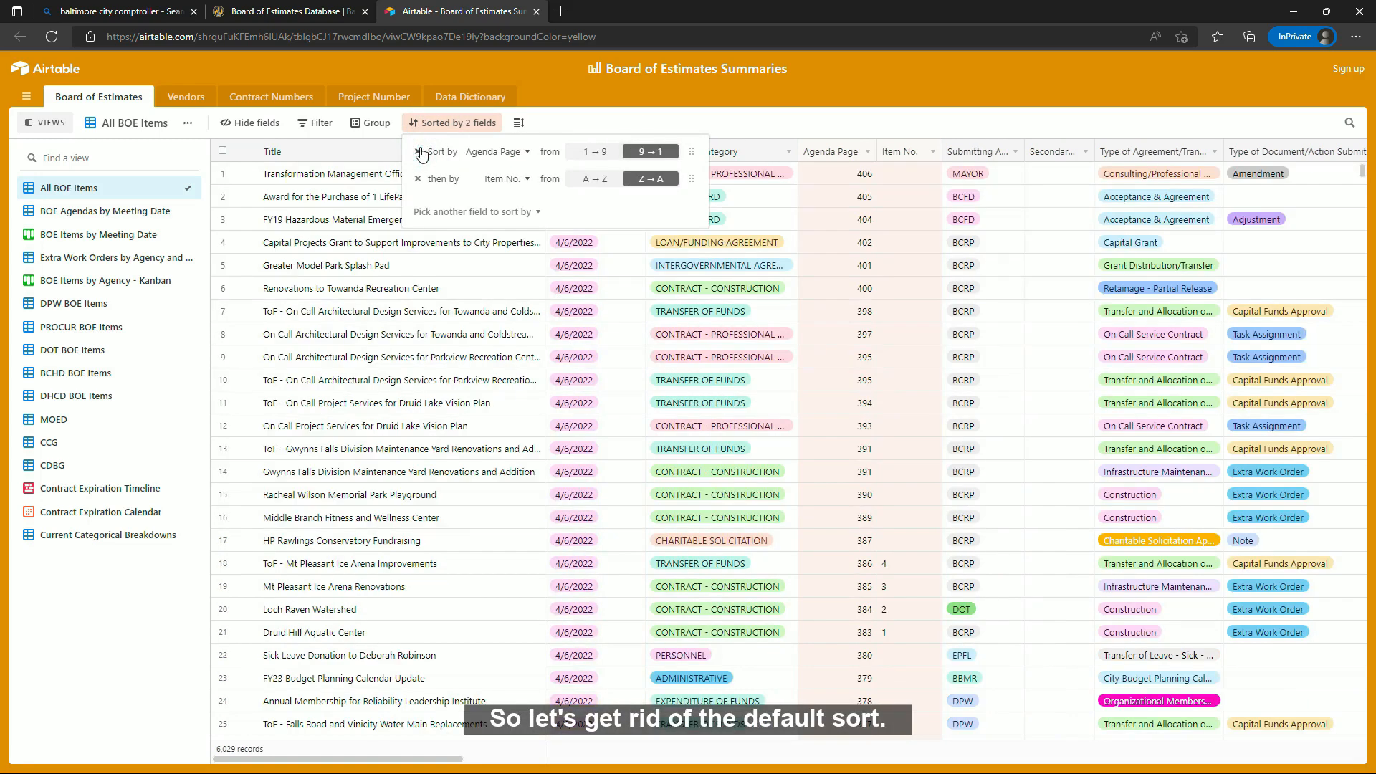
pyautogui.click(420, 152)
pyautogui.click(420, 152)
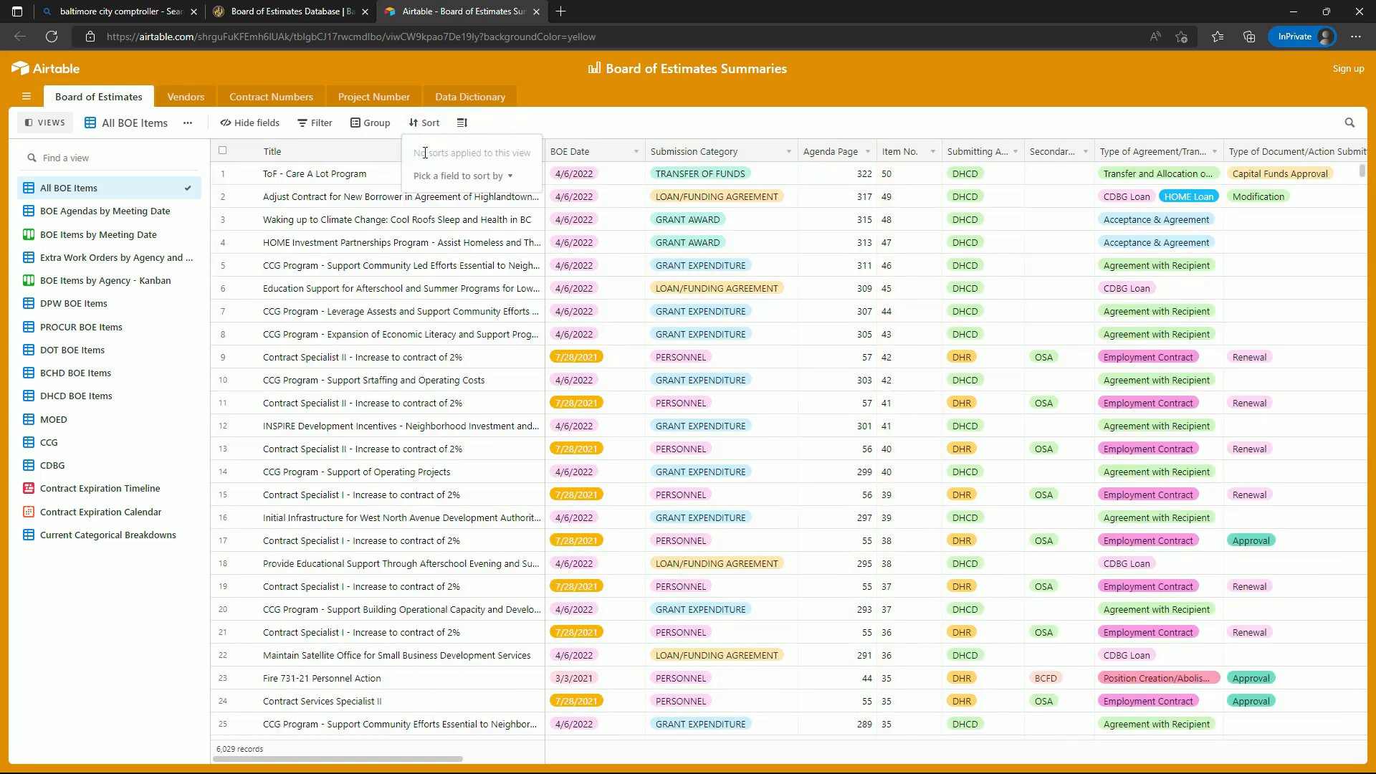
# Sort the records by Submitting Agency and Submission Category, and move Submission Category ahead of Submitting Agency in the sort order
pyautogui.click(435, 175)
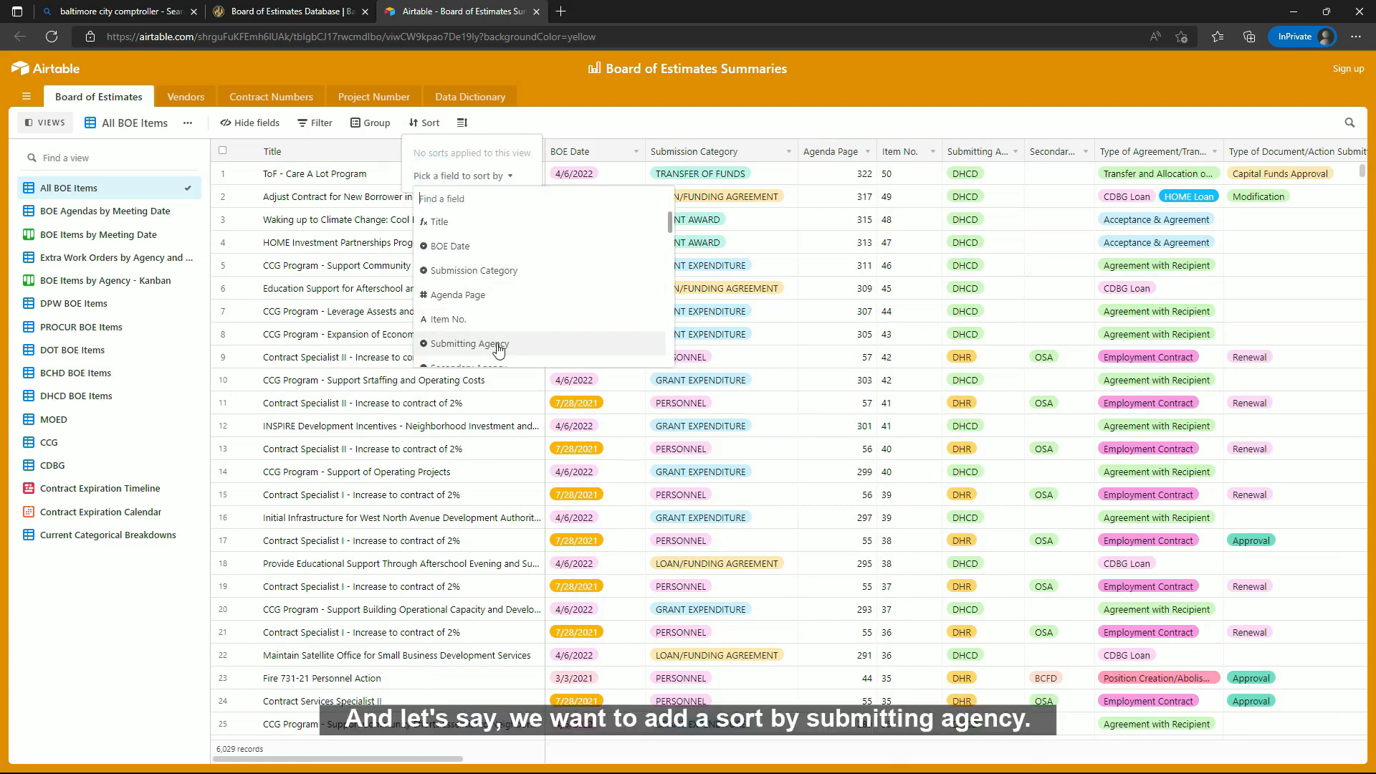
pyautogui.click(470, 344)
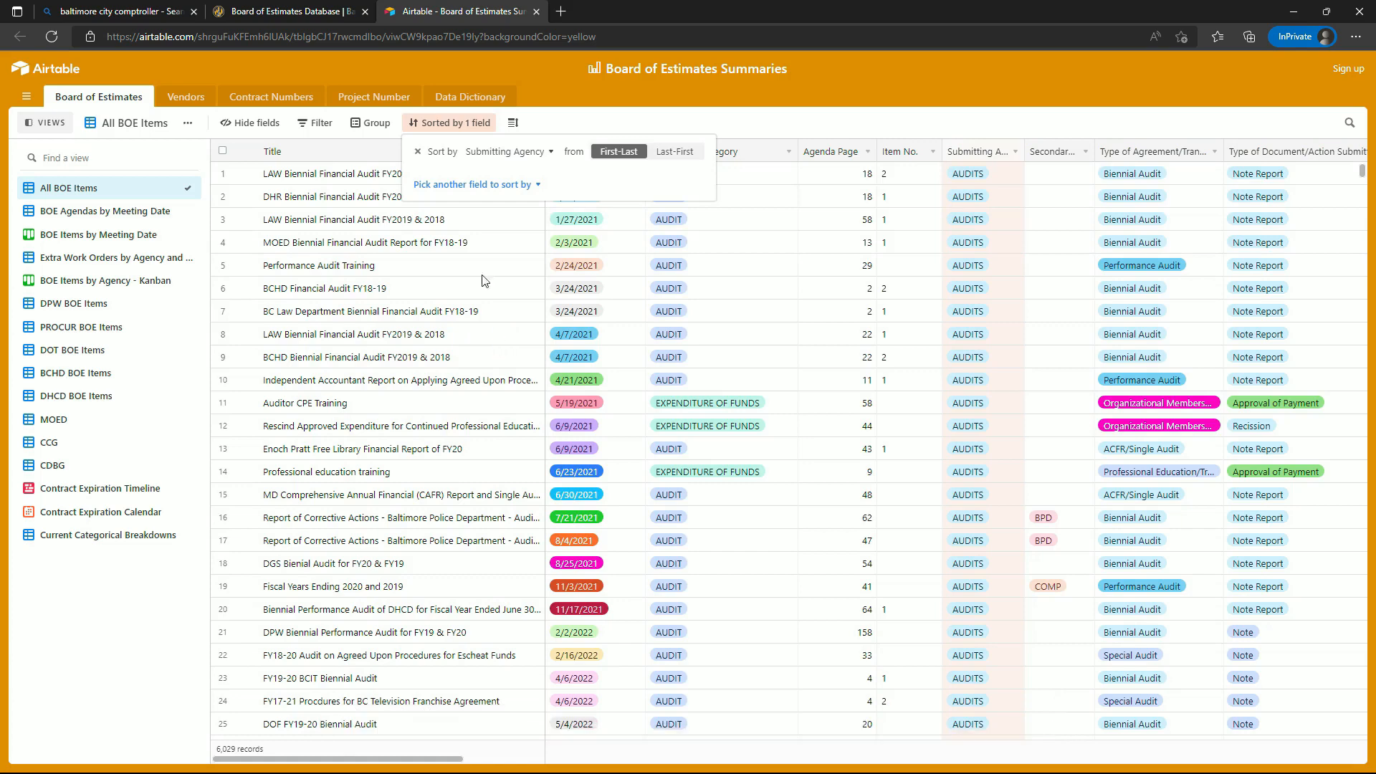
pyautogui.click(445, 185)
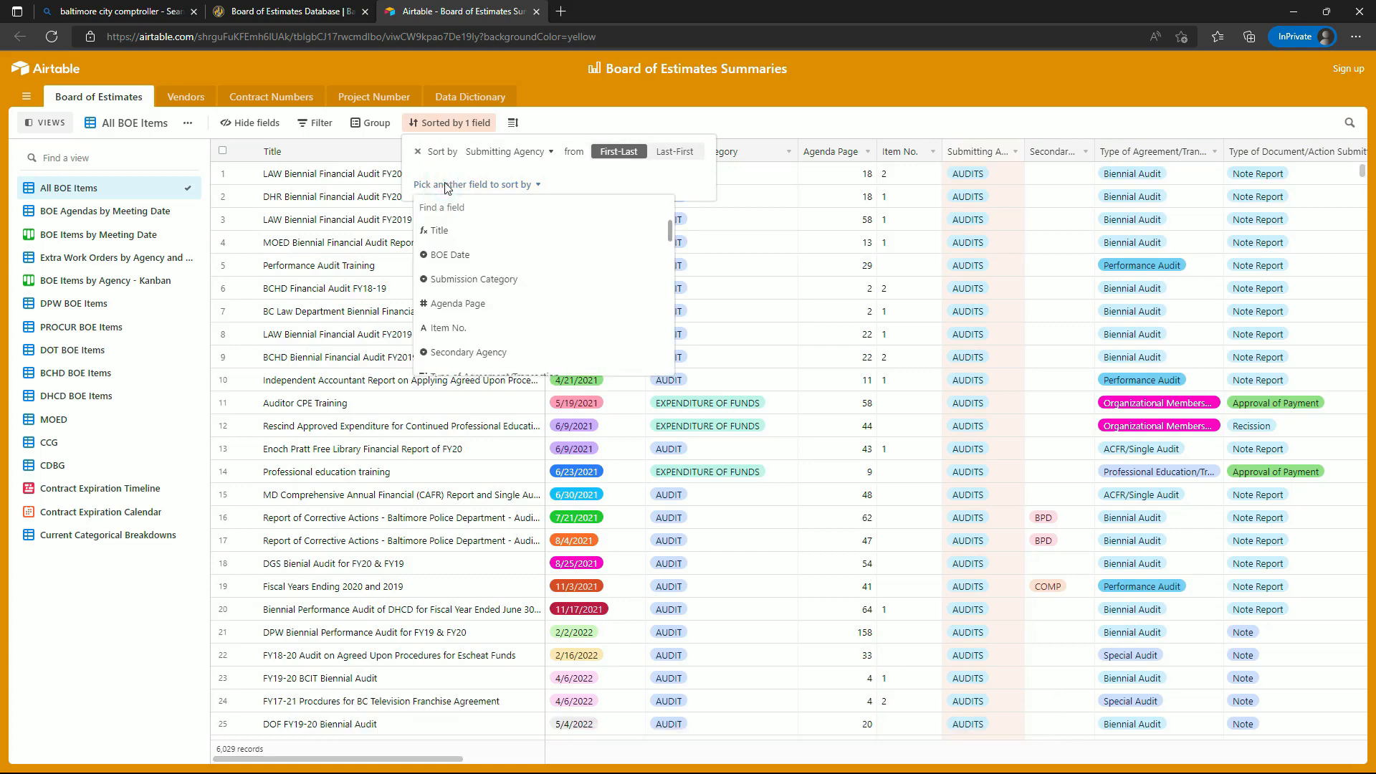
pyautogui.click(500, 280)
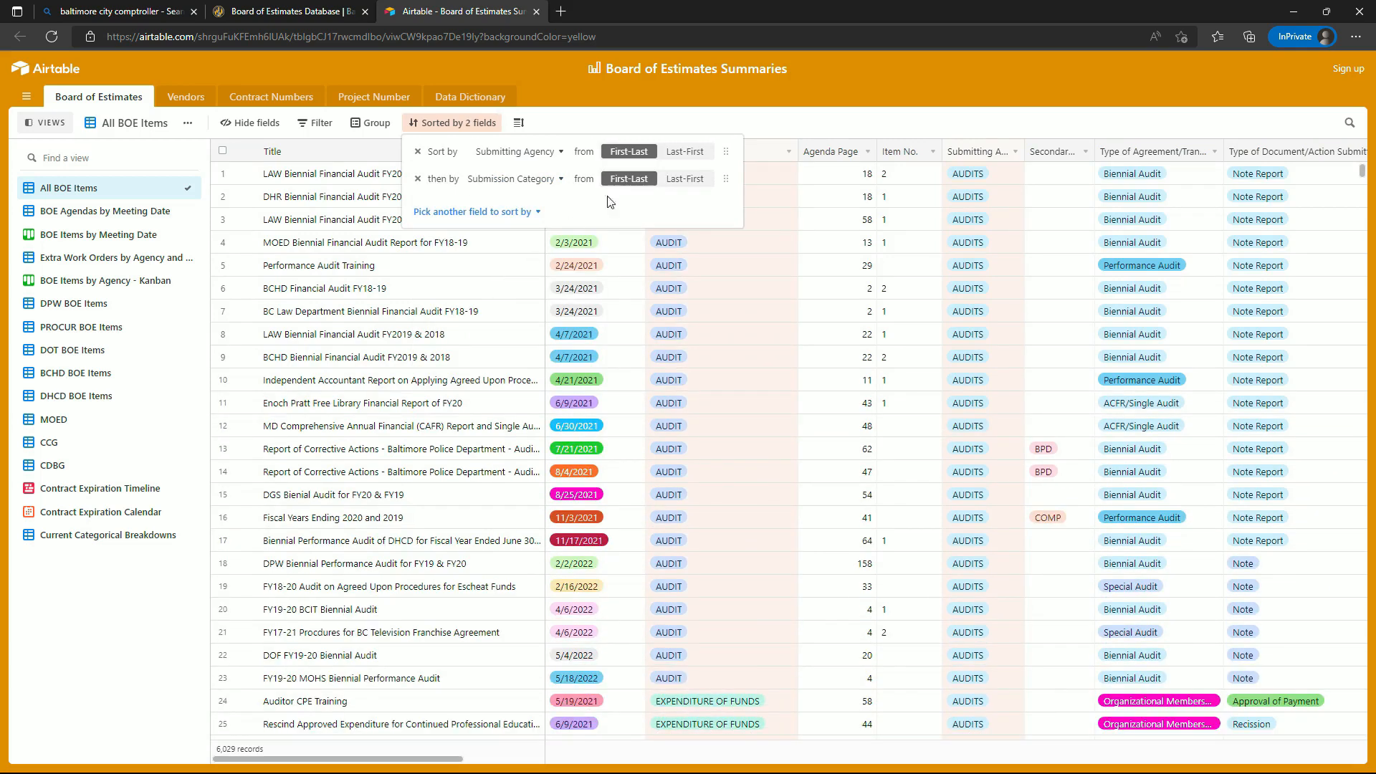
pyautogui.moveTo(725, 181); pyautogui.dragTo(717, 151)
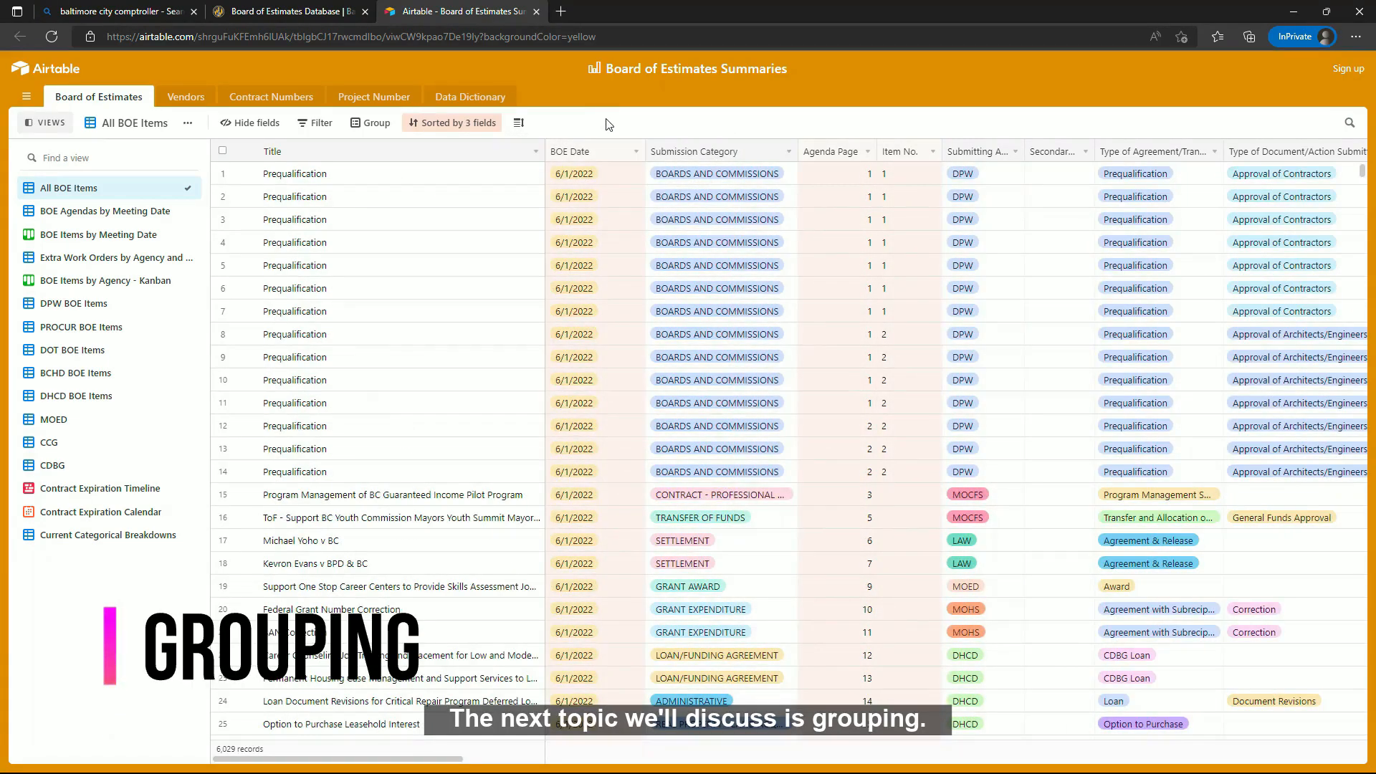
# Group the records by BOE Date and collapse all the groups
pyautogui.click(377, 125)
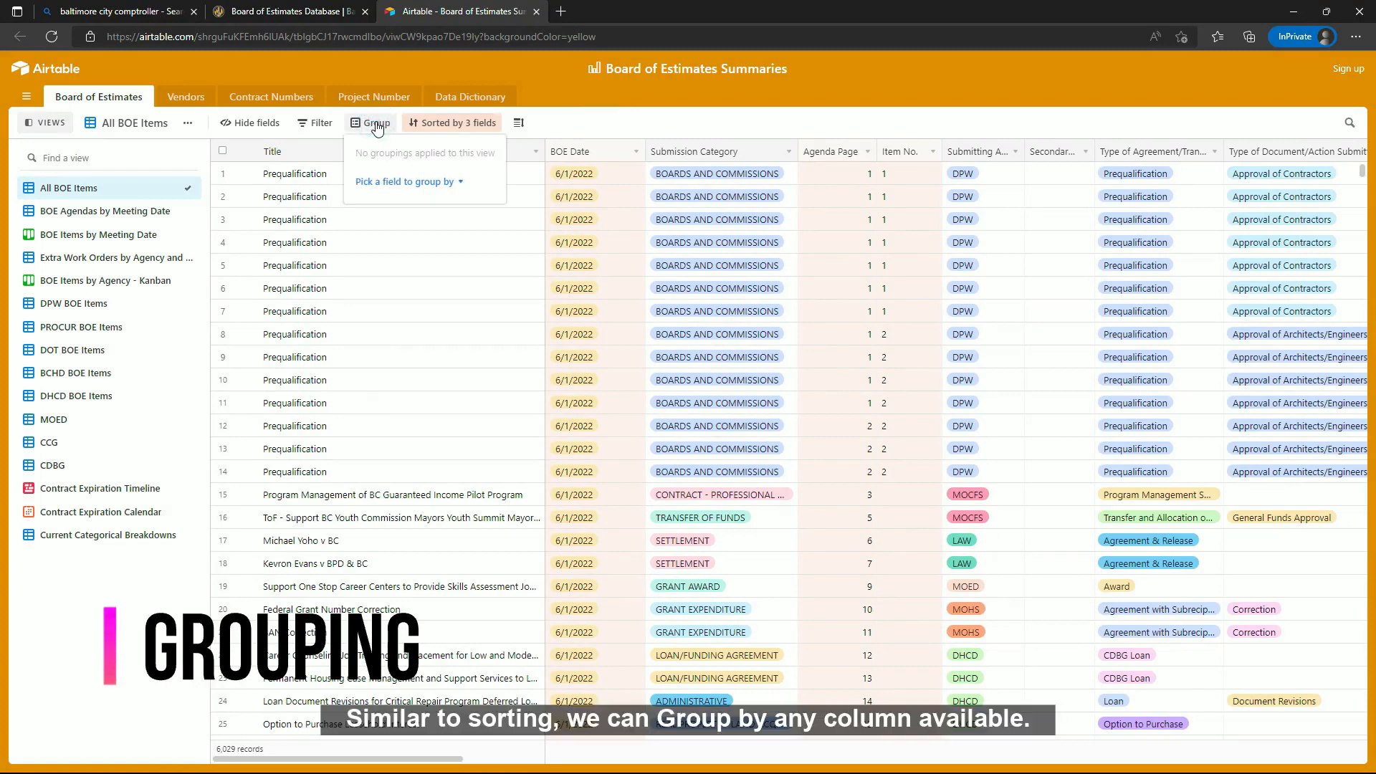
pyautogui.click(396, 184)
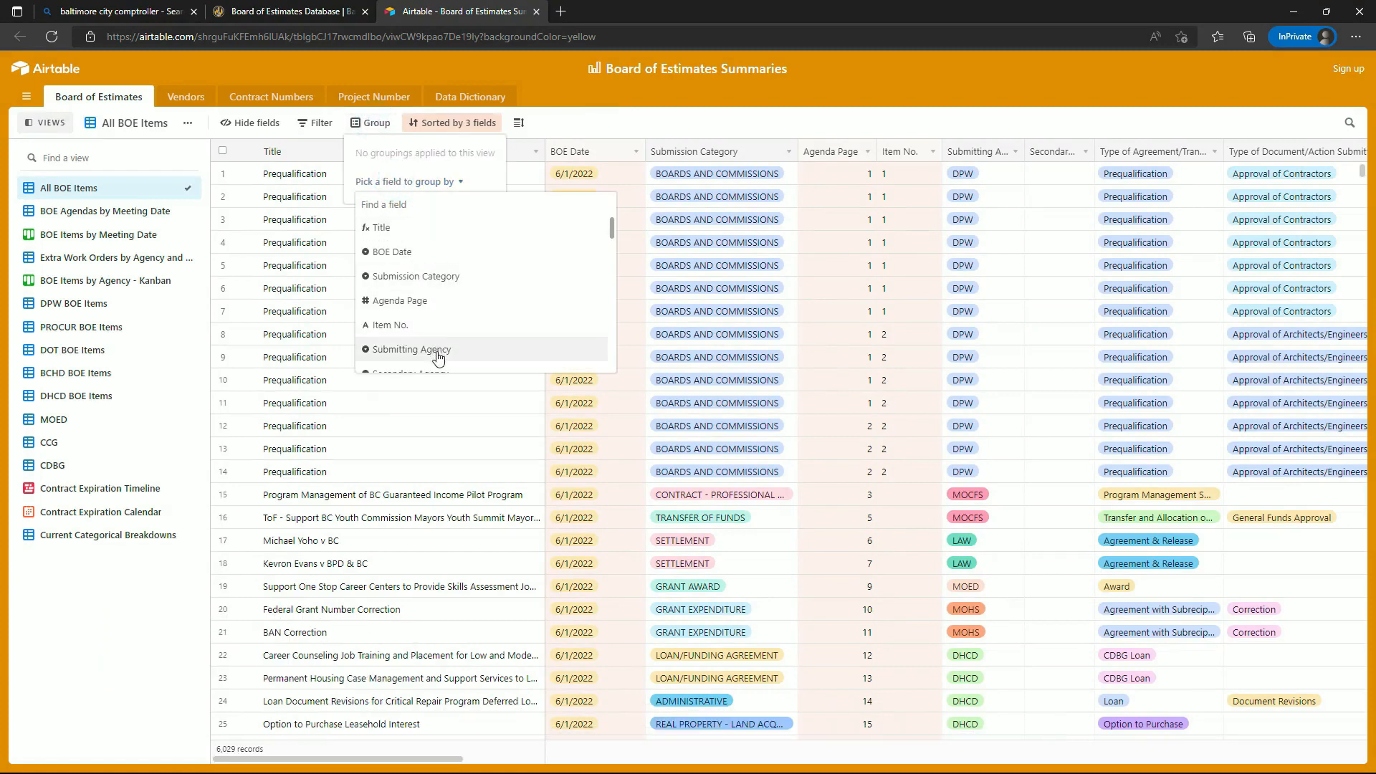
pyautogui.click(440, 260)
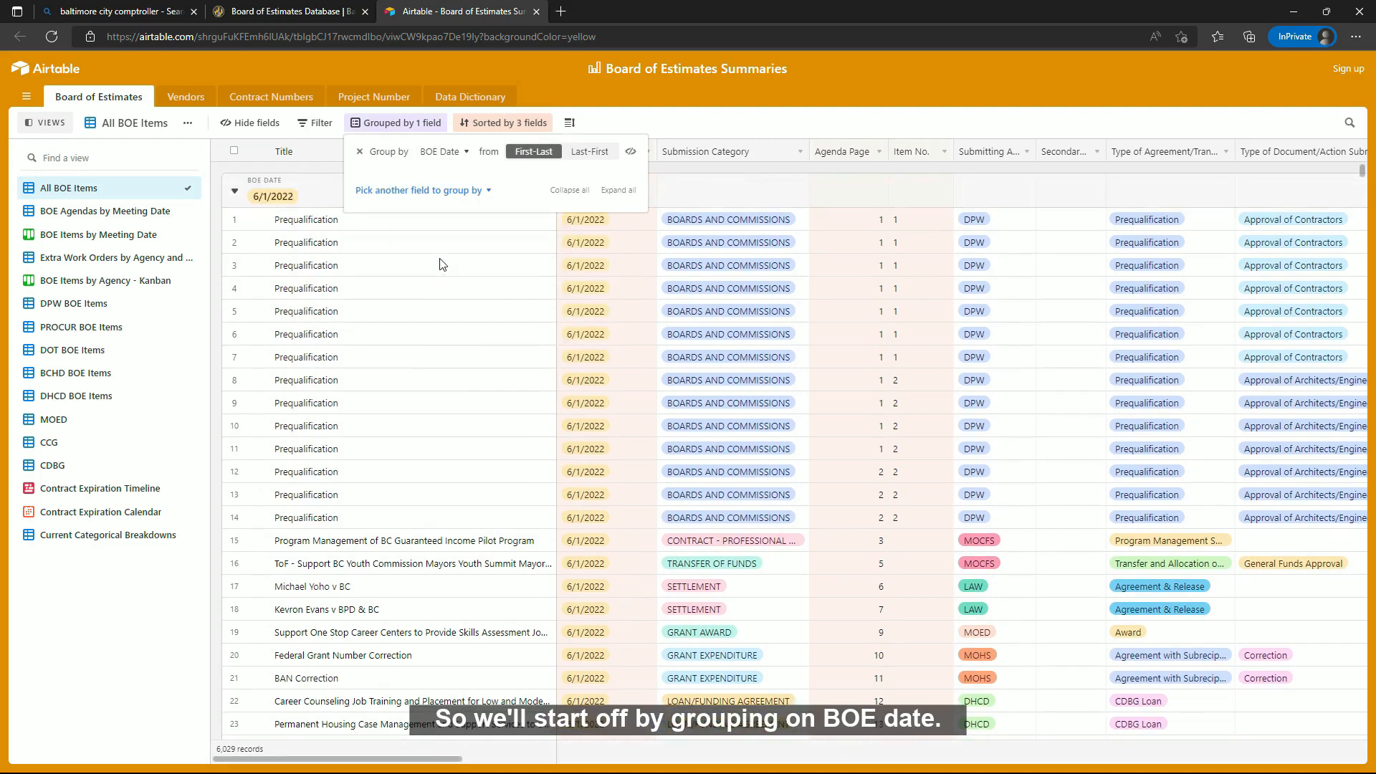
pyautogui.rightClick(330, 195)
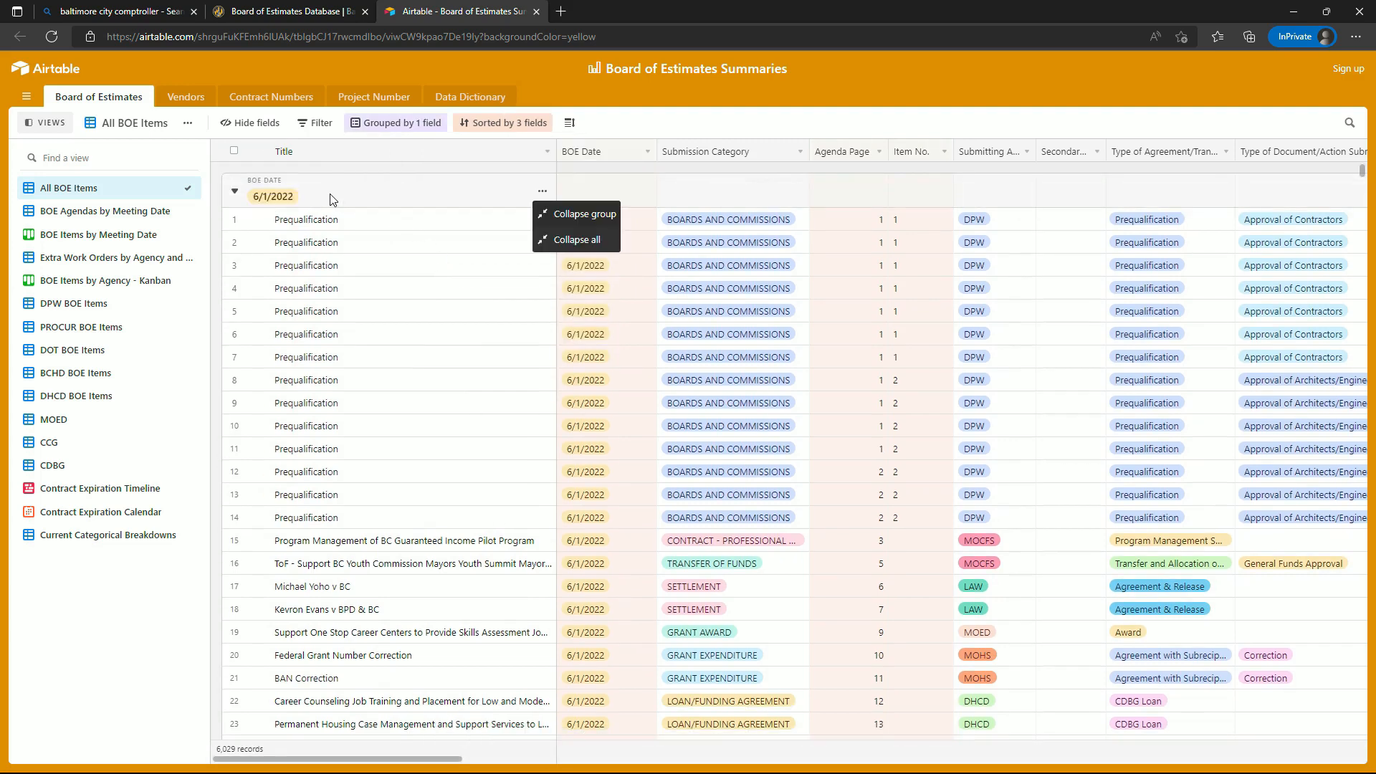
pyautogui.click(592, 242)
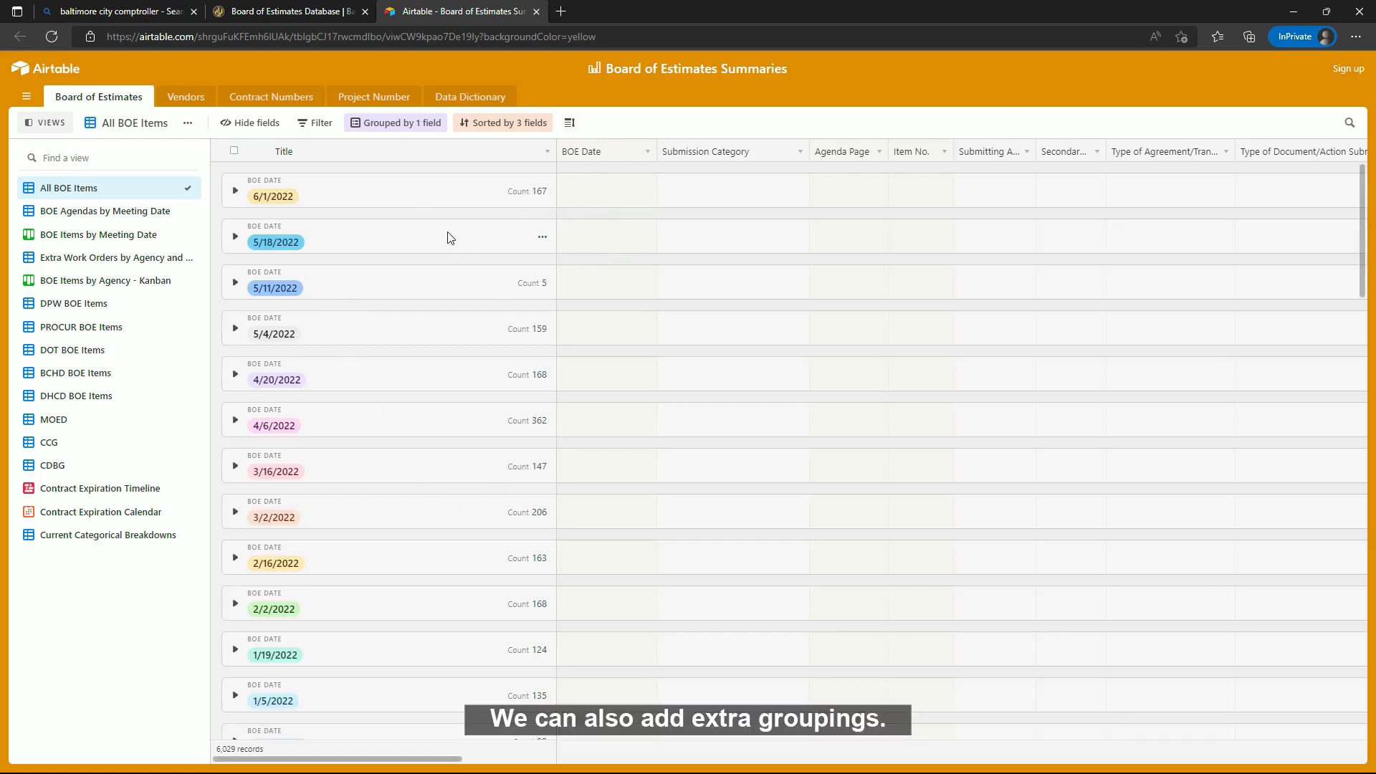
# Add Submitting Agency as a second grouping under BOE Date and expand all the groups
pyautogui.click(420, 123)
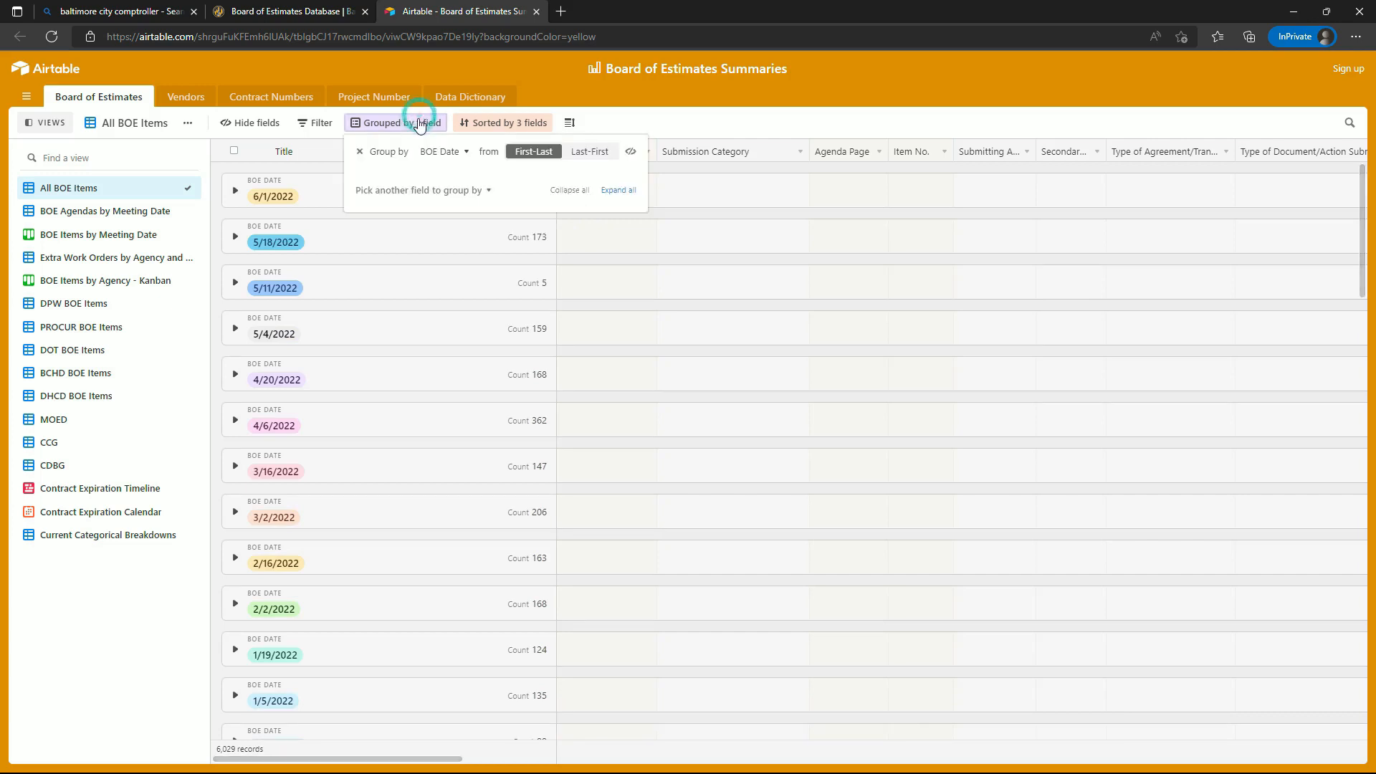
pyautogui.click(433, 190)
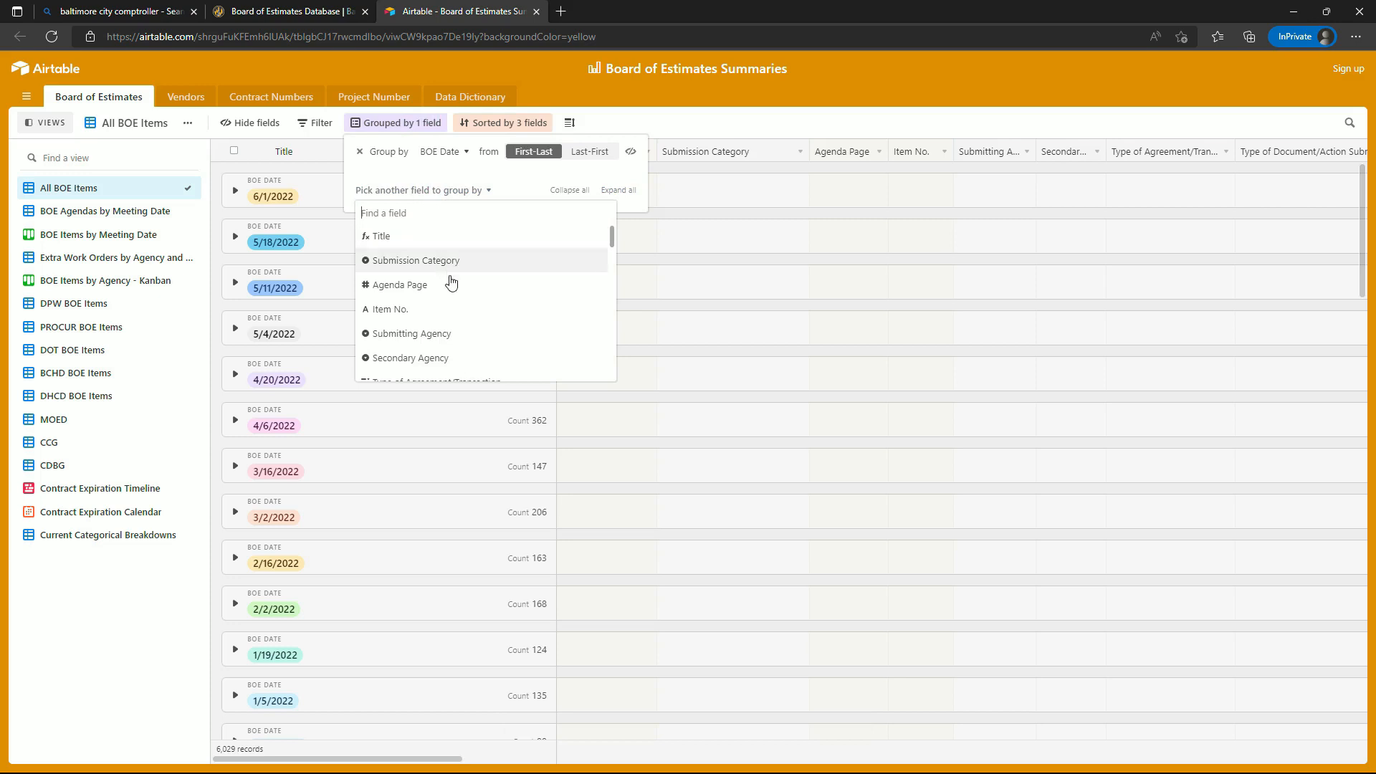
pyautogui.click(463, 324)
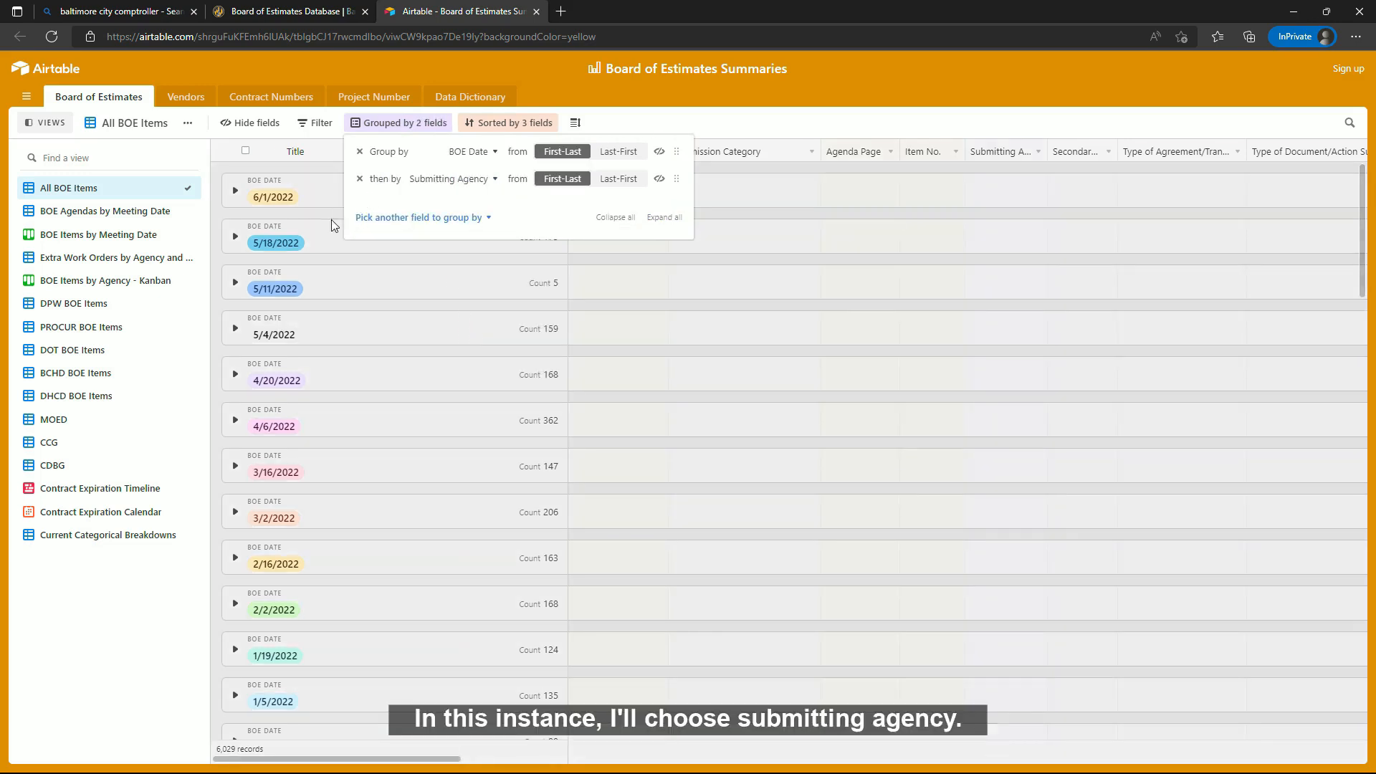
pyautogui.rightClick(327, 198)
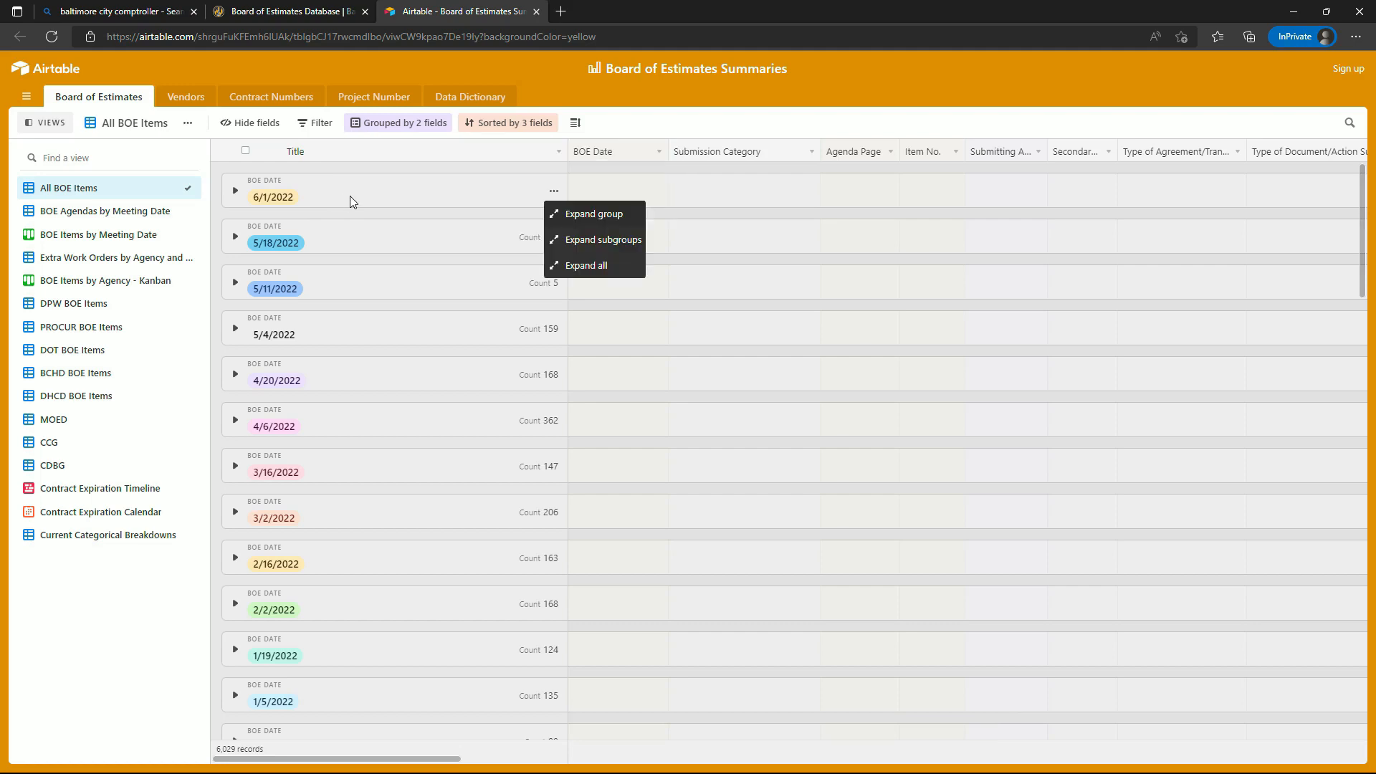
pyautogui.click(594, 269)
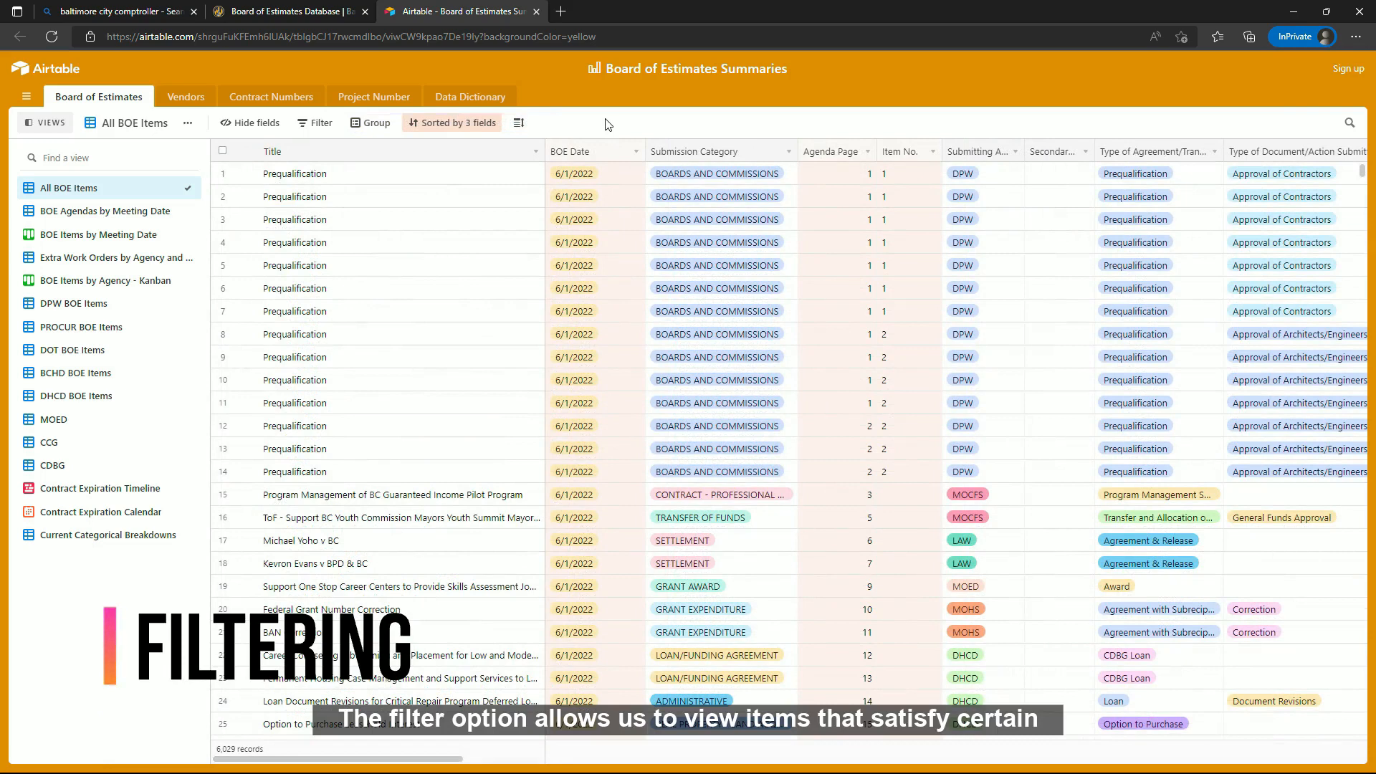
# Add a filter condition on the Supplier / Contractor / Bidder / Developer field
pyautogui.click(324, 123)
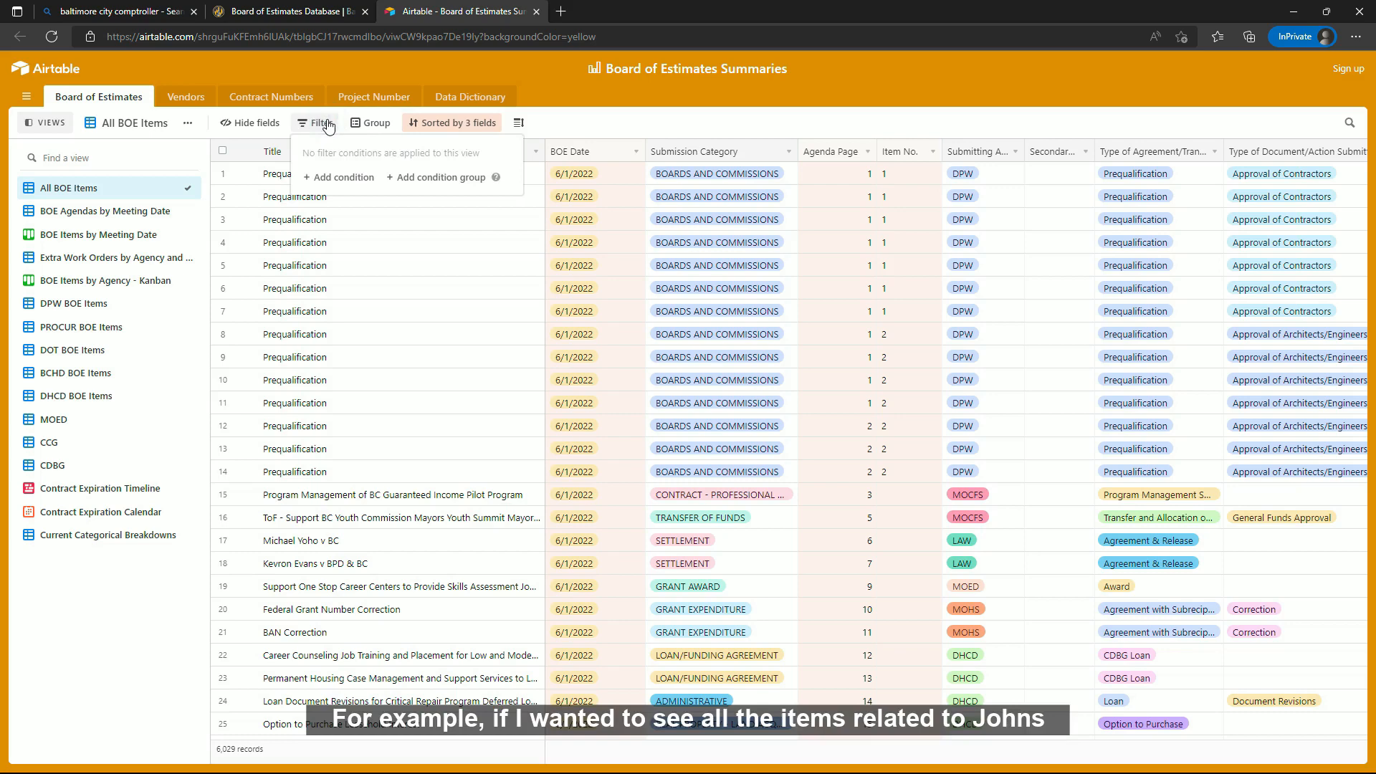
pyautogui.click(347, 179)
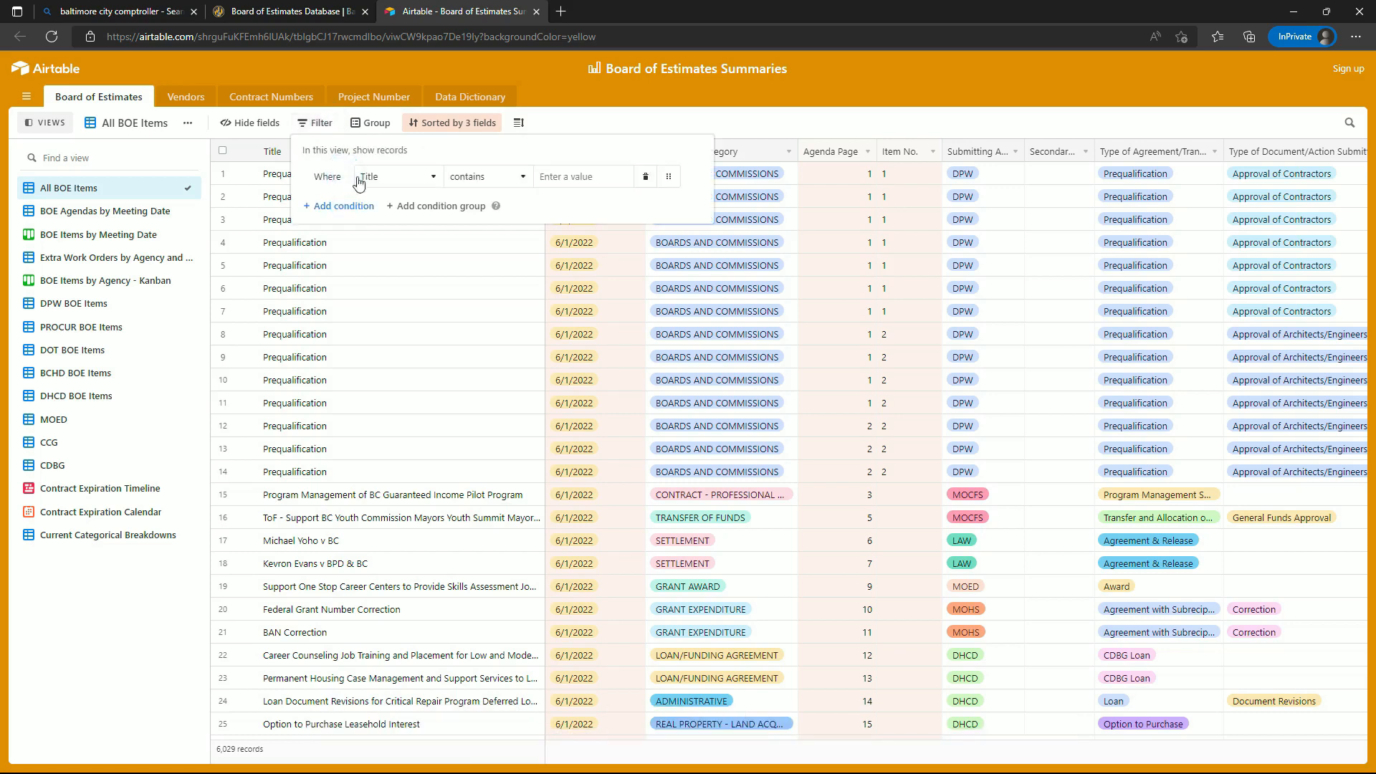
pyautogui.click(393, 182)
pyautogui.scroll(-2, 440, 317)
pyautogui.scroll(-5, 438, 316)
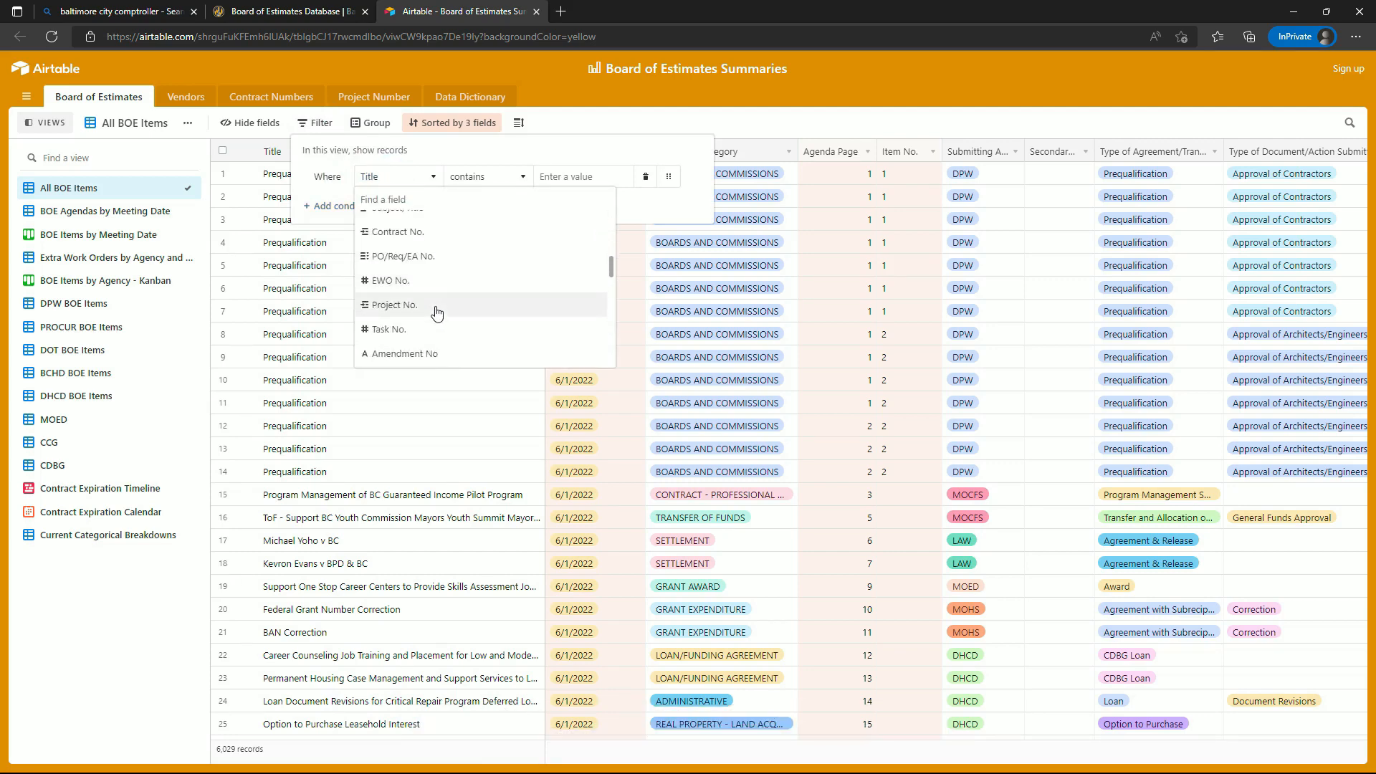
pyautogui.scroll(-1, 435, 312)
pyautogui.click(433, 310)
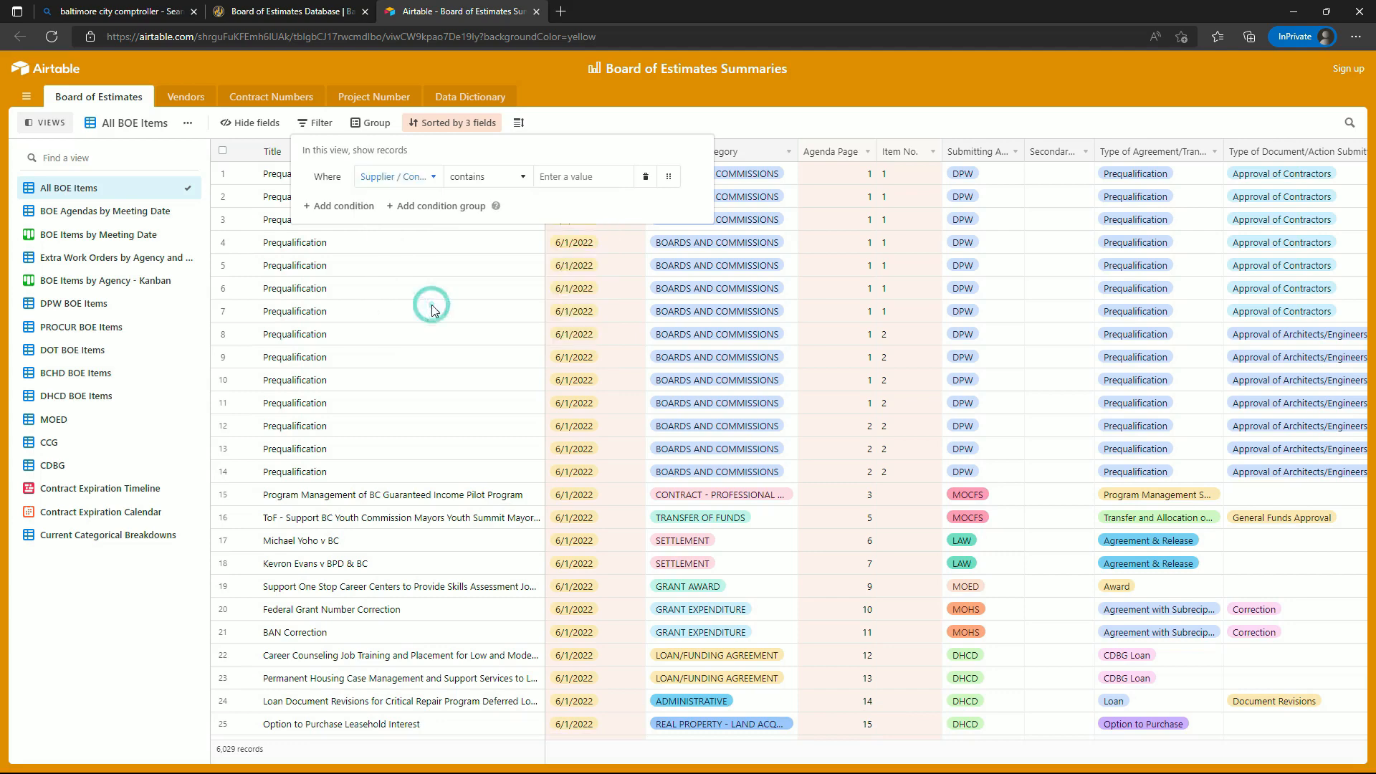
# Keep the condition's contains operator and set its value to "Johns Hopkins"
pyautogui.click(499, 178)
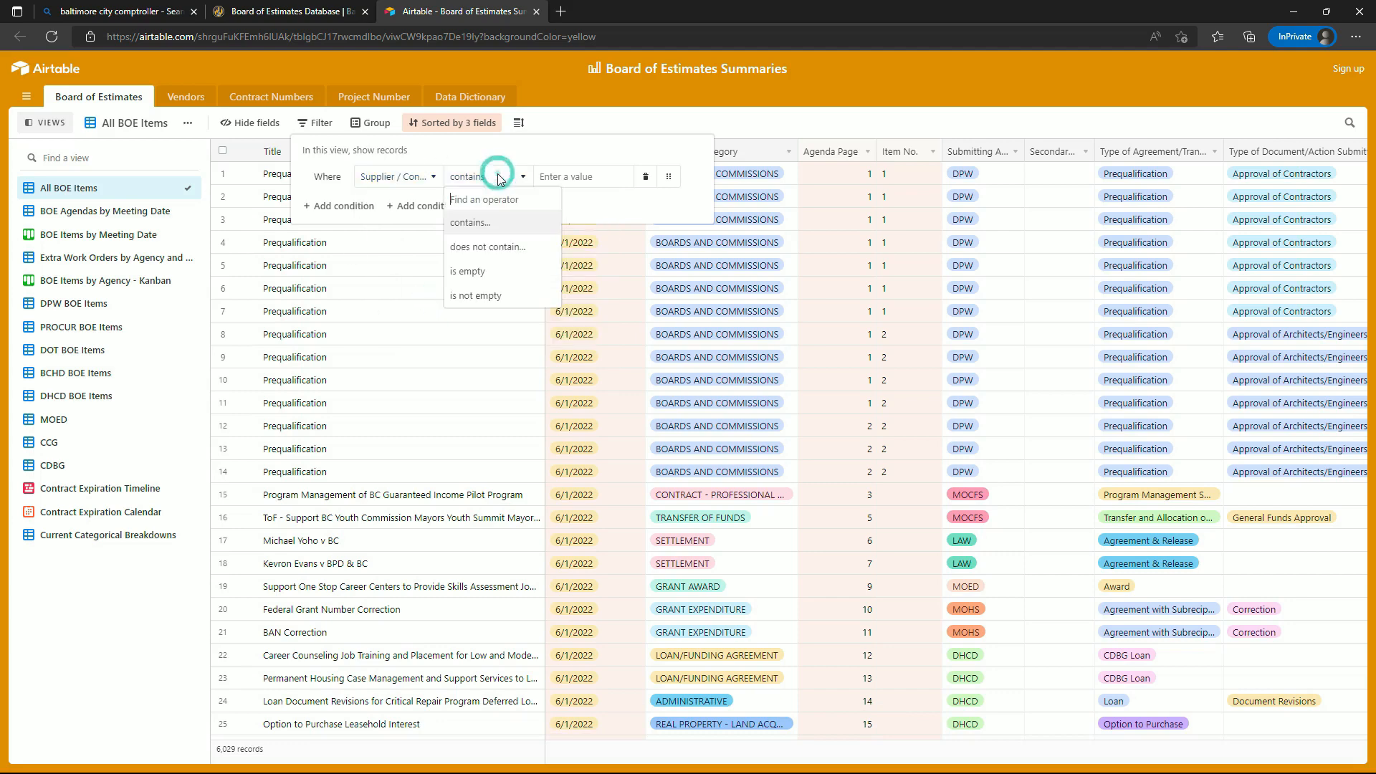
pyautogui.click(490, 225)
pyautogui.click(572, 175)
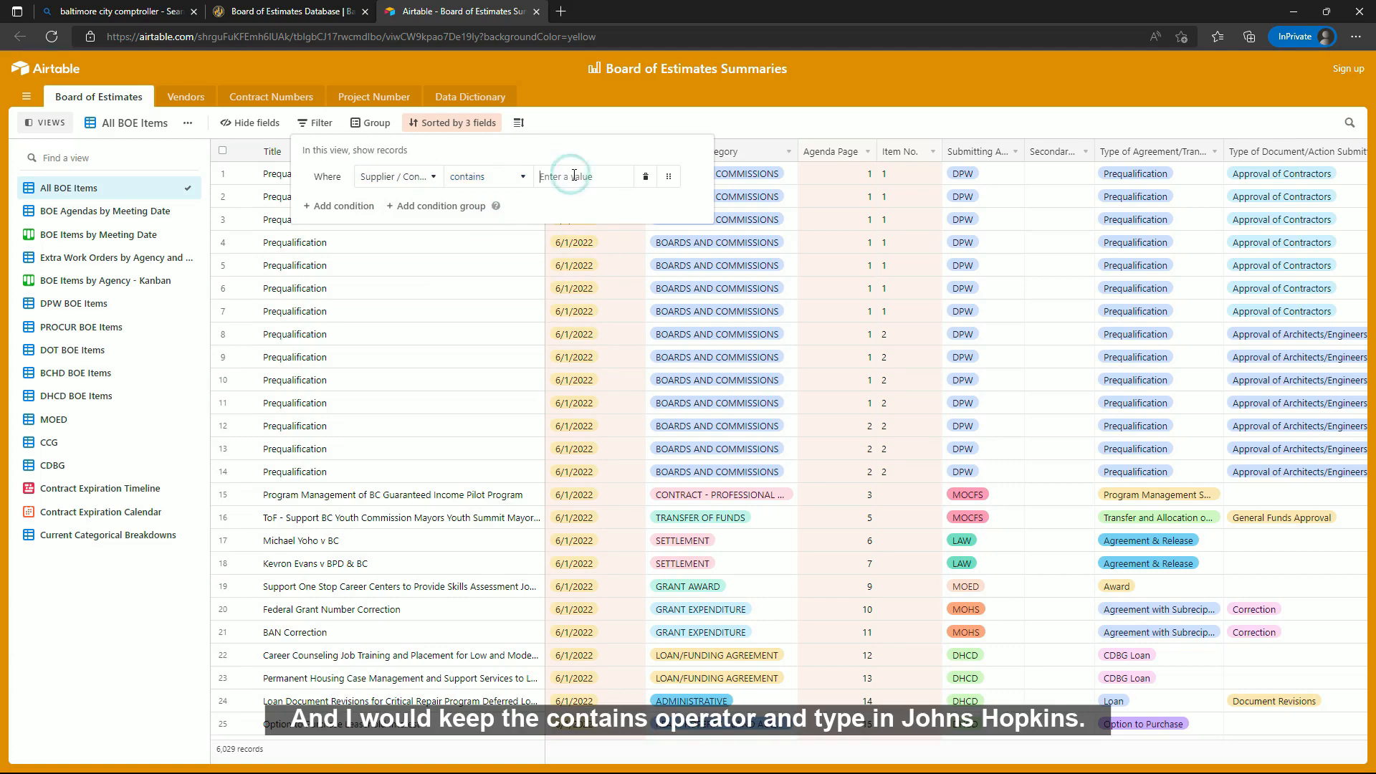
pyautogui.write('Johns')
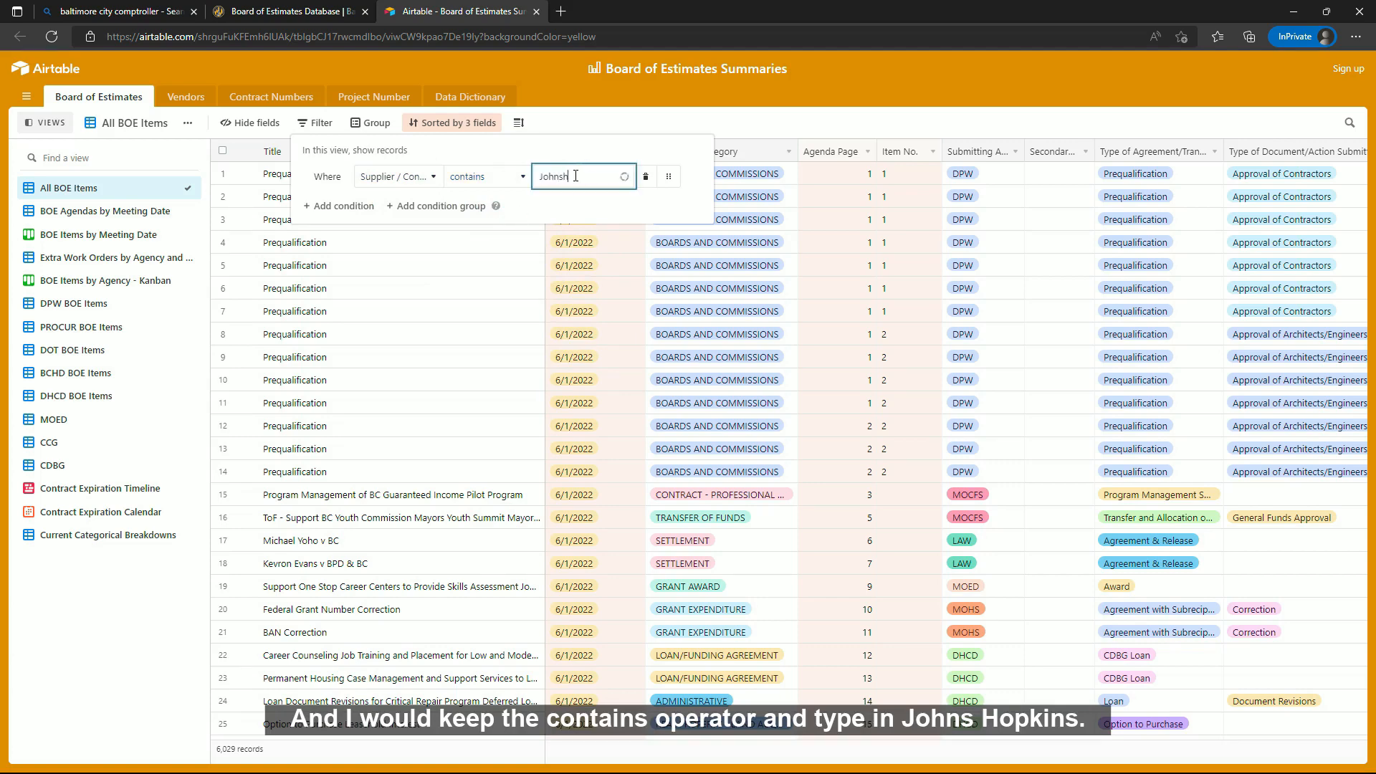
pyautogui.write(' Hopkins')
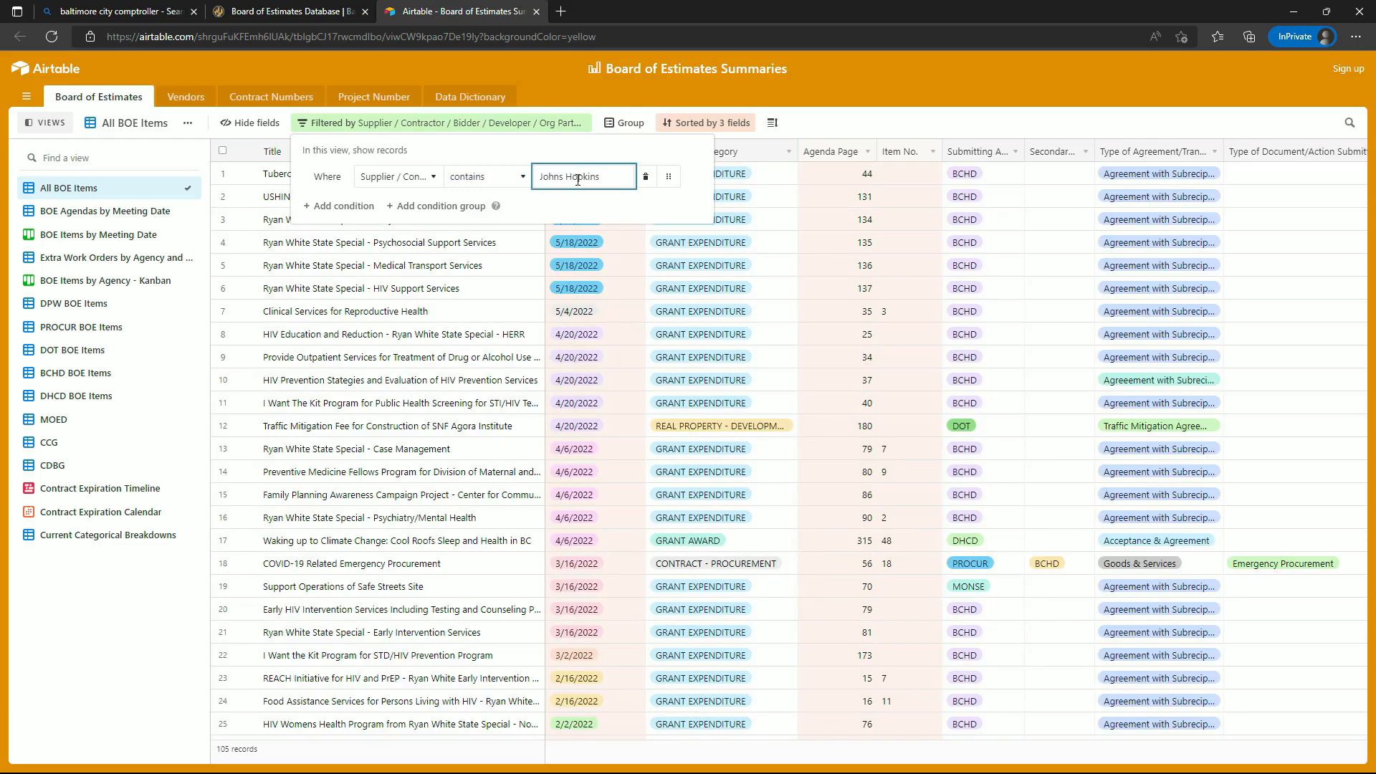
pyautogui.click(820, 117)
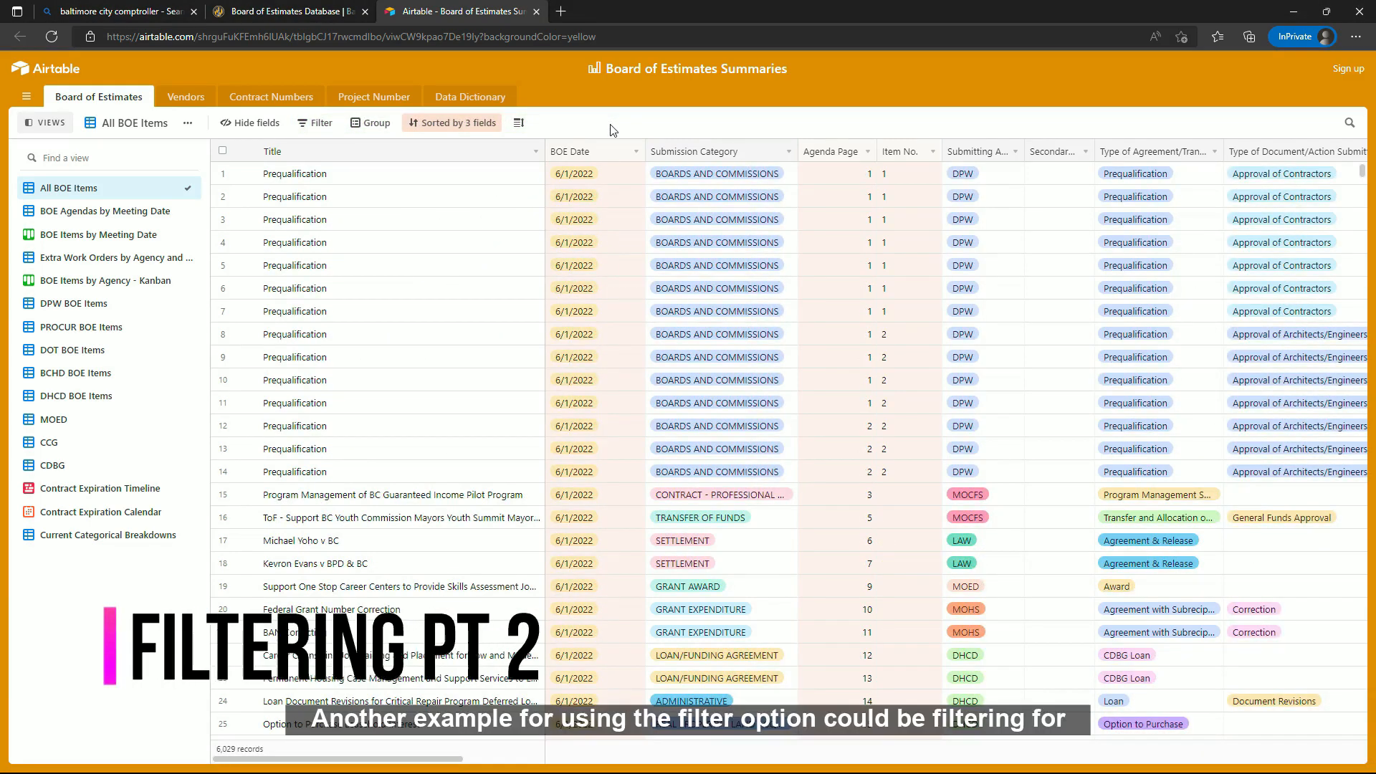
# Add a filter condition on the Type of Document/Action Submitted for Approval field
pyautogui.click(320, 124)
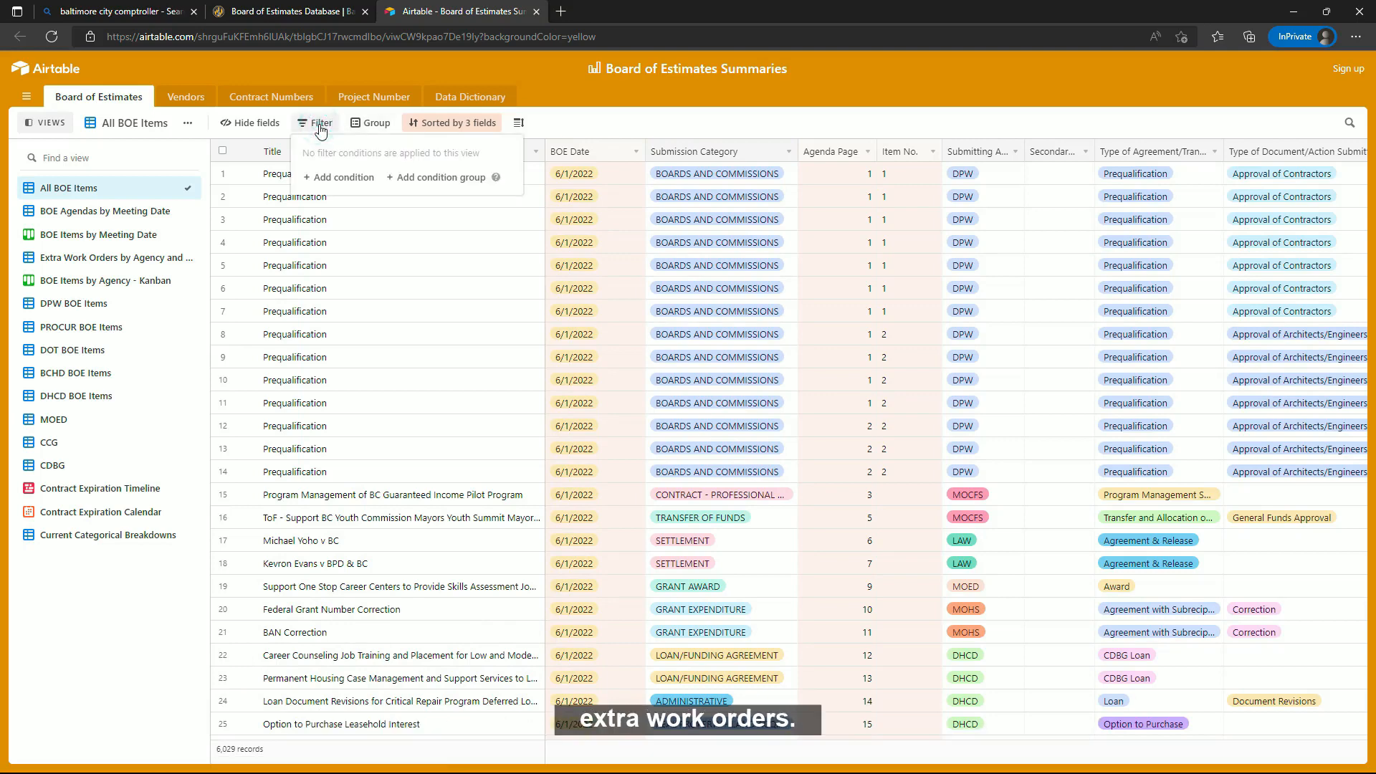
pyautogui.click(340, 178)
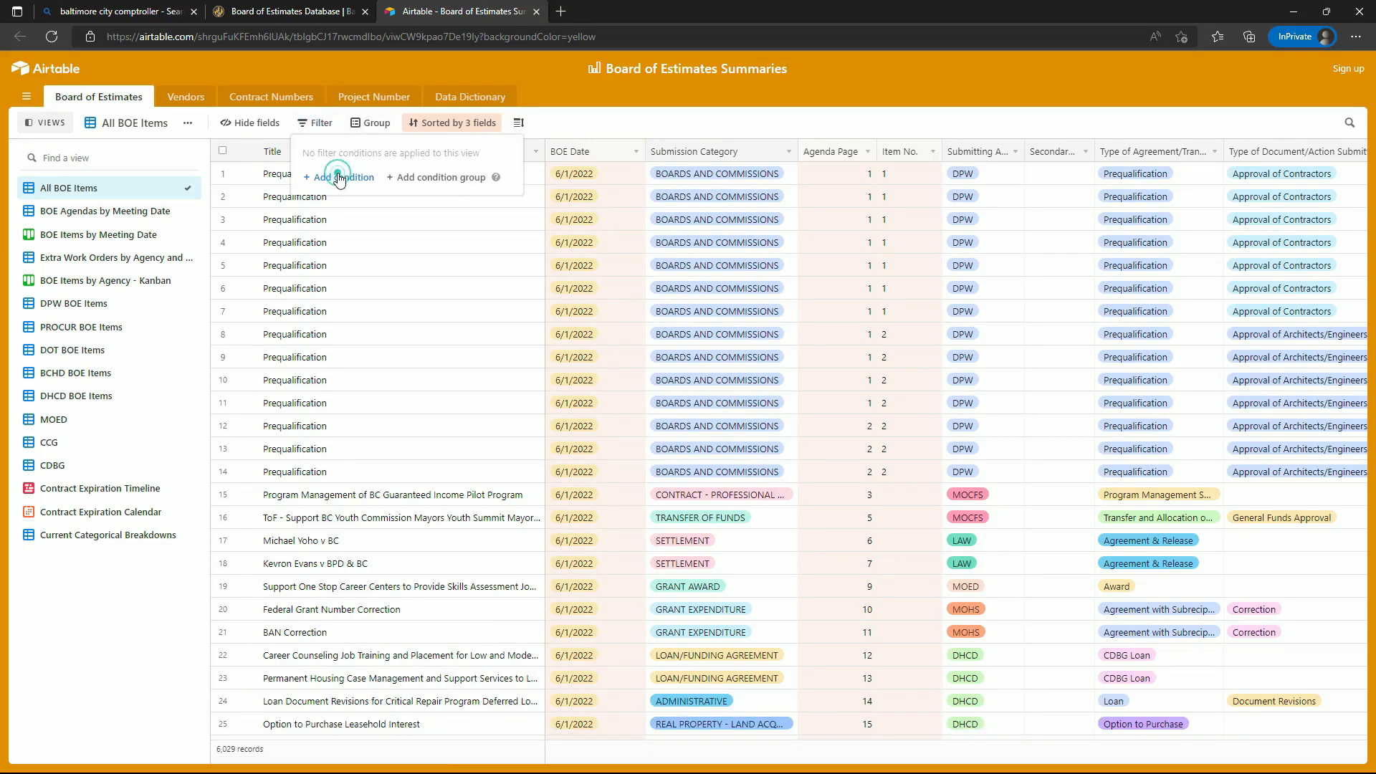
pyautogui.click(372, 176)
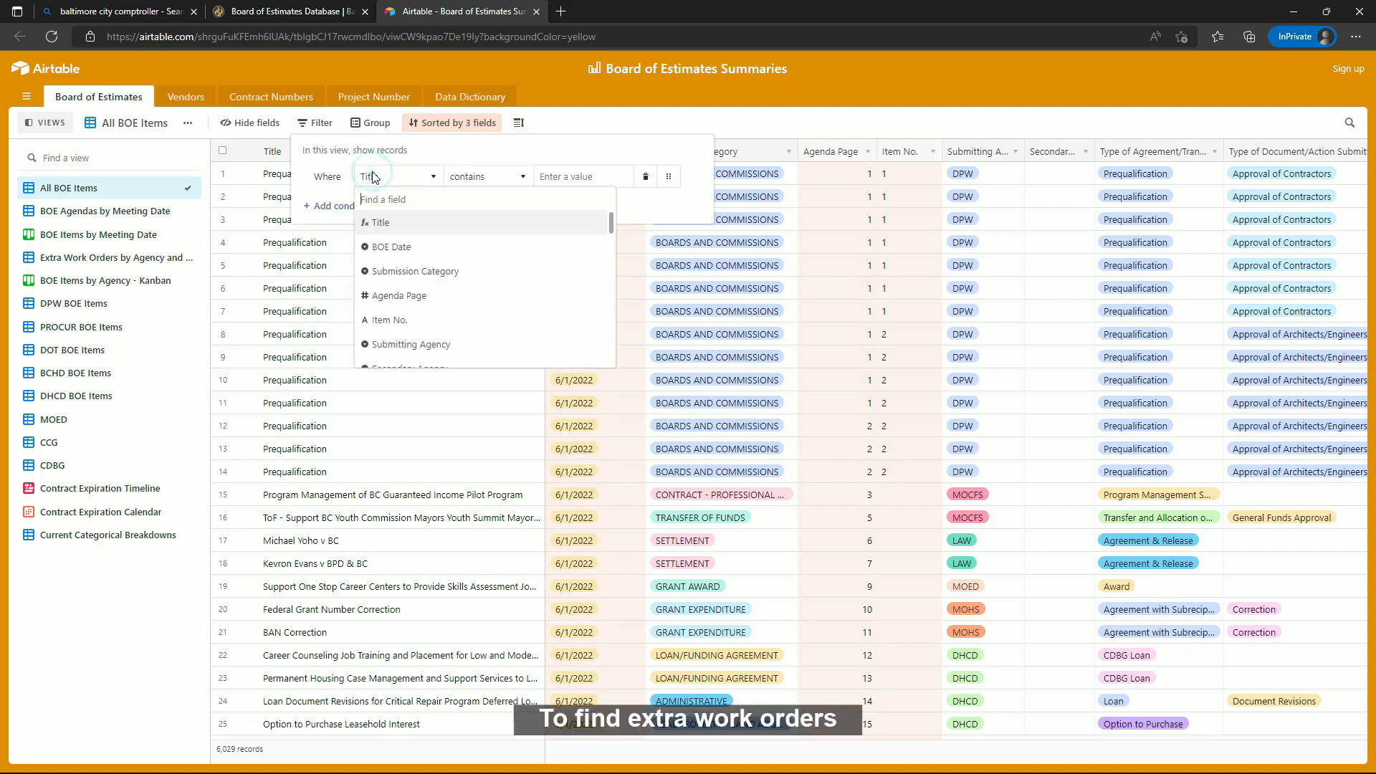
pyautogui.scroll(-3, 446, 272)
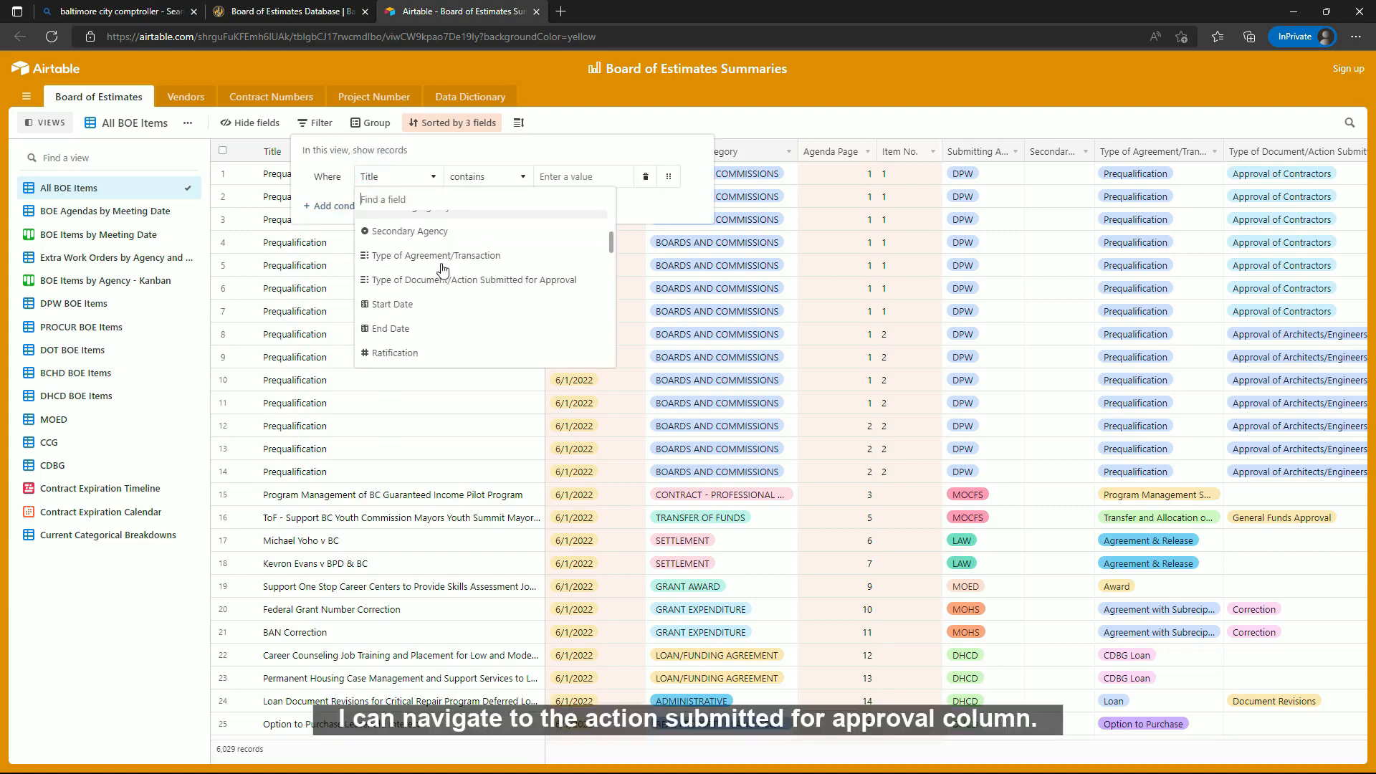
pyautogui.click(446, 276)
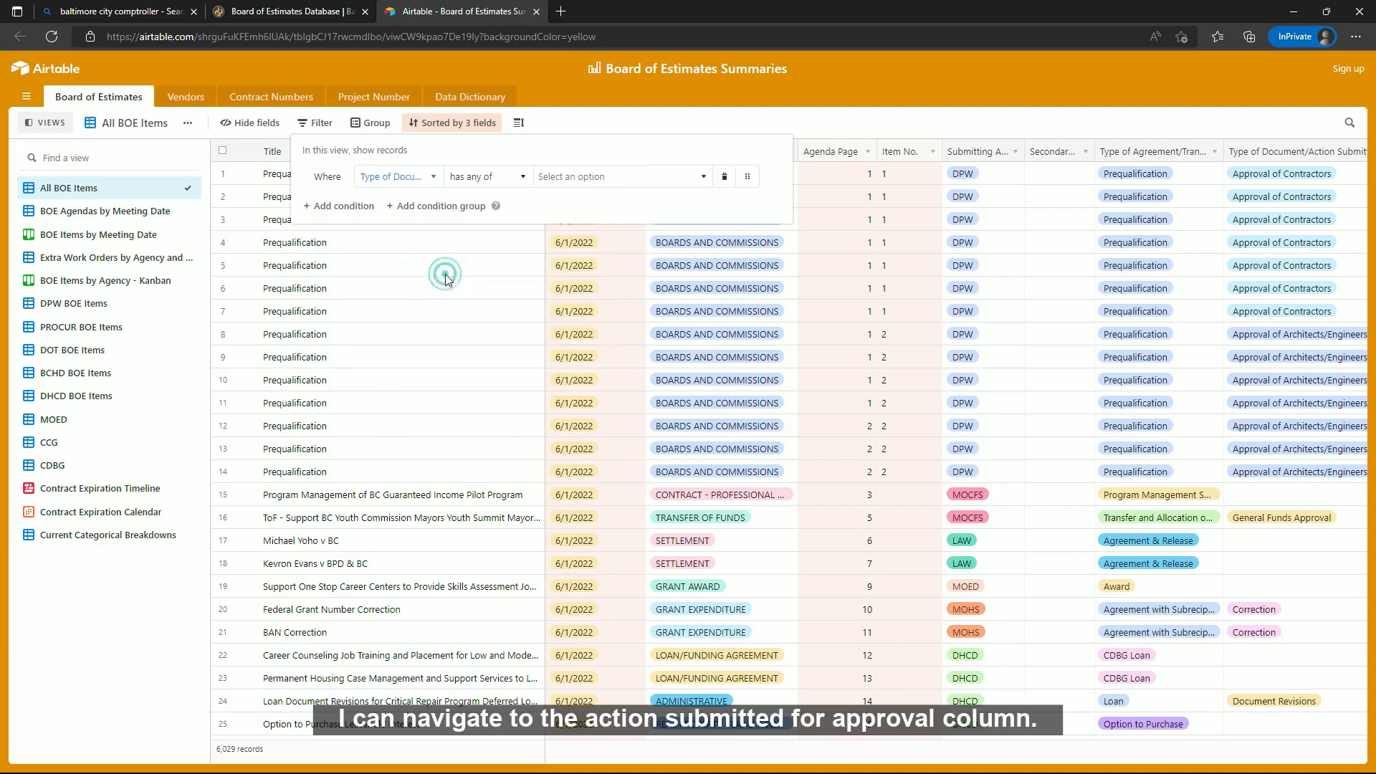
# Keep the condition's has any of operator and set its value to Extra Work Order
pyautogui.click(498, 181)
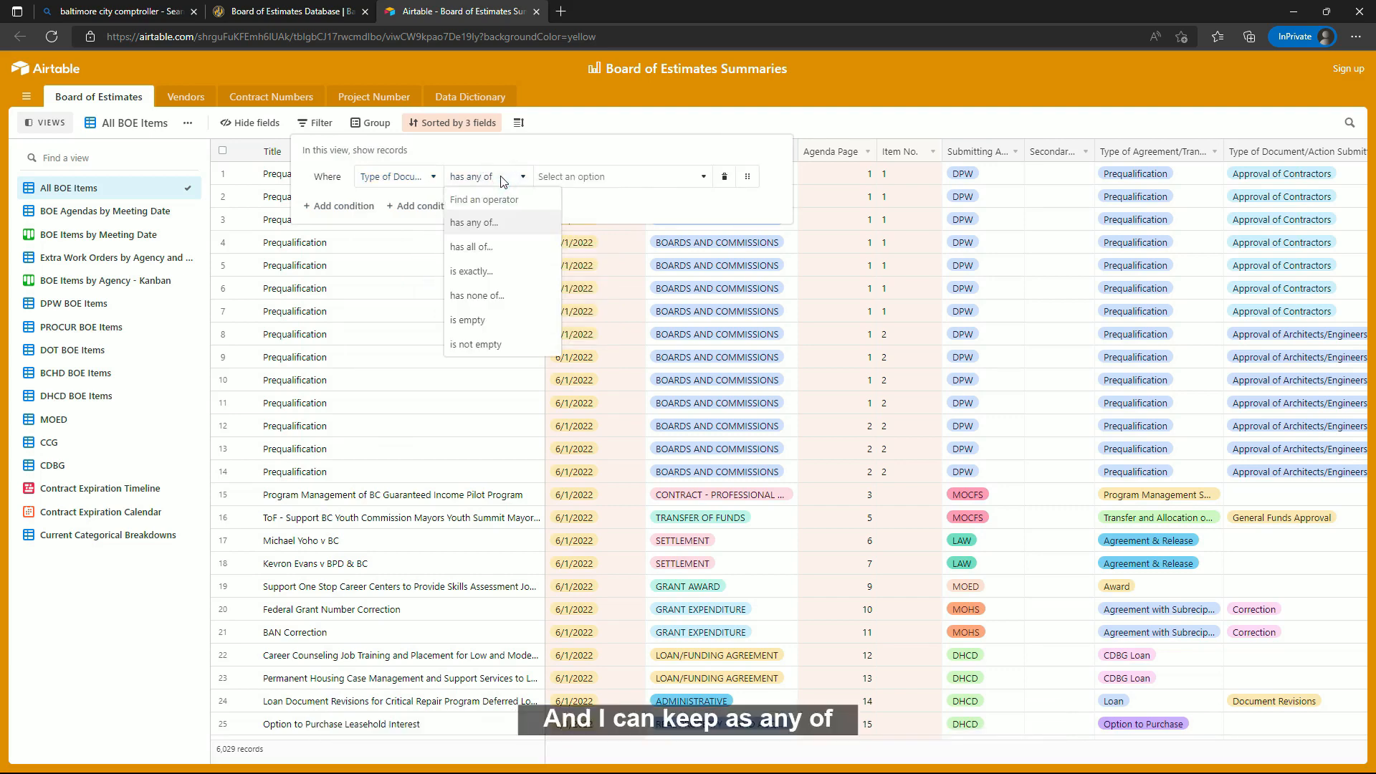
pyautogui.click(500, 221)
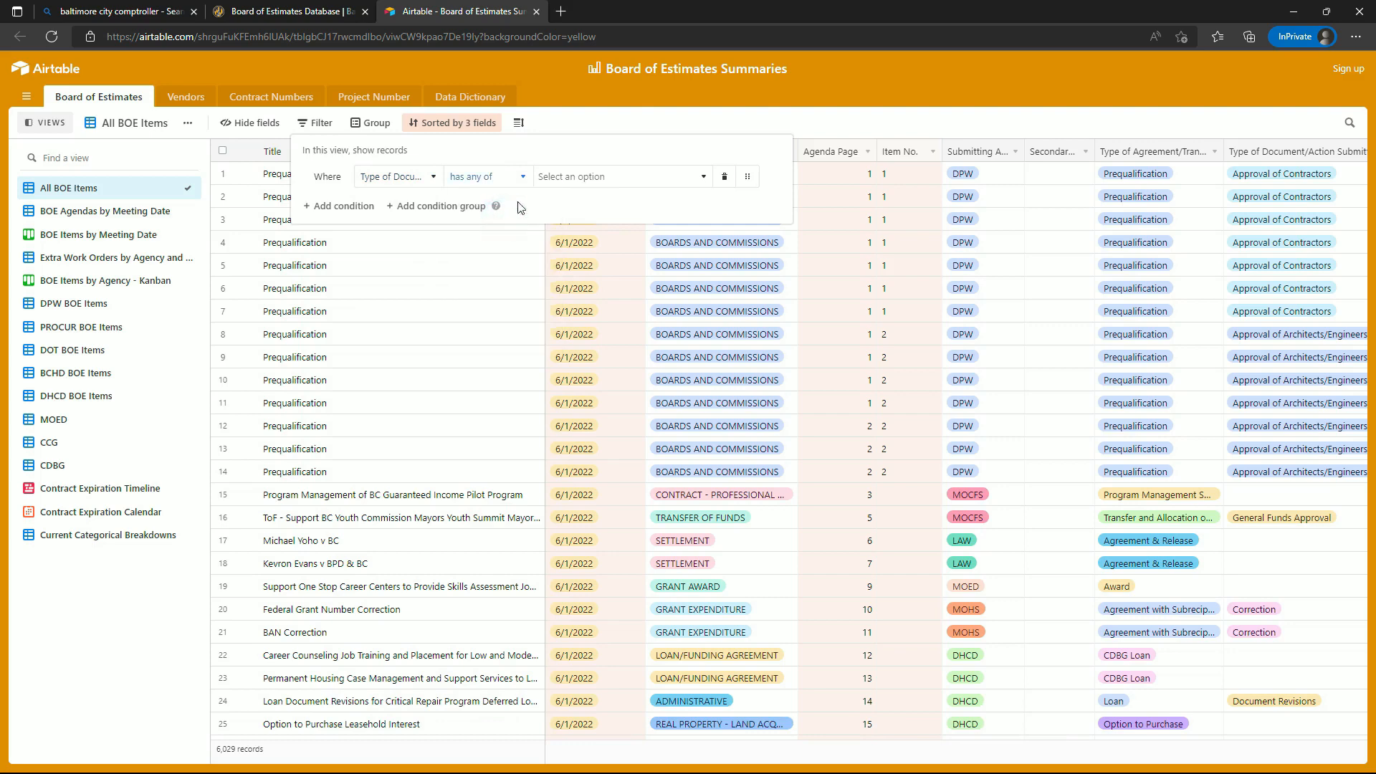
pyautogui.click(580, 176)
pyautogui.write('Extra')
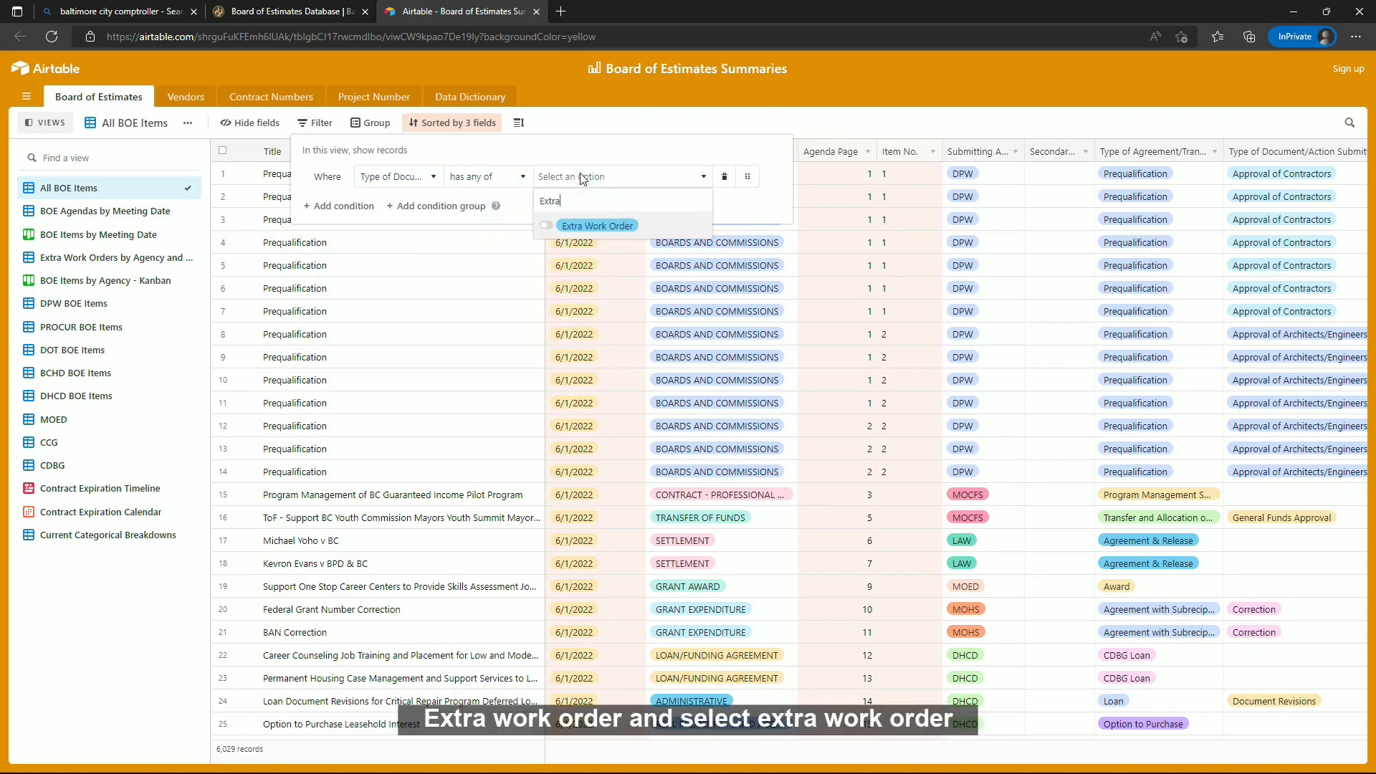
pyautogui.press('Return')
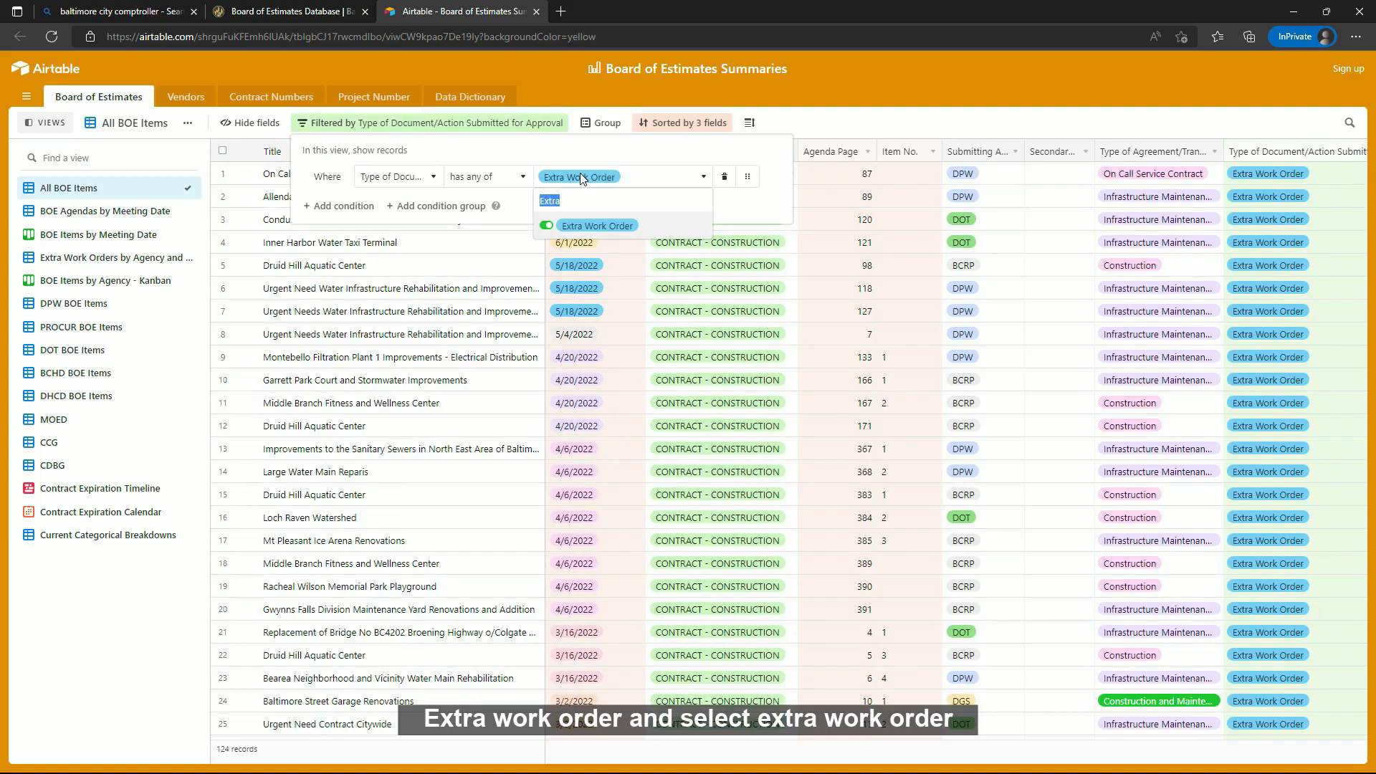
pyautogui.click(805, 122)
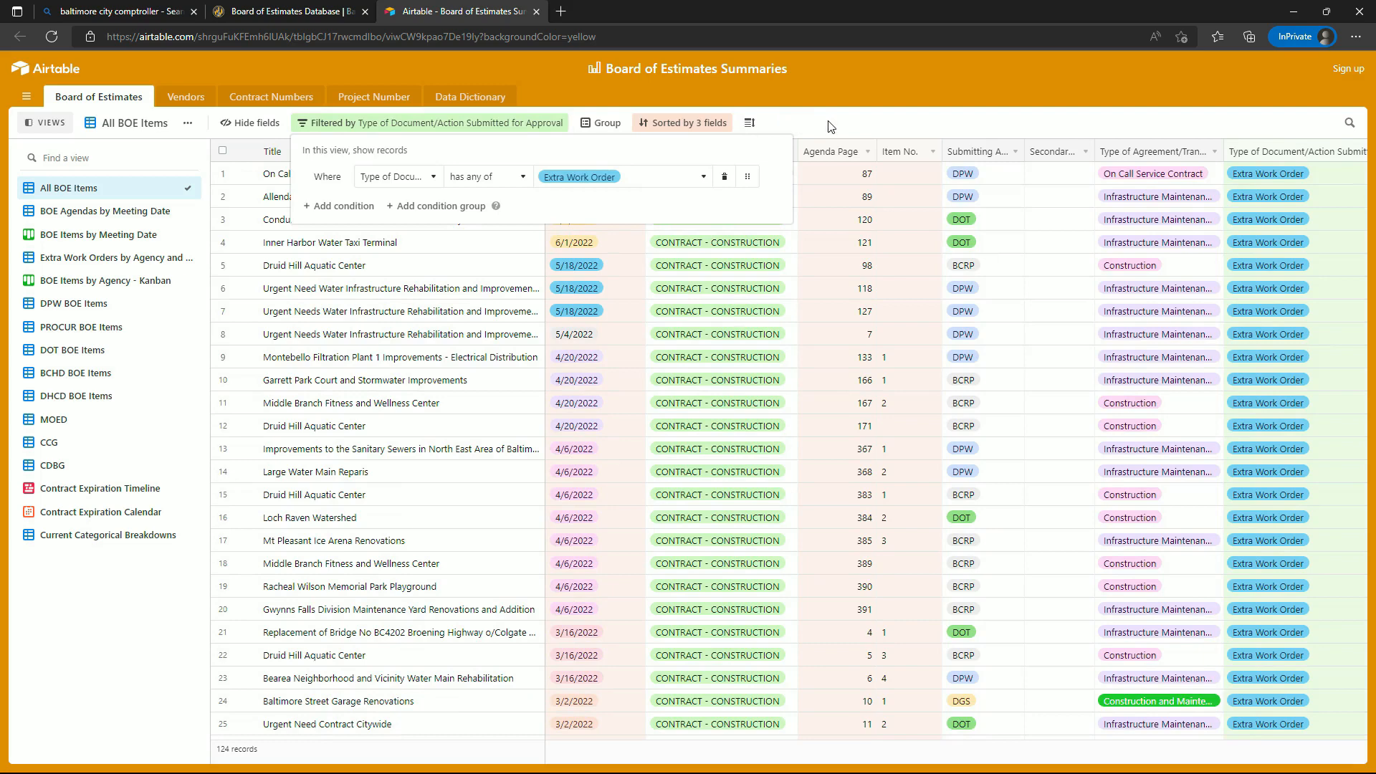
pyautogui.click(827, 122)
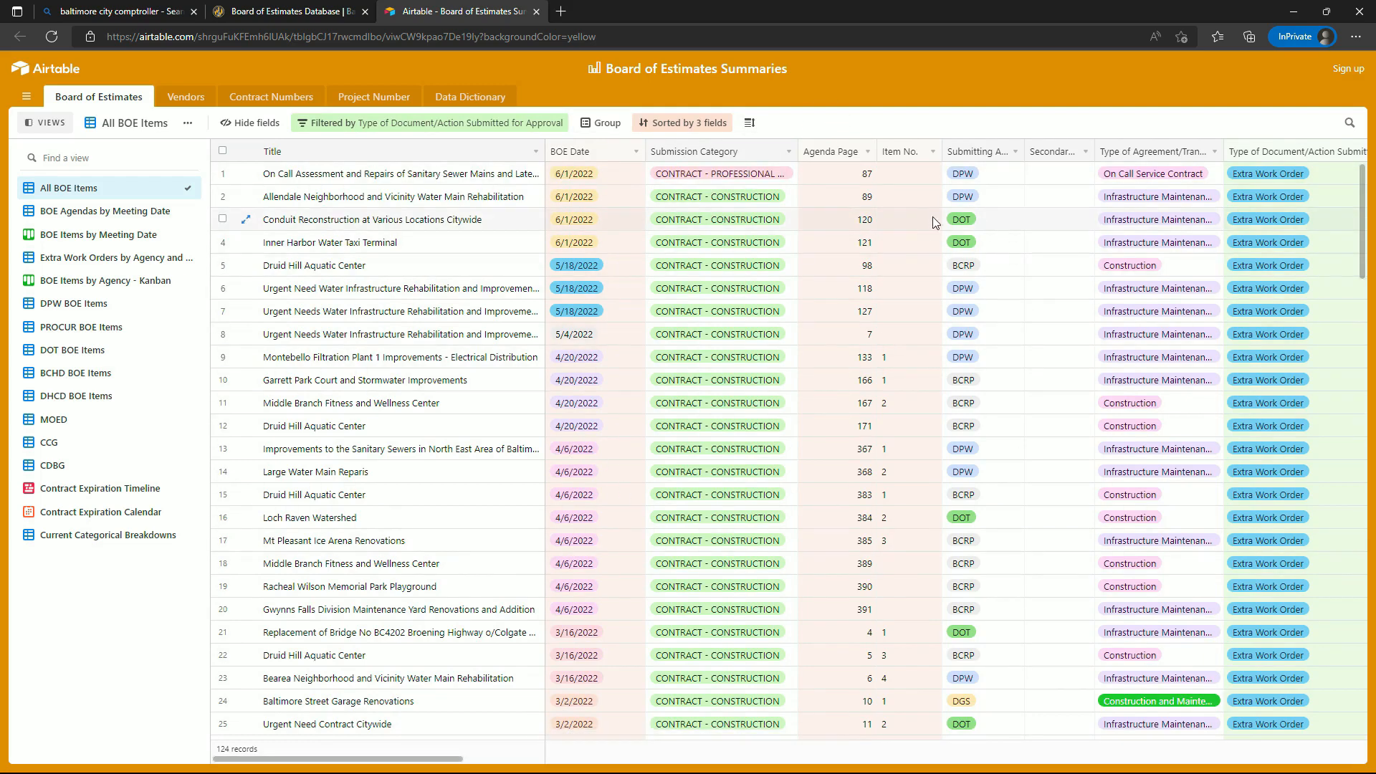
# Add a second filter condition requiring Submitting Agency to be DPW
pyautogui.click(515, 123)
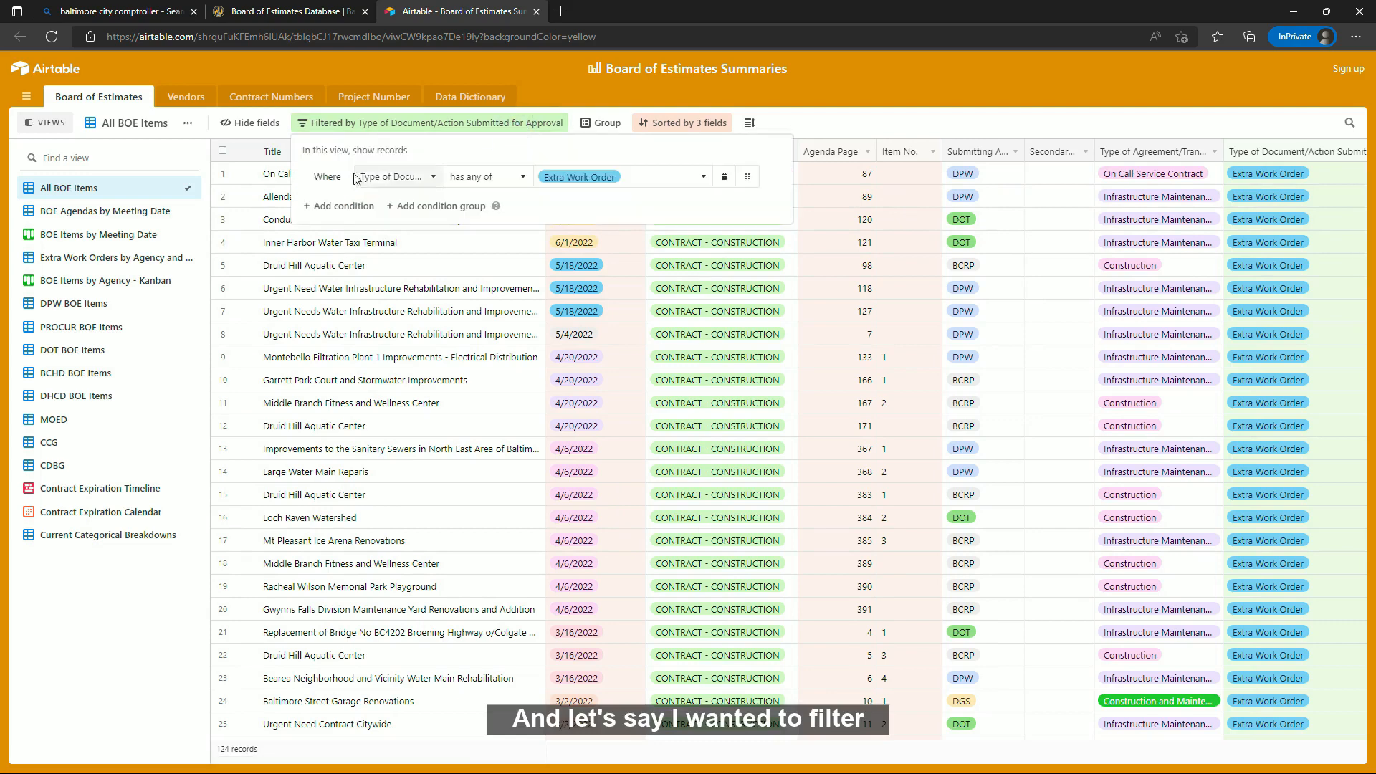
pyautogui.click(333, 207)
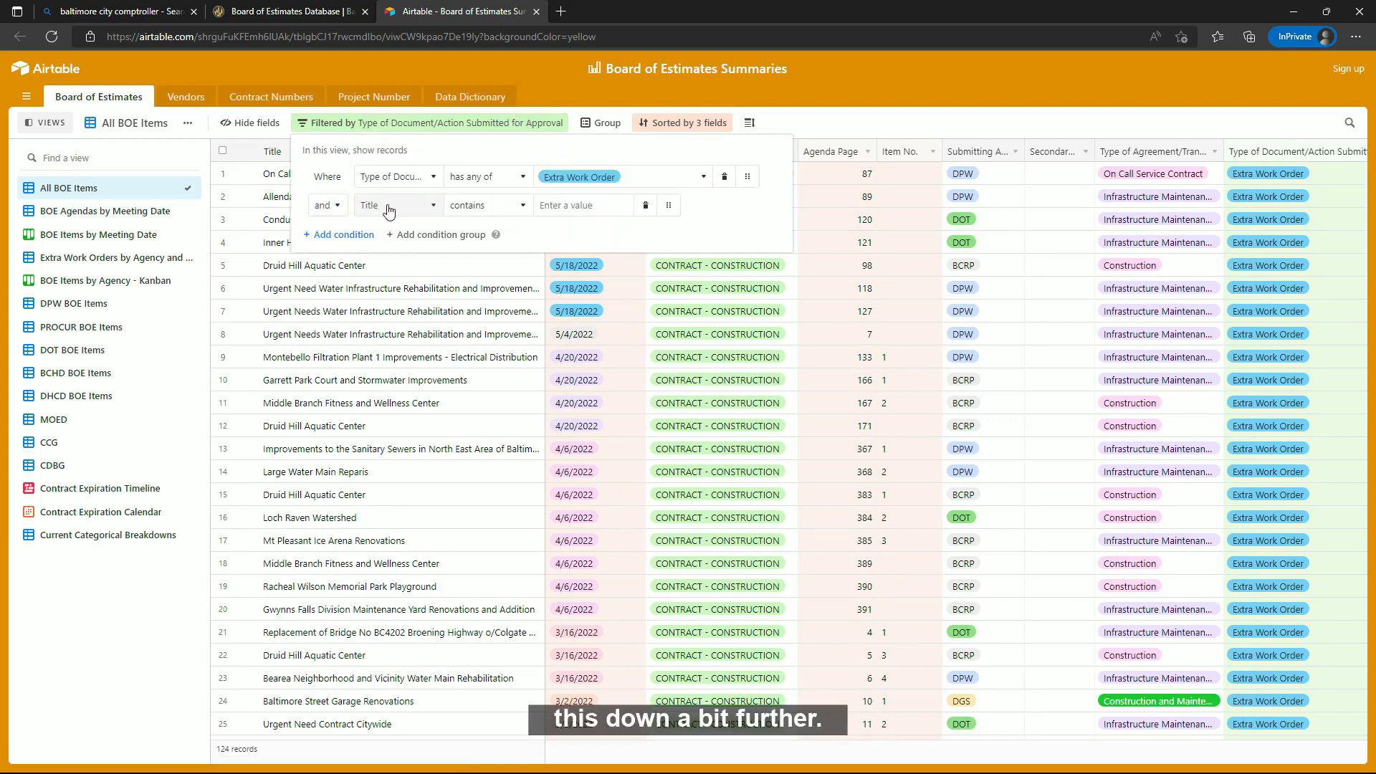
pyautogui.click(388, 208)
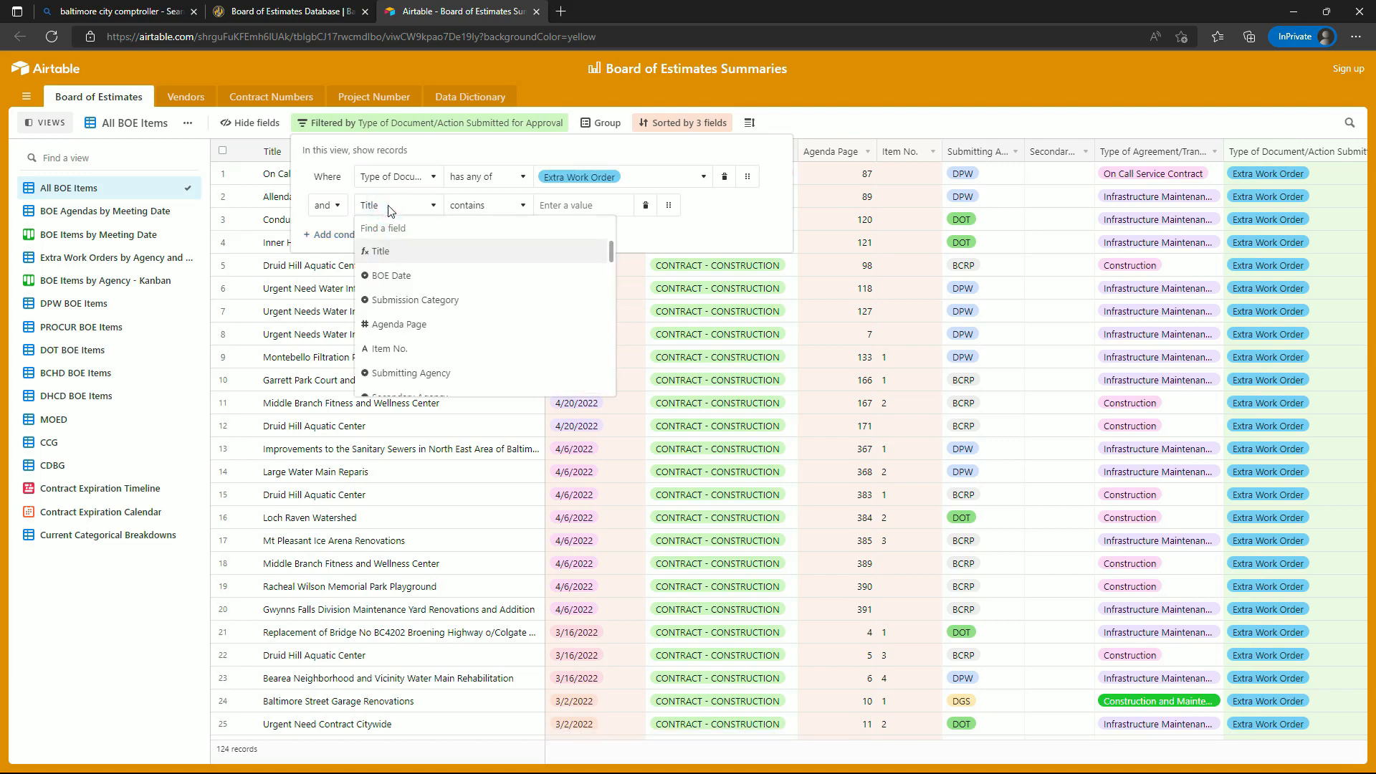
pyautogui.click(448, 374)
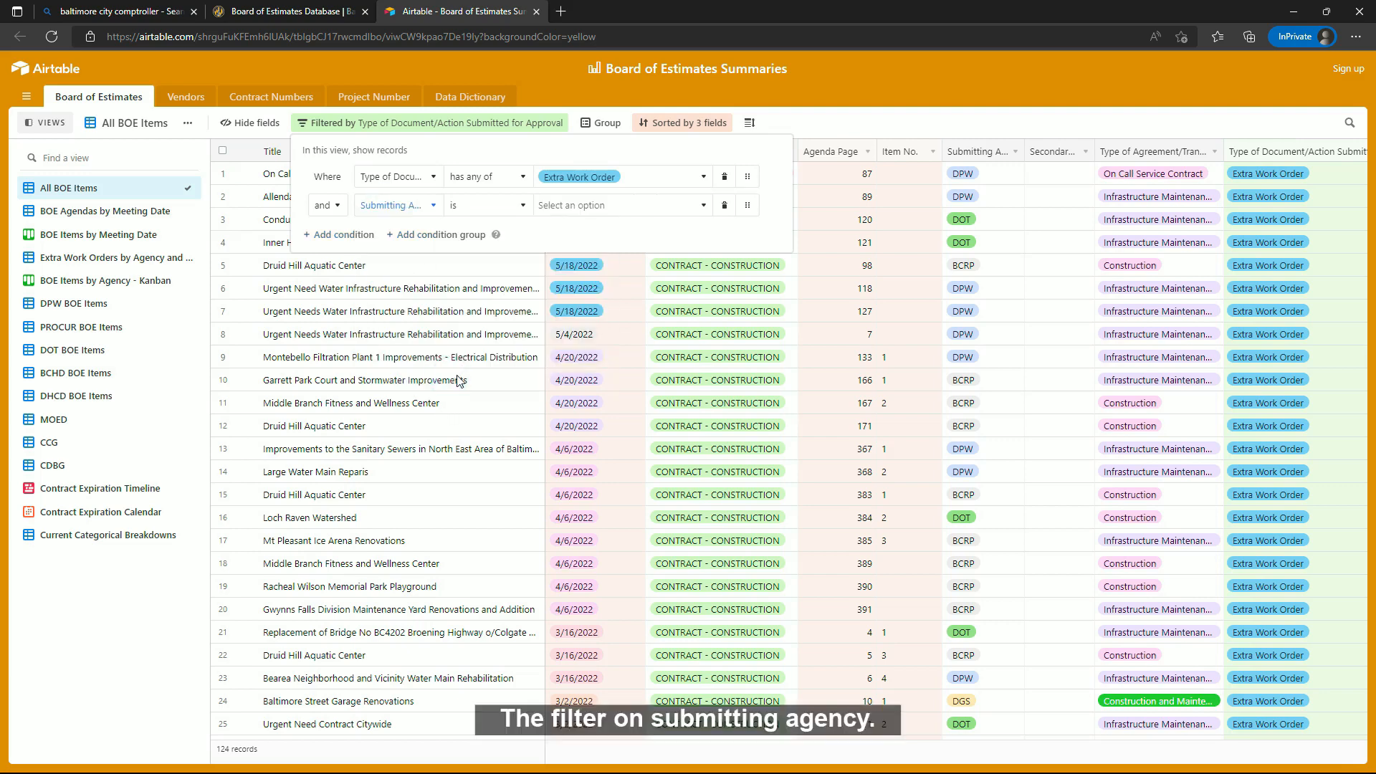
pyautogui.click(592, 207)
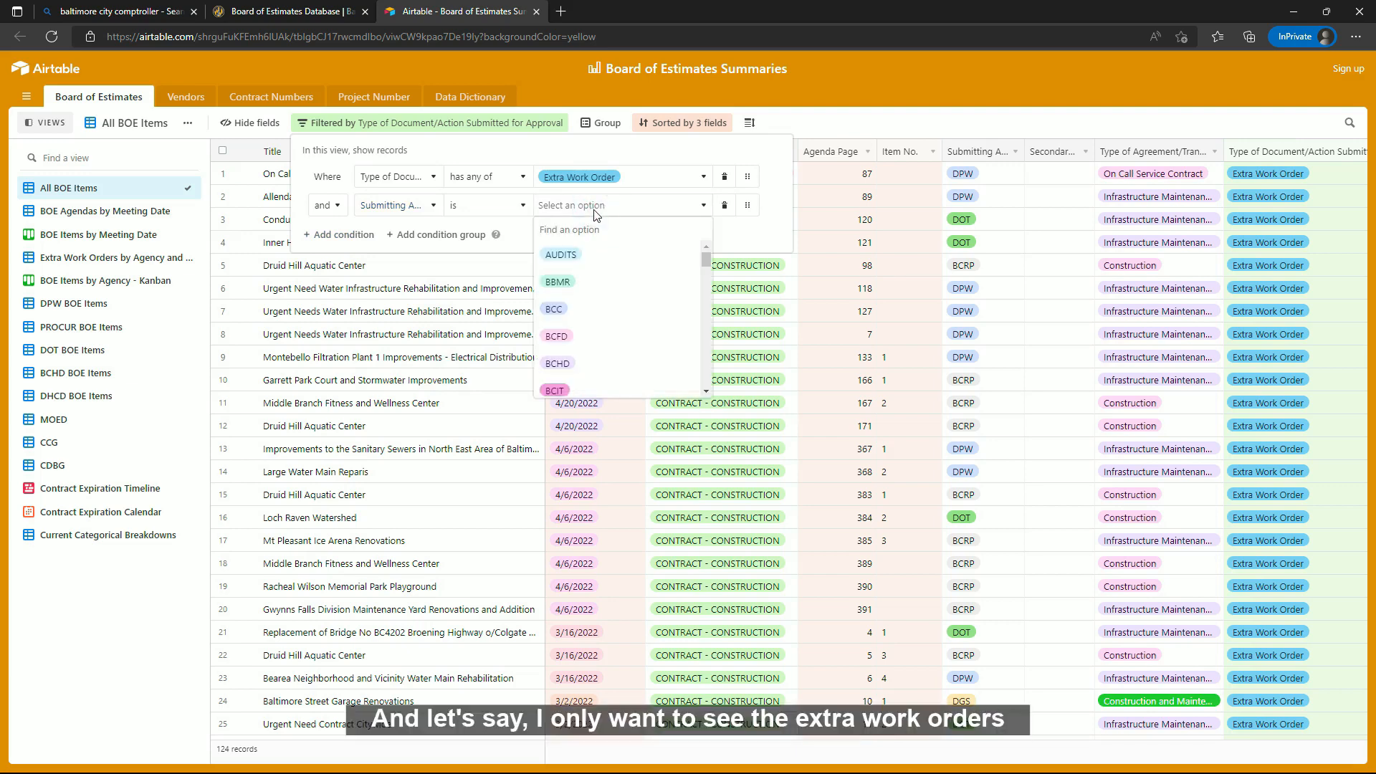
pyautogui.write('dpw')
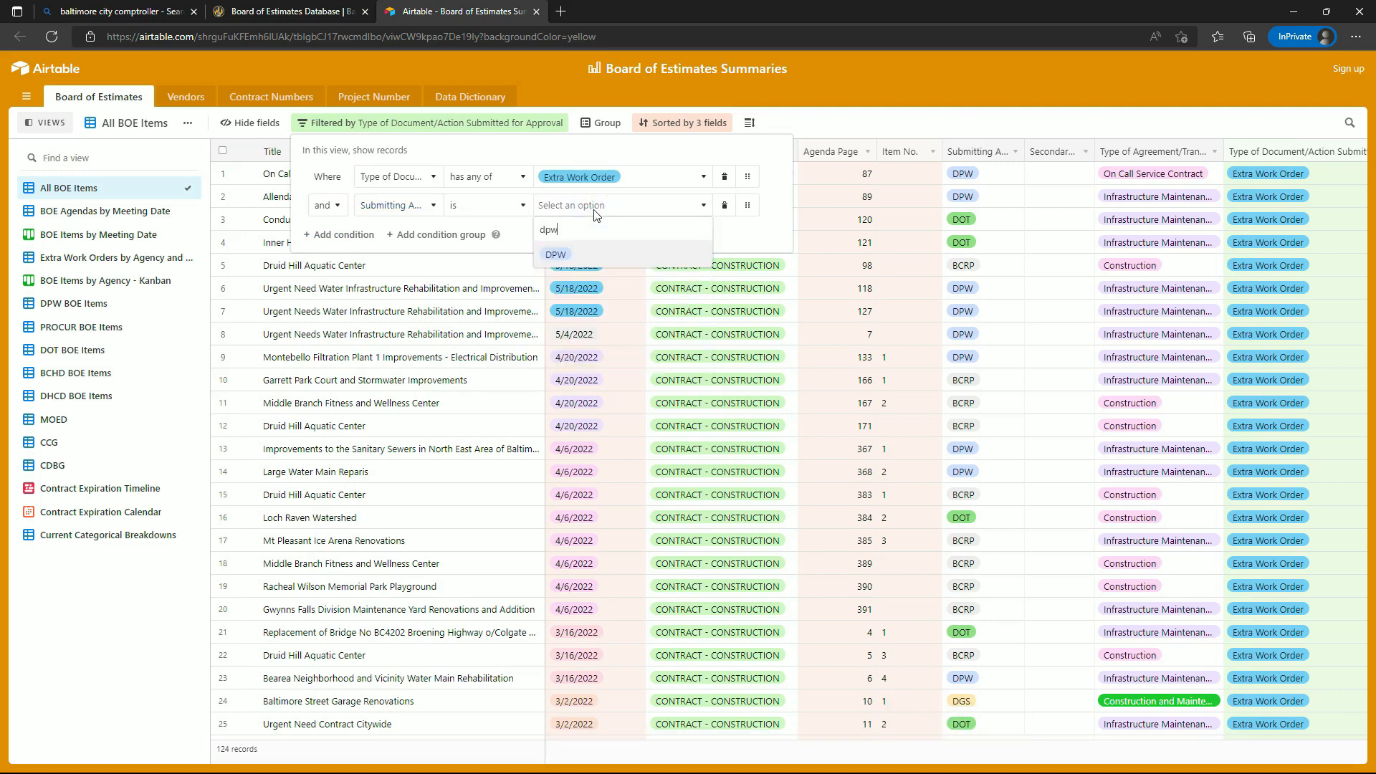
pyautogui.press('Return')
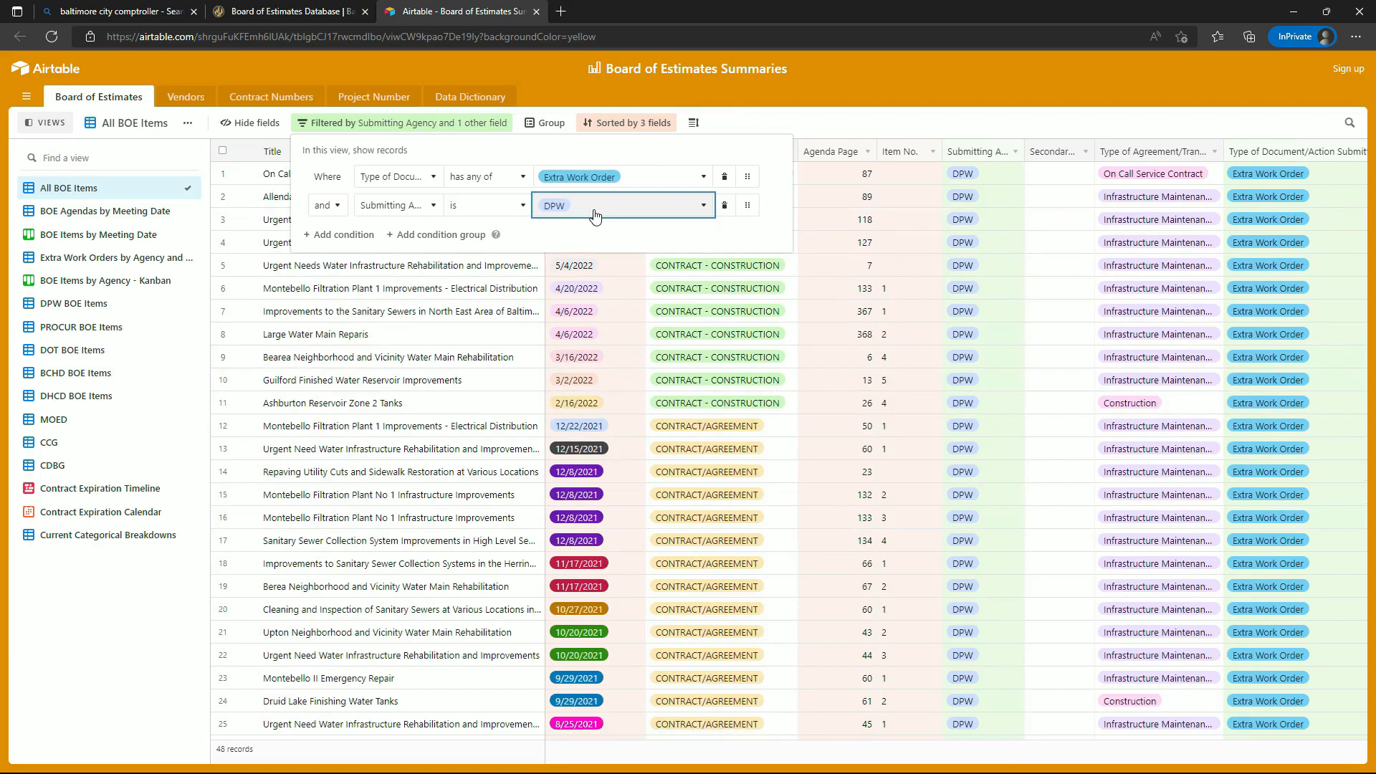
pyautogui.click(849, 119)
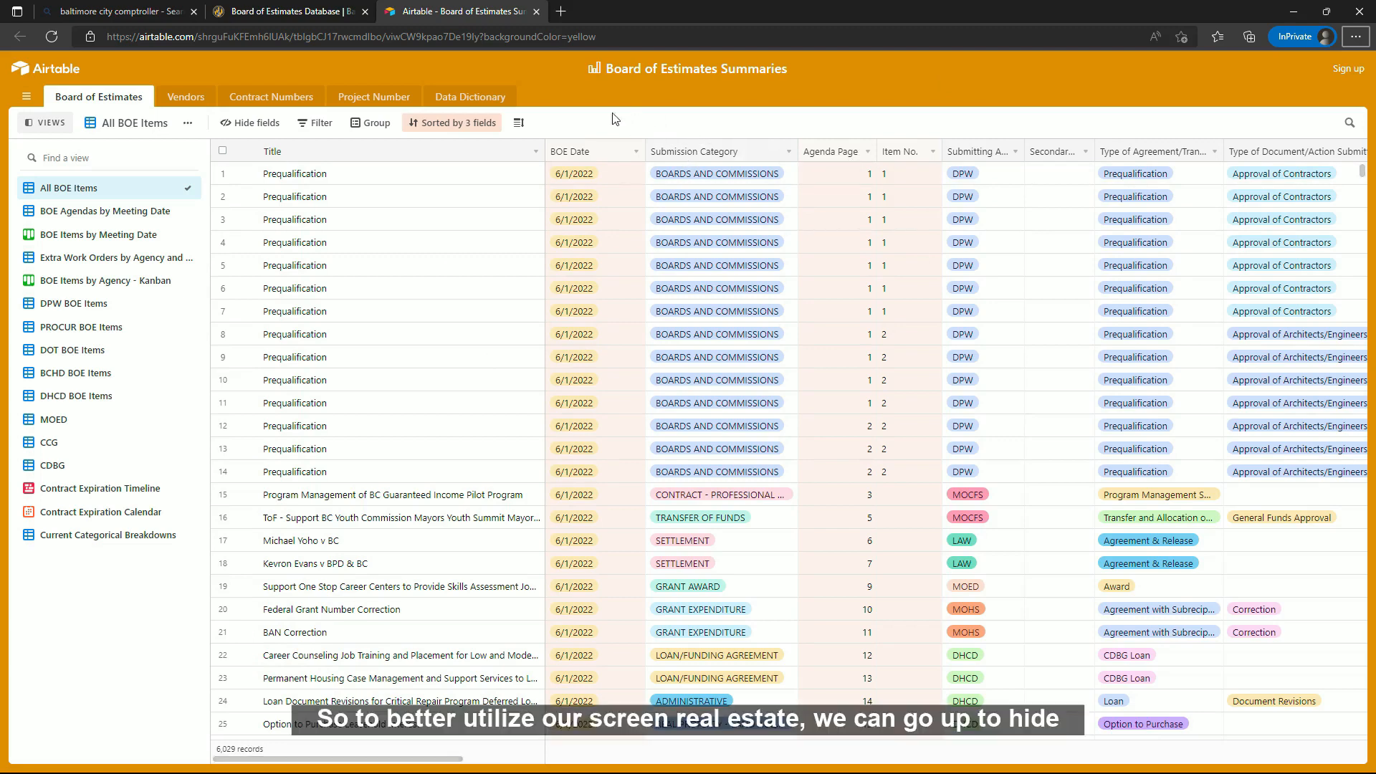
# Hide the Submission Category, Type of Agreement/Transaction, Type of Document/Action Submitted for Approval and Subject/Title fields
pyautogui.click(250, 124)
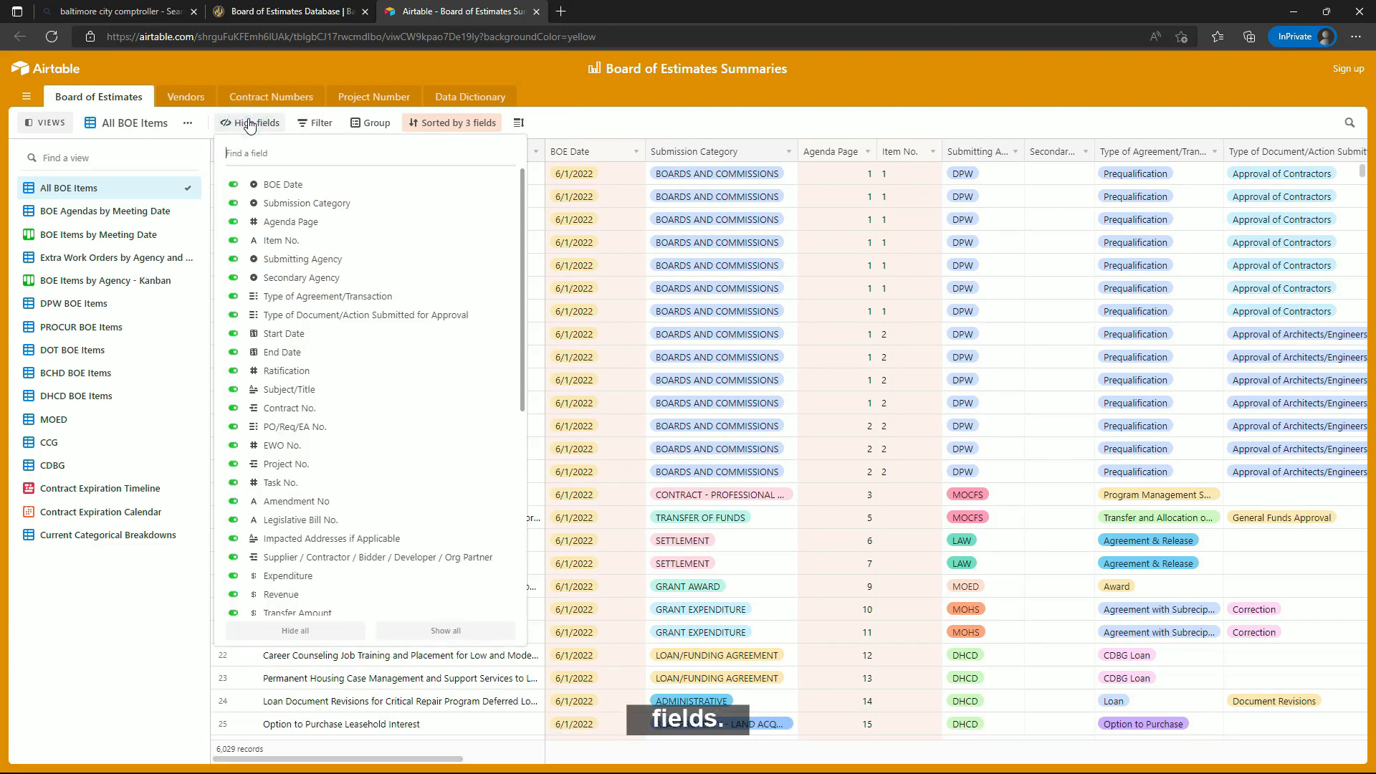
pyautogui.click(233, 203)
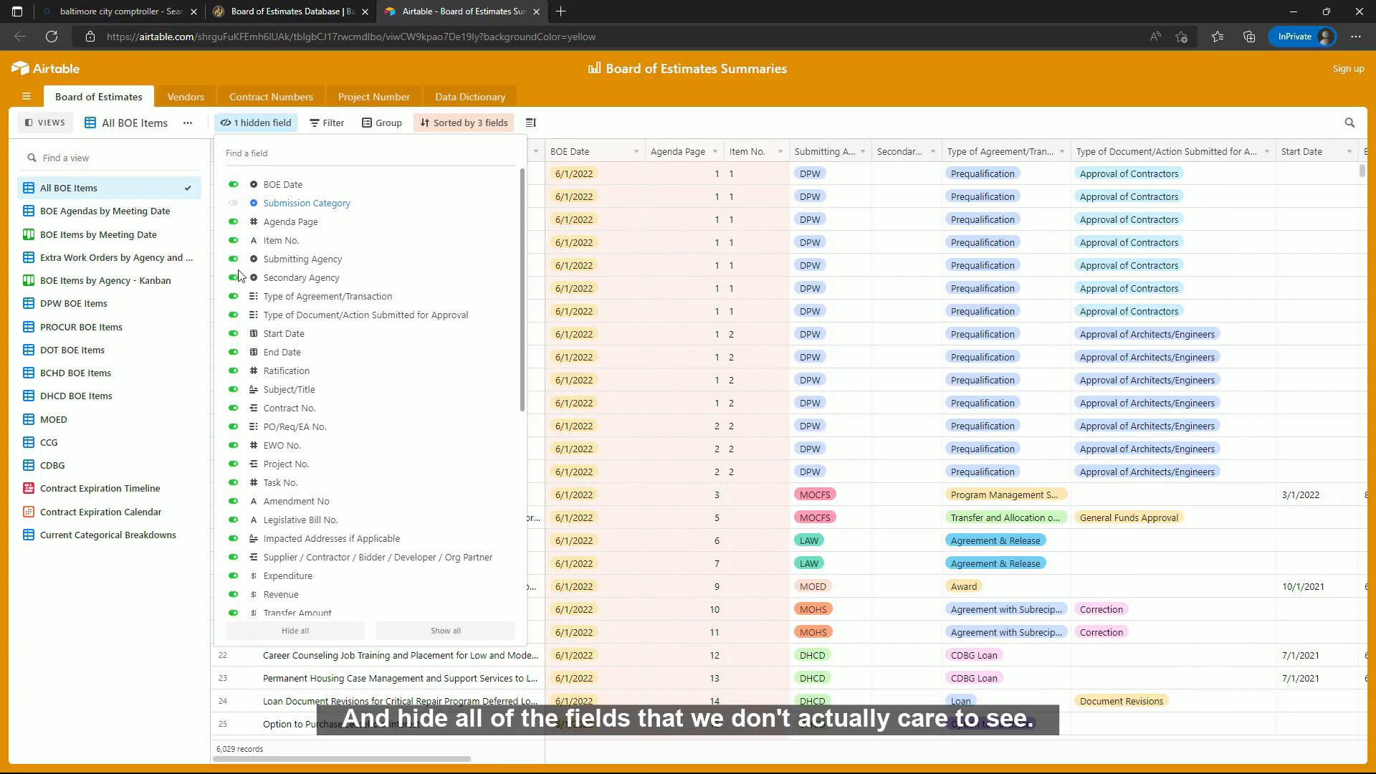
pyautogui.click(233, 296)
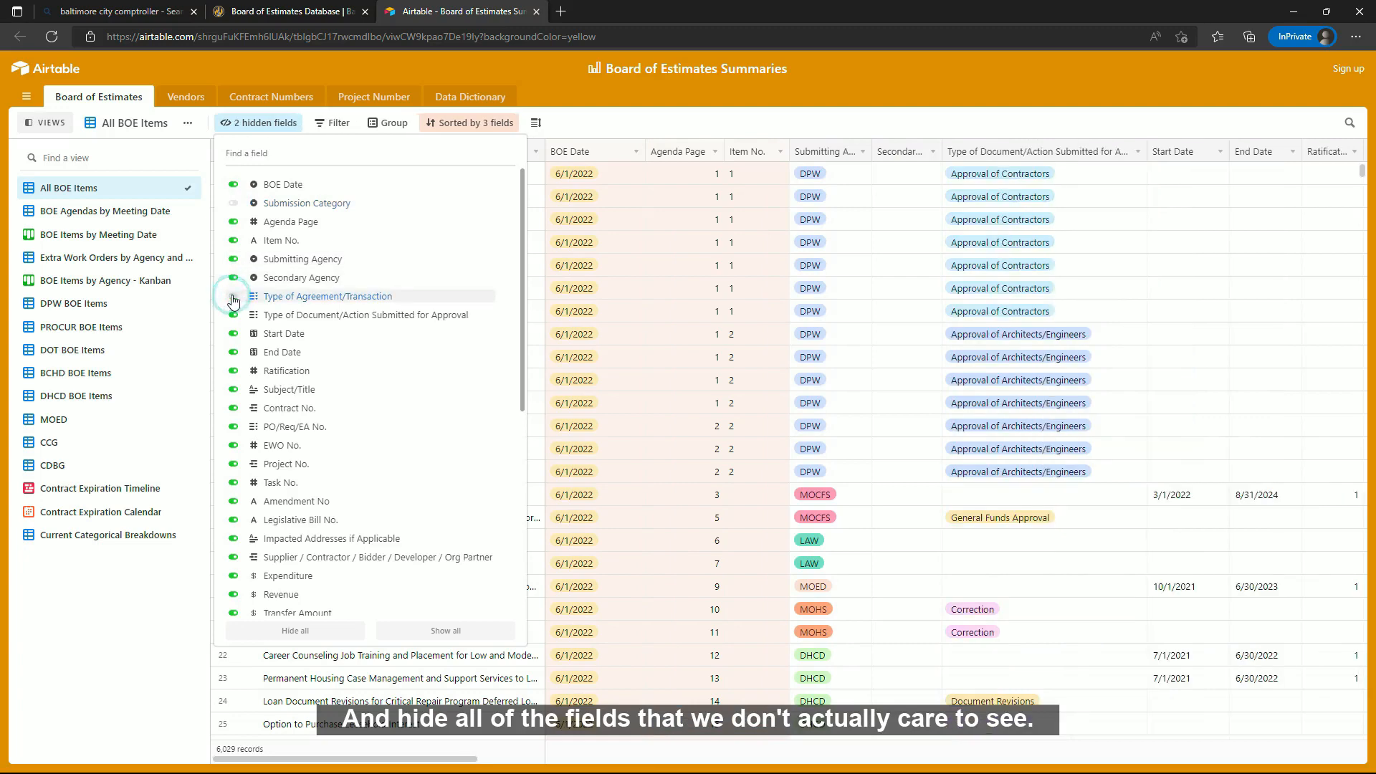
pyautogui.click(233, 315)
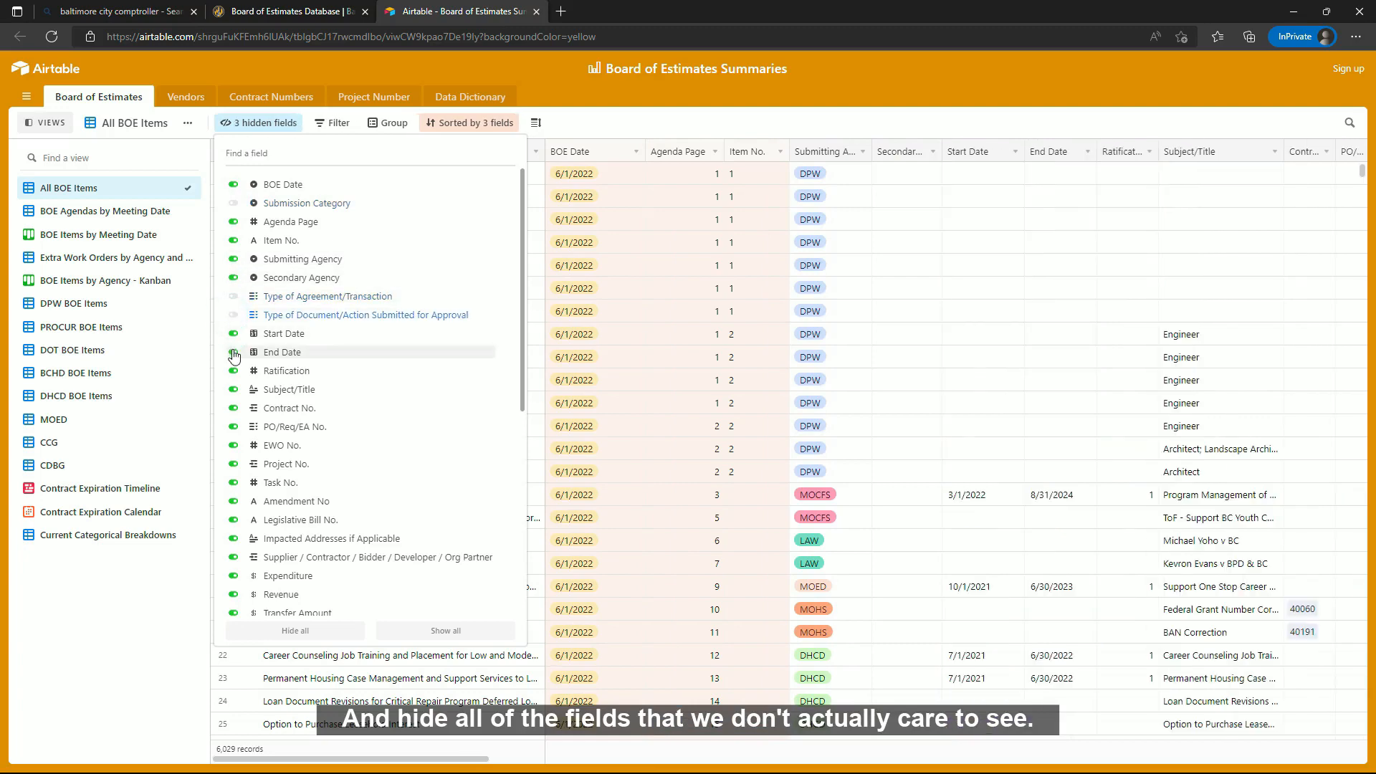
pyautogui.click(233, 389)
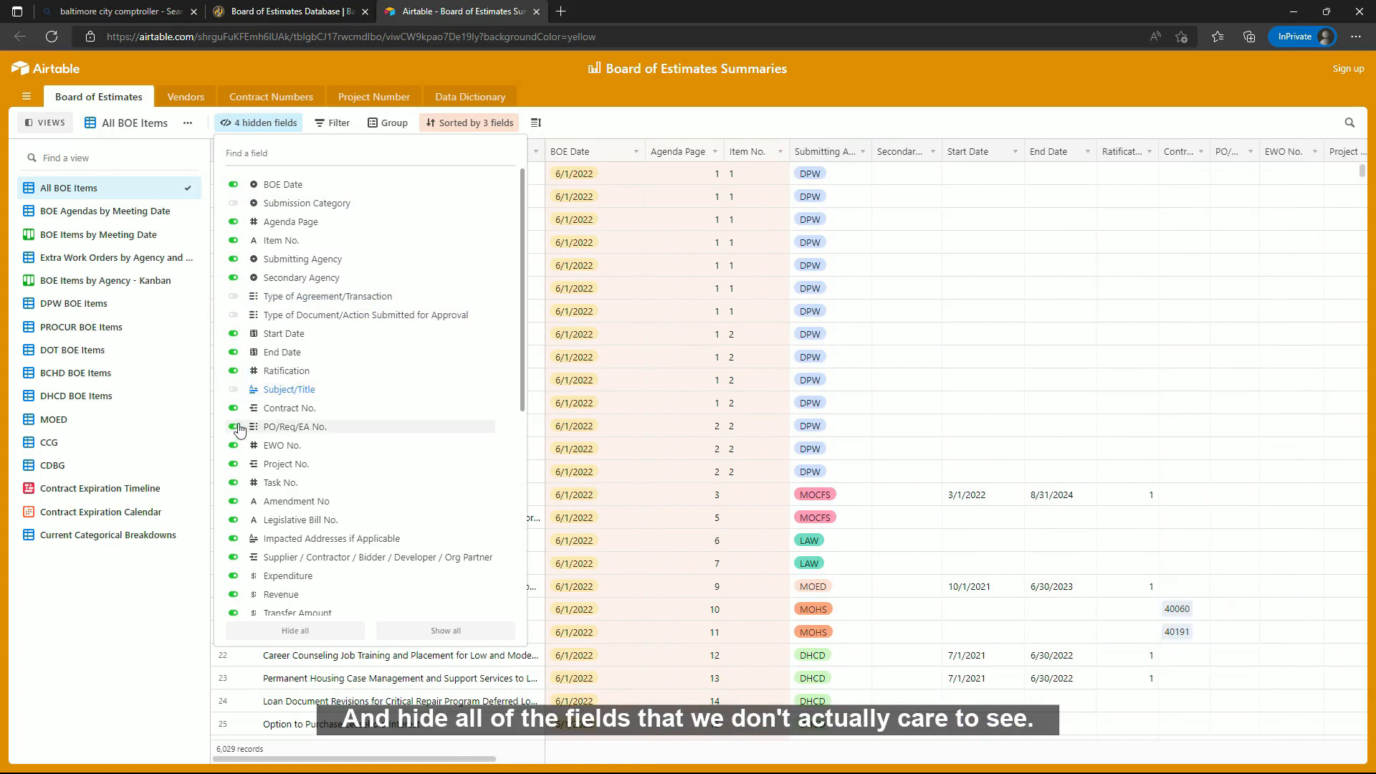
# Hide every field from Contract No. through Impacted Addresses if Applicable
pyautogui.click(234, 407)
pyautogui.click(233, 427)
pyautogui.click(233, 445)
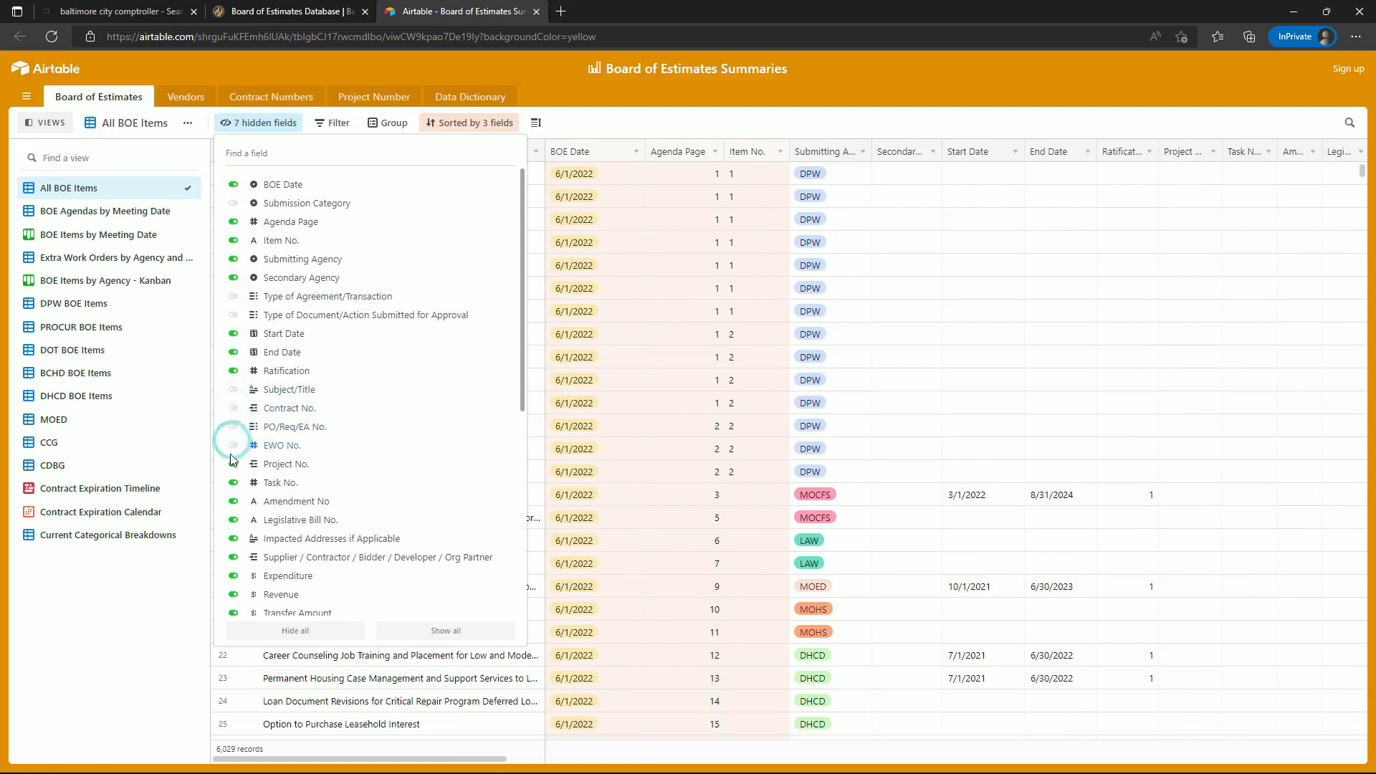
pyautogui.click(231, 463)
pyautogui.click(233, 482)
pyautogui.click(234, 501)
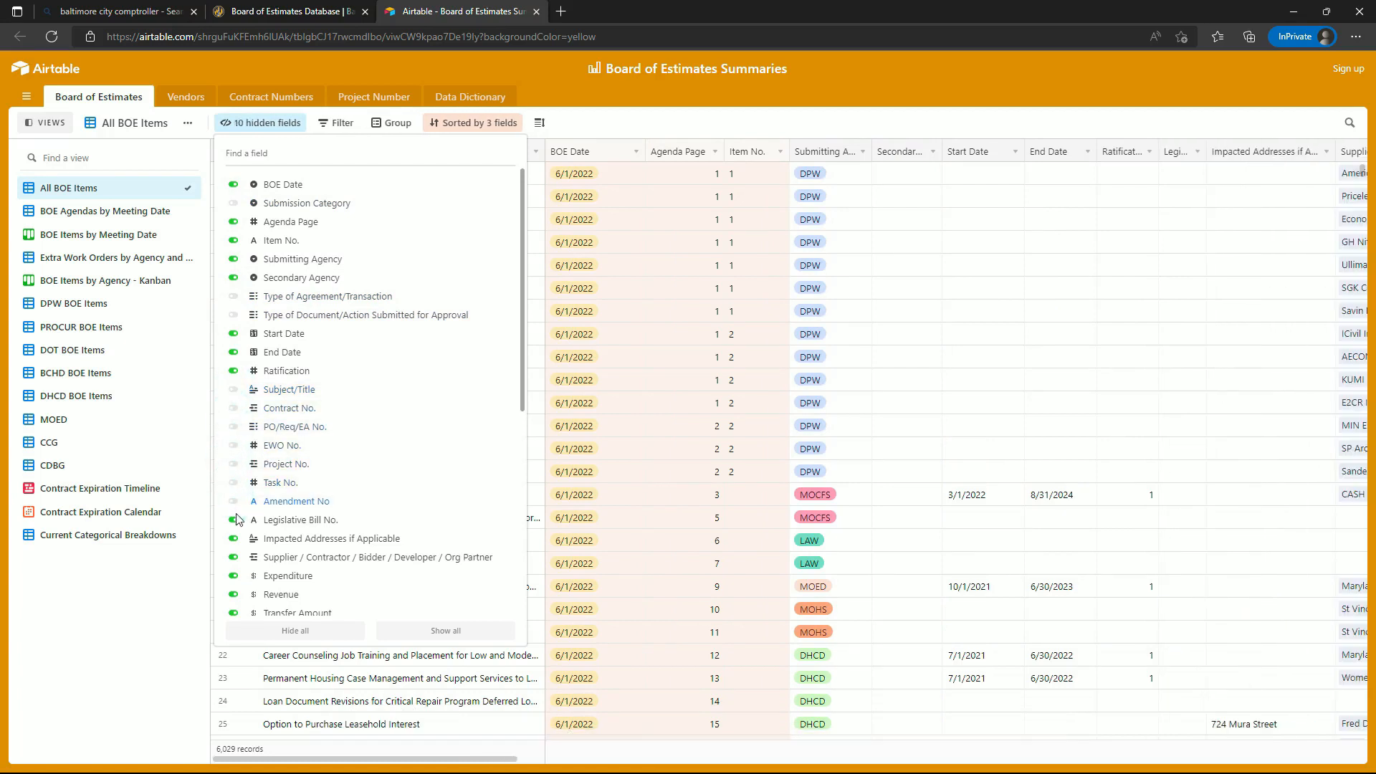
pyautogui.click(235, 520)
pyautogui.click(234, 538)
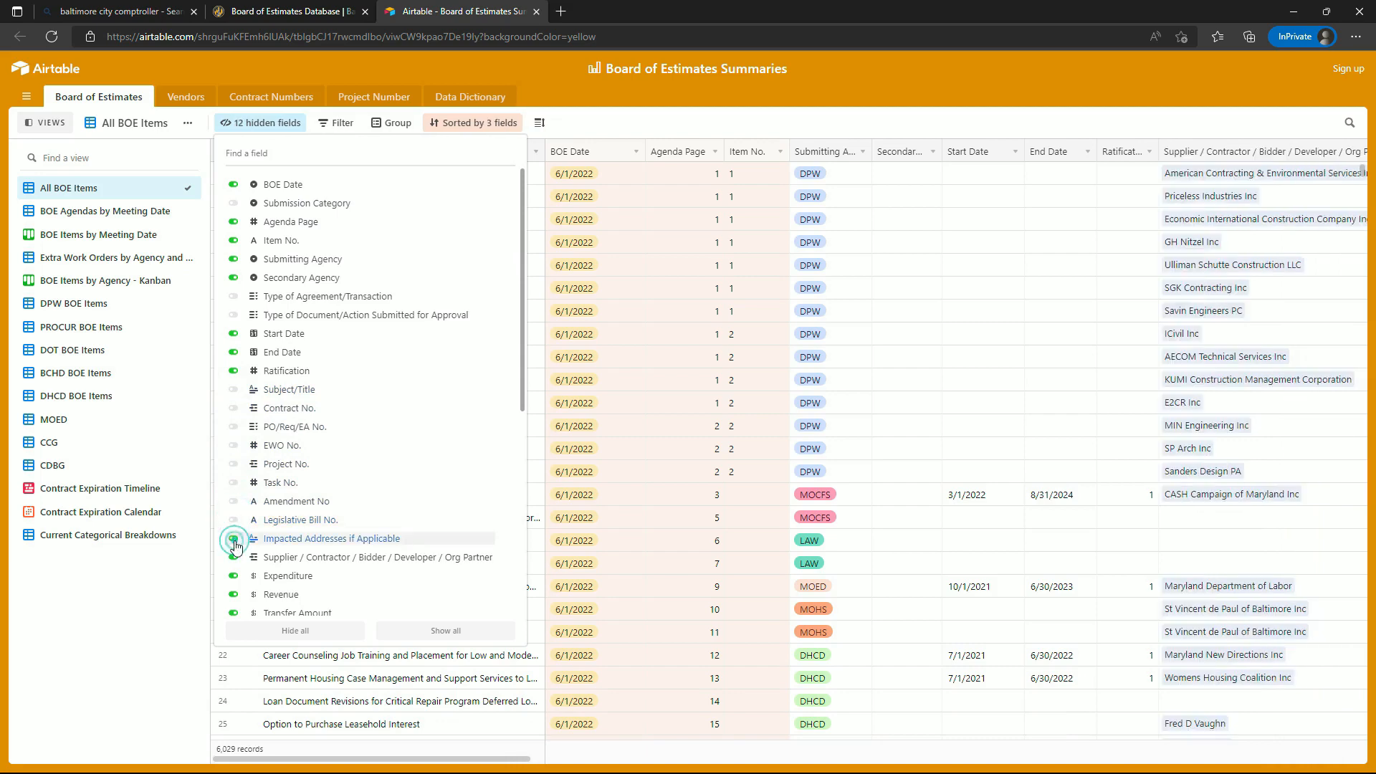
# Show all the hidden fields again and close the field list
pyautogui.click(445, 631)
pyautogui.click(1189, 91)
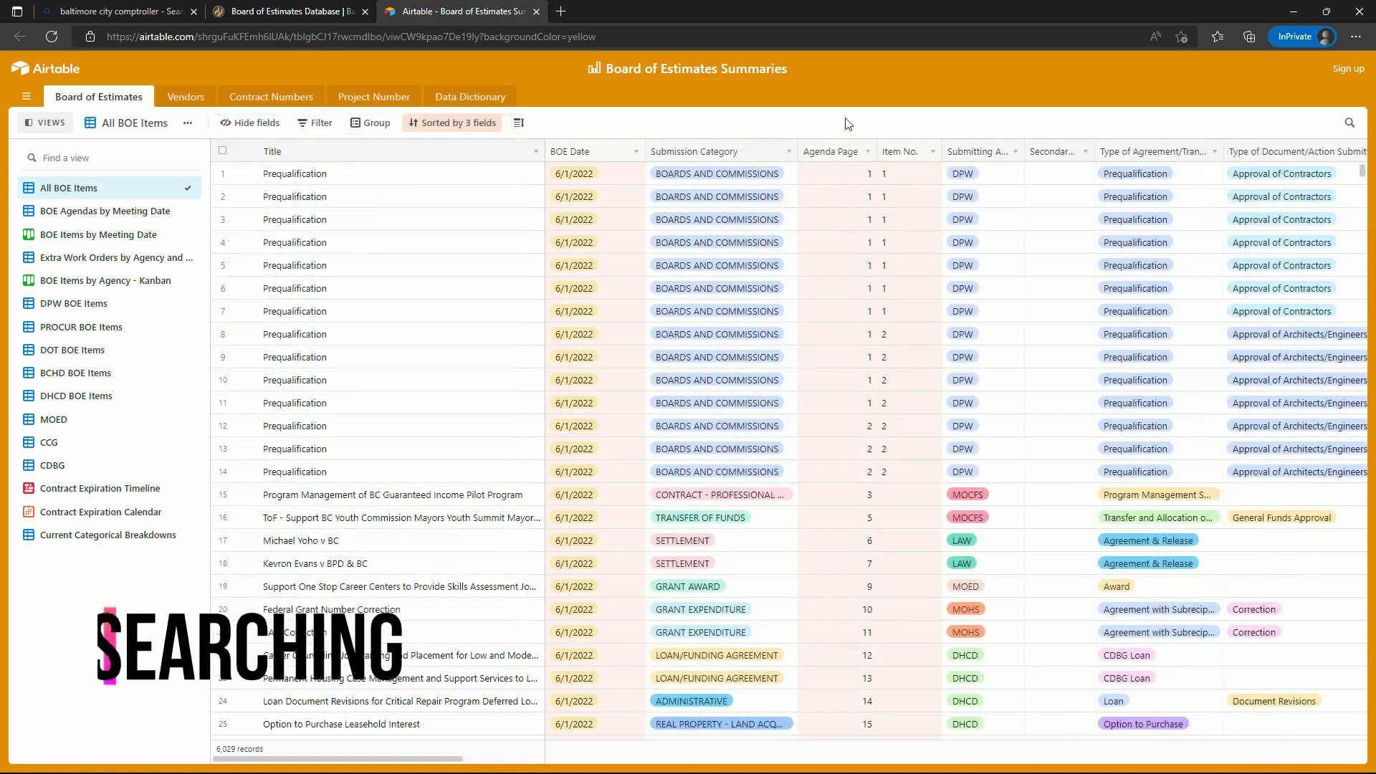
# Search the All BOE Items view for "Tax Sale"
pyautogui.click(1347, 125)
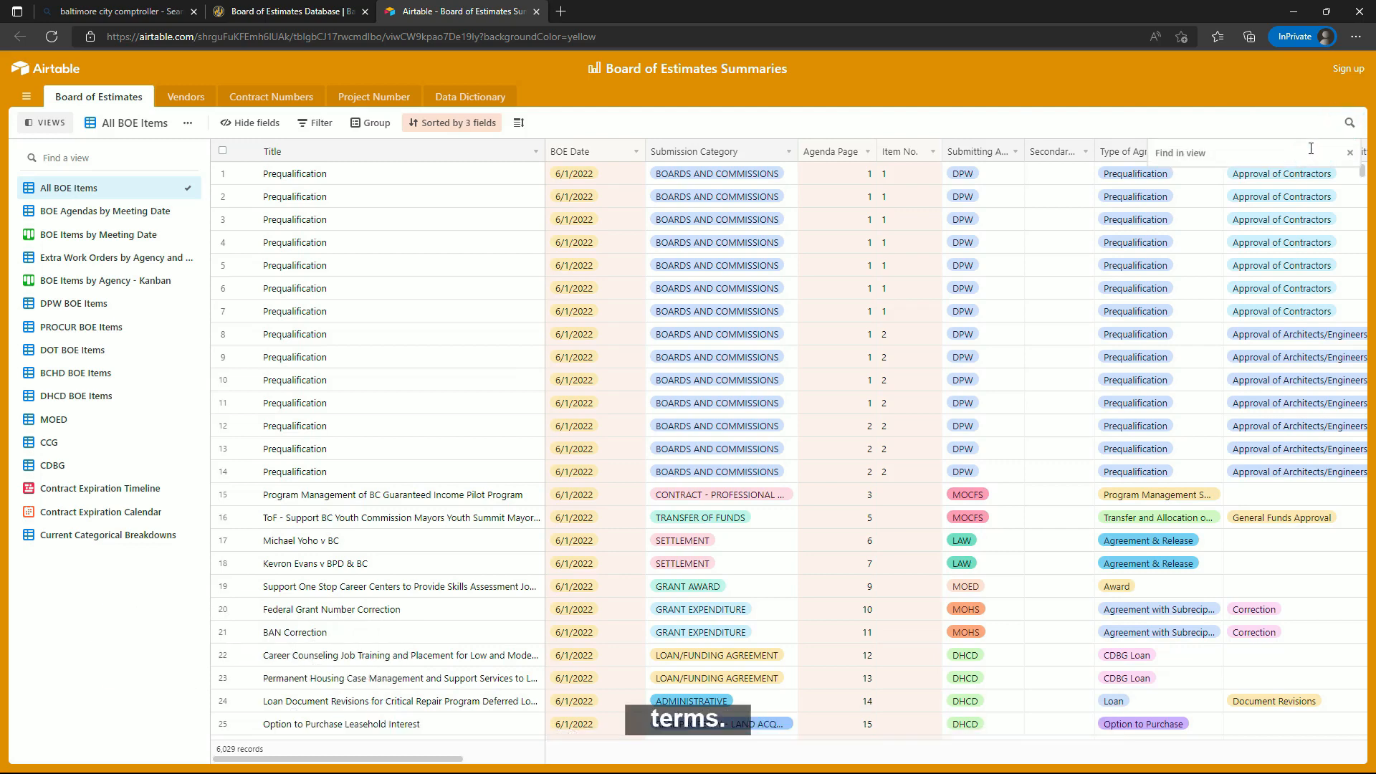
pyautogui.write('Tax')
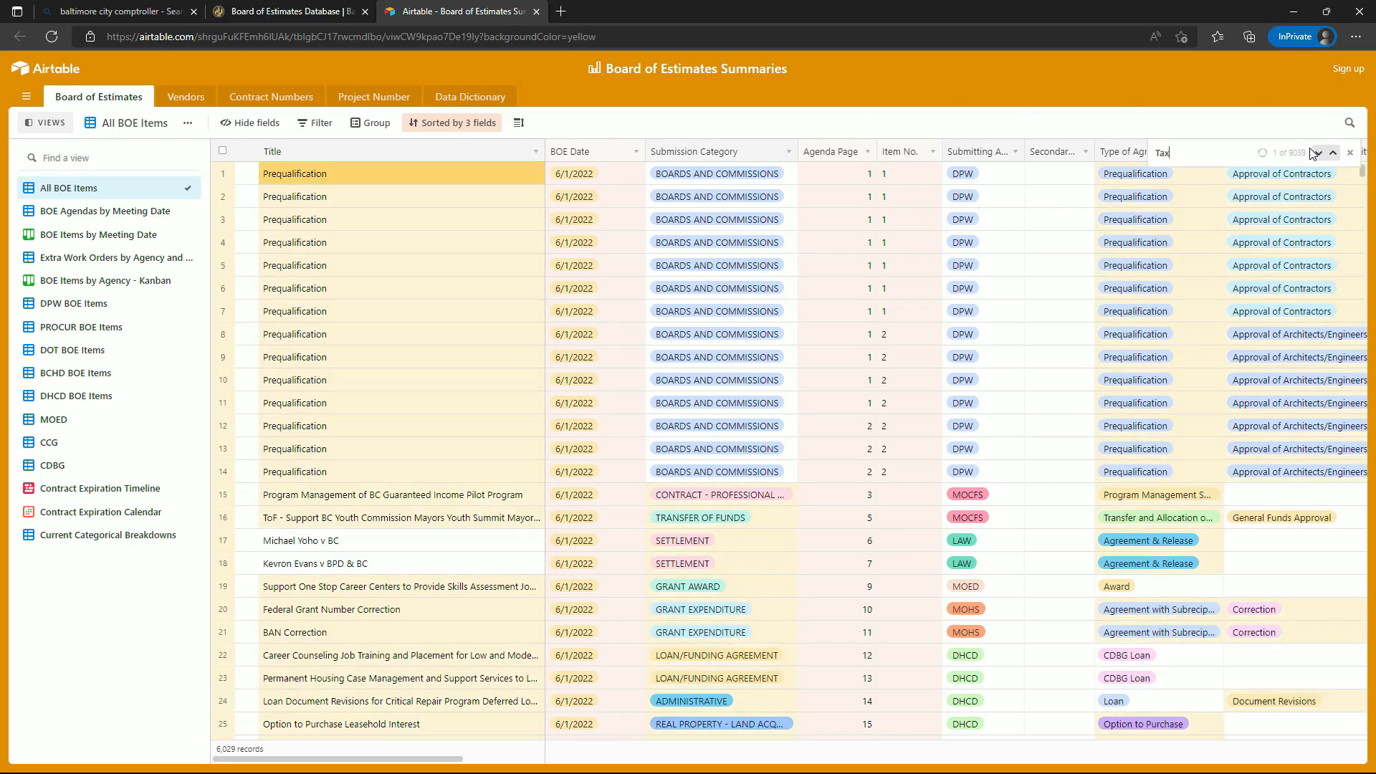
pyautogui.write(' Sale')
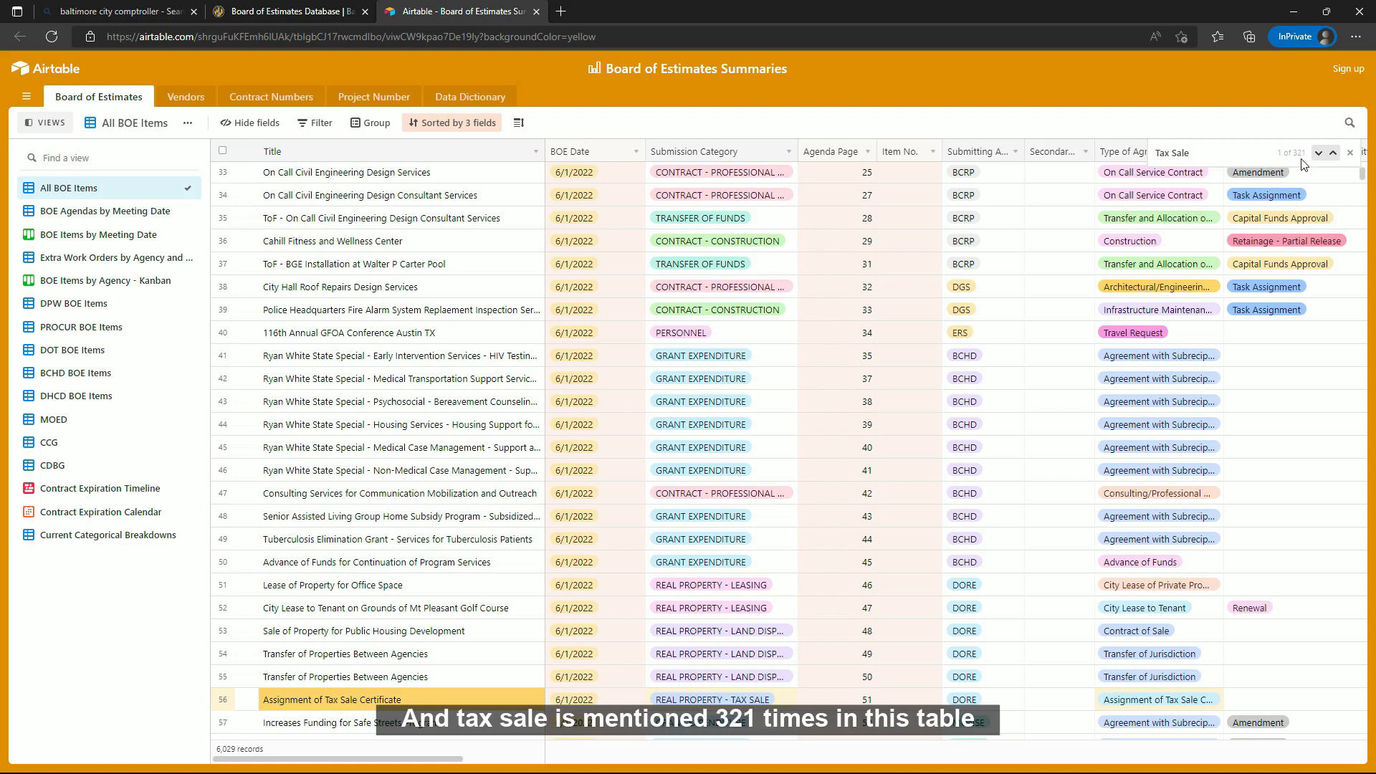
# Step forward through the successive "Tax Sale" matches in the table
pyautogui.click(1318, 152)
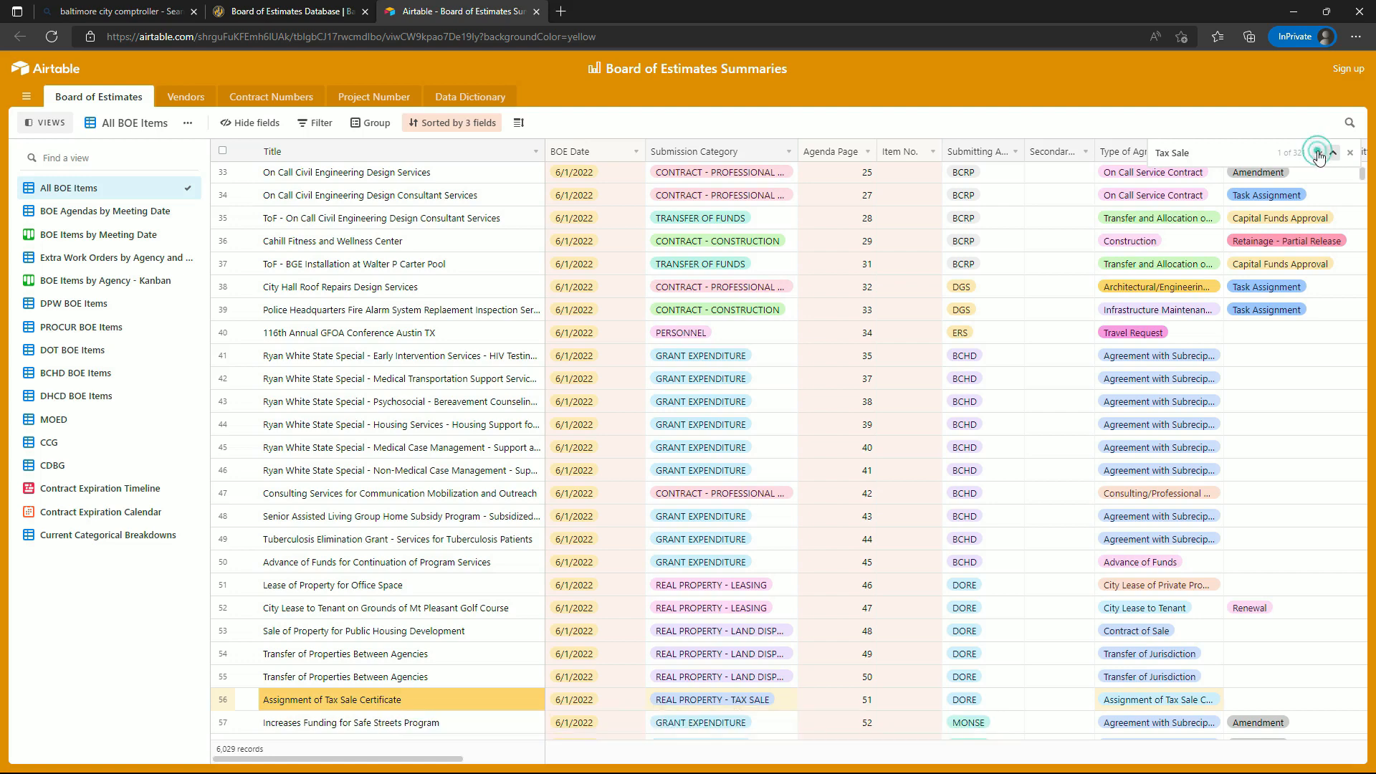
pyautogui.click(1317, 152)
pyautogui.click(1318, 153)
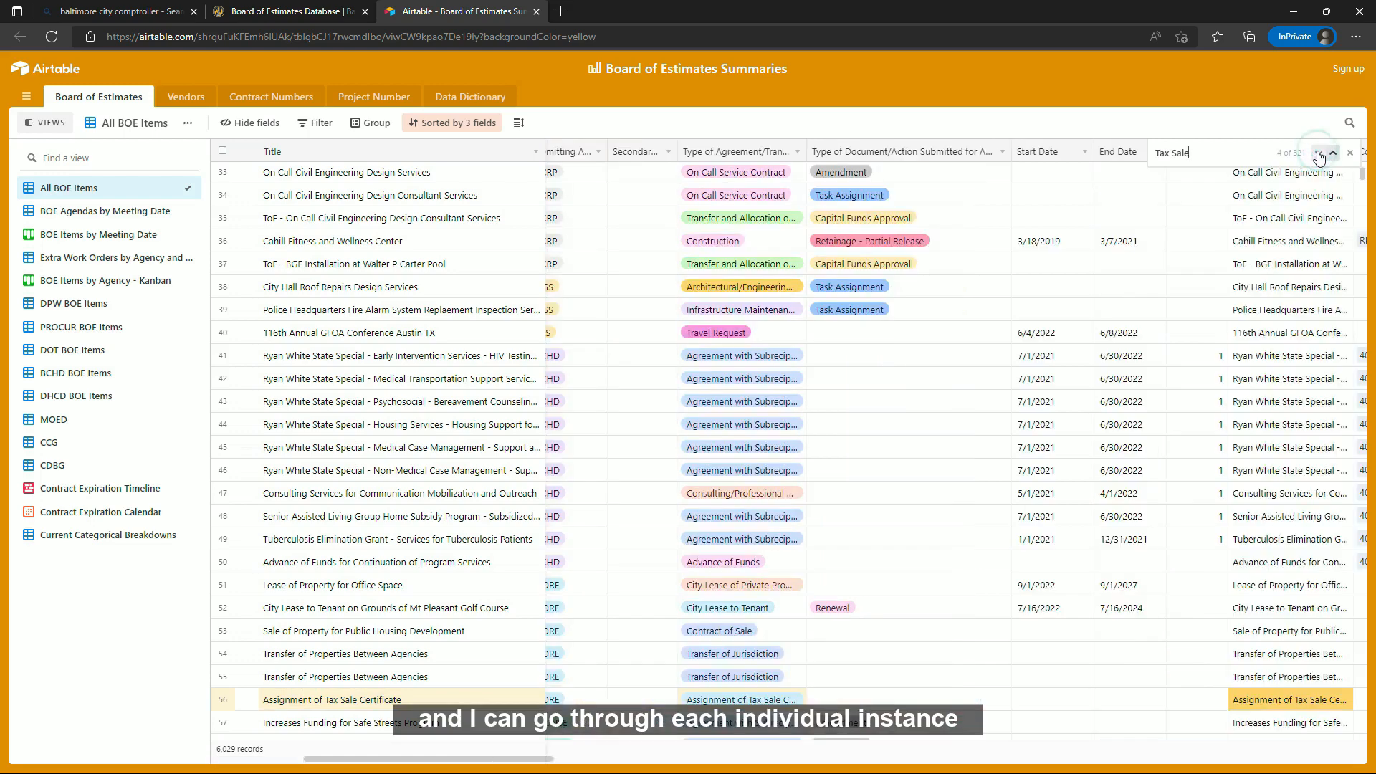
pyautogui.click(1318, 153)
pyautogui.click(1318, 153)
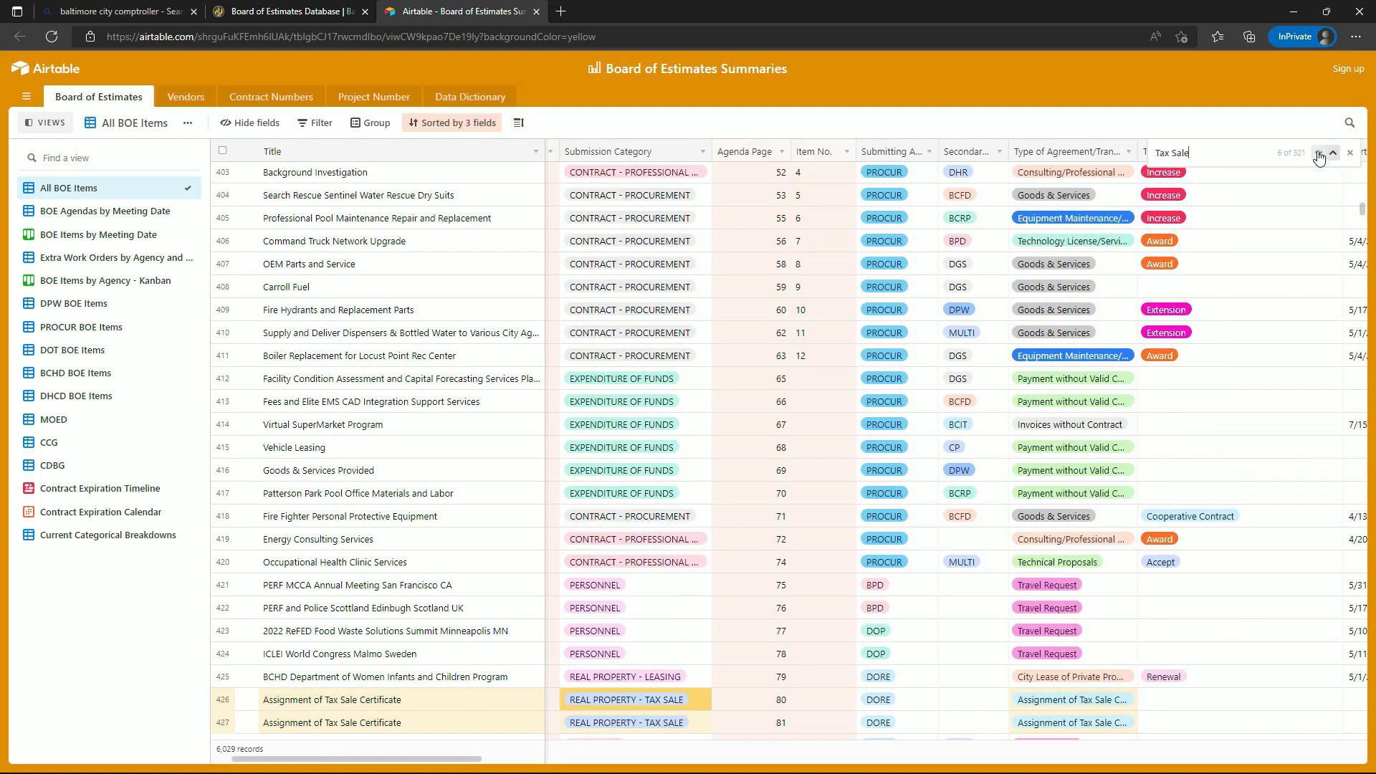
pyautogui.click(1317, 153)
pyautogui.click(1318, 152)
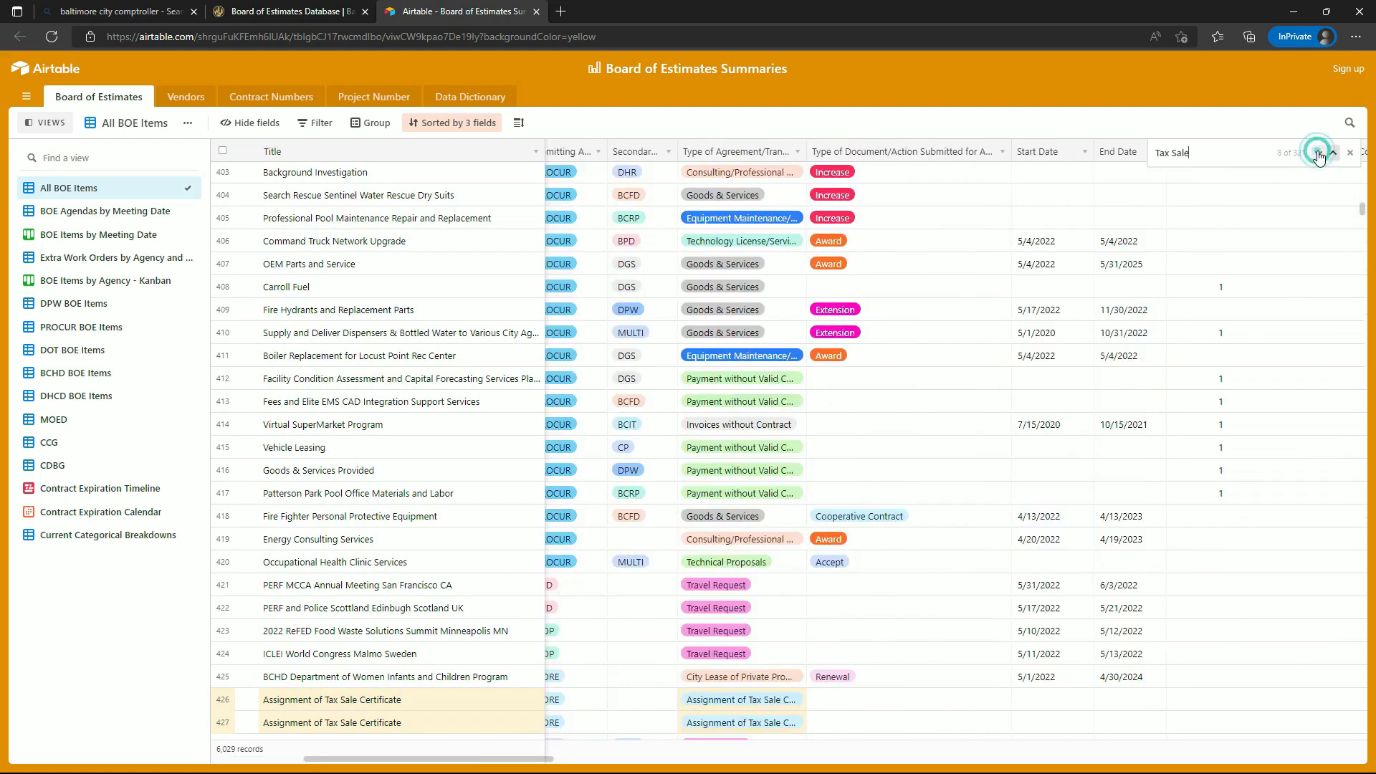
# Advance two more matches of the "Tax Sale" search in the All BOE Items table
pyautogui.click(1318, 153)
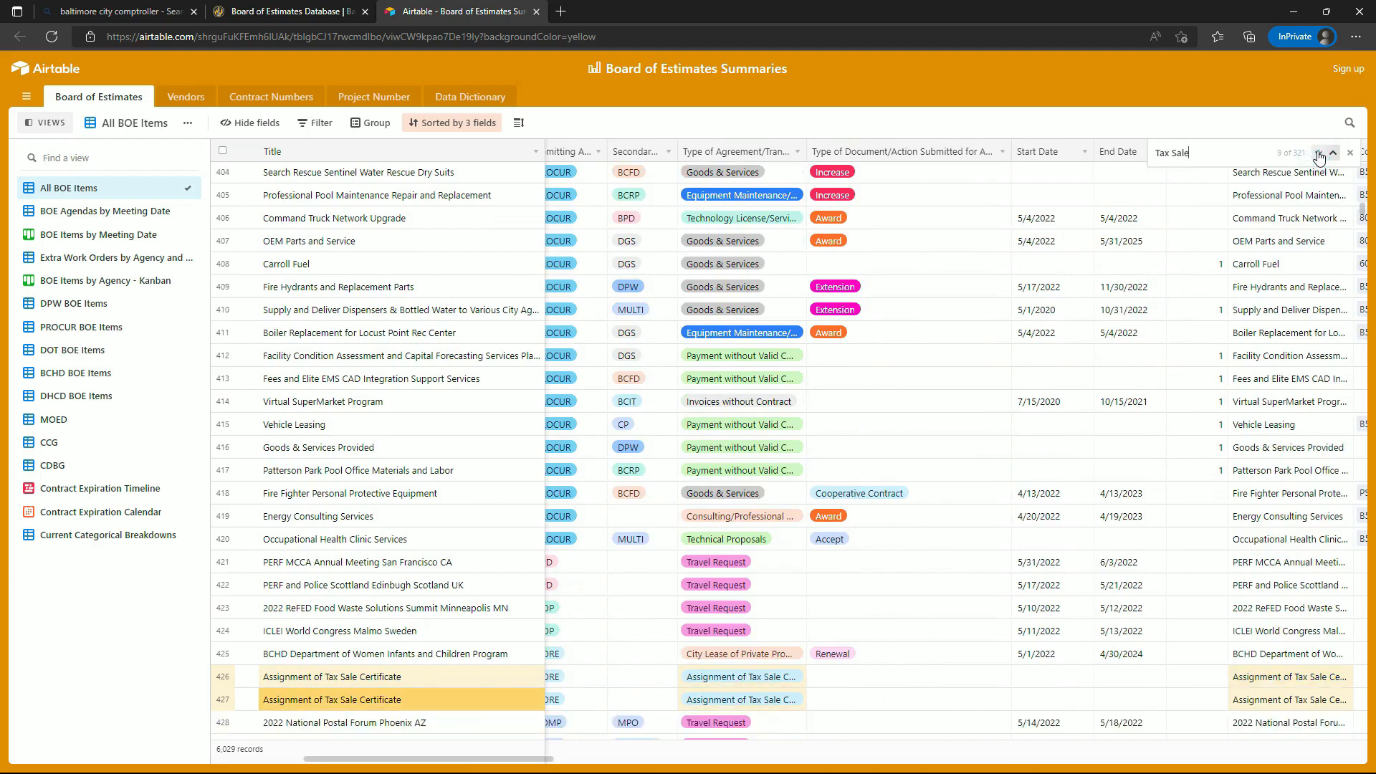
pyautogui.click(1318, 152)
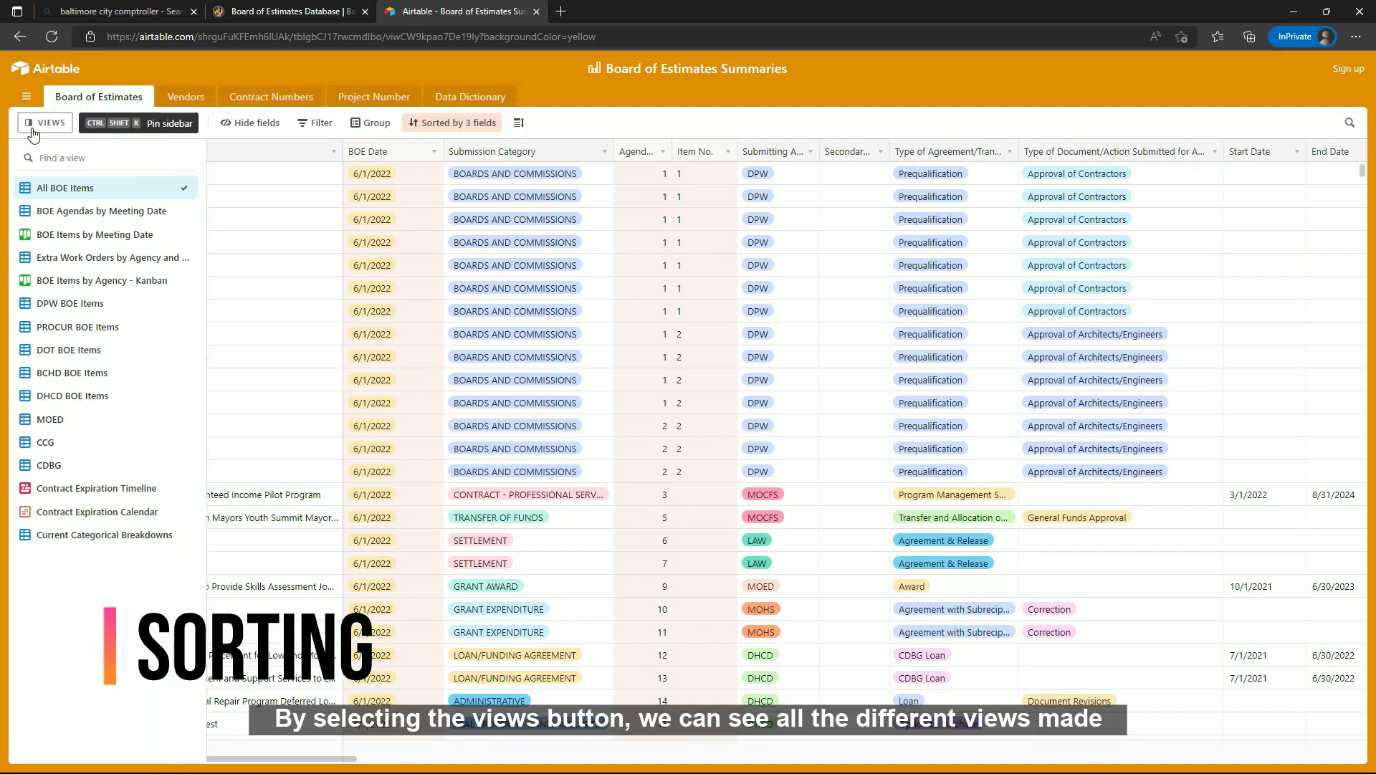
# Show the list of views and open BOE Agendas by Meeting Date, Extra Work Orders by Agency and Contract #, and DPW BOE Items in turn
pyautogui.click(31, 128)
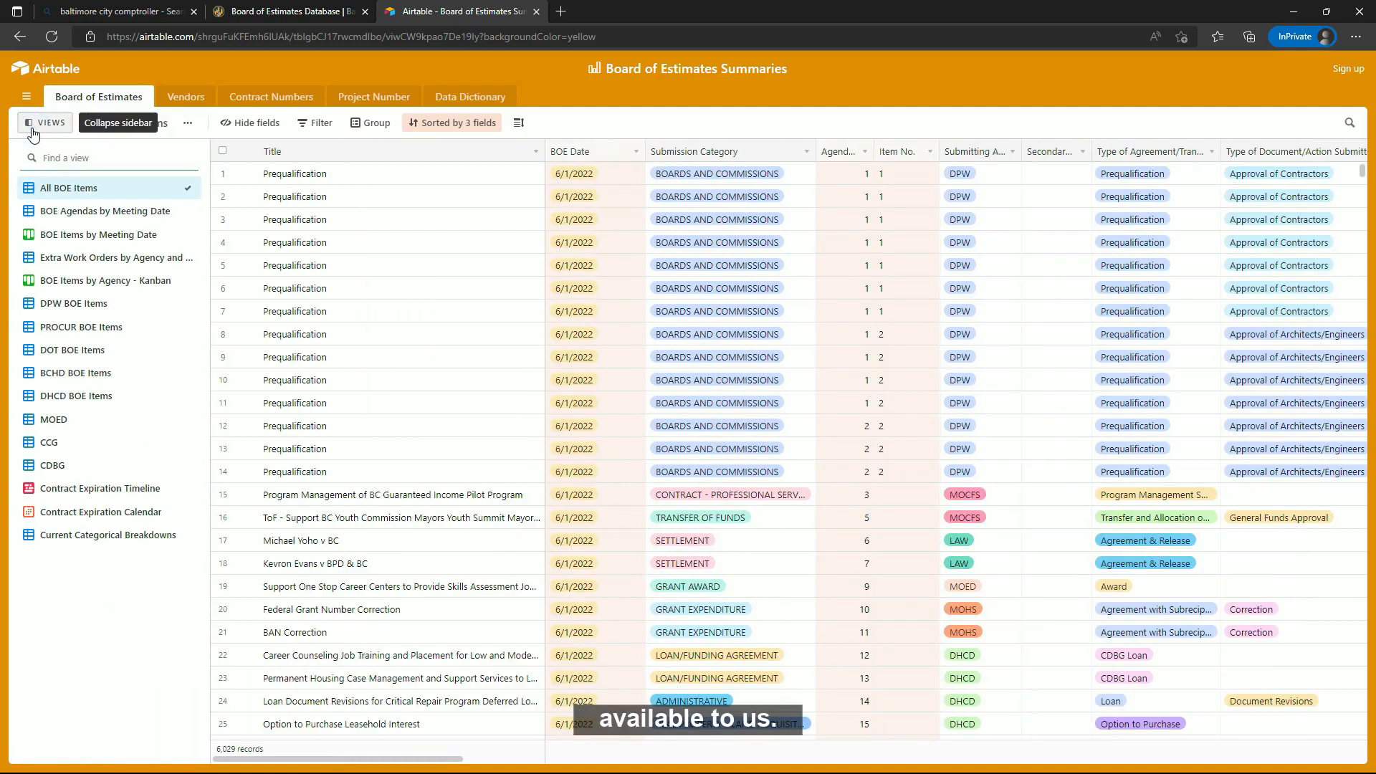
pyautogui.click(26, 126)
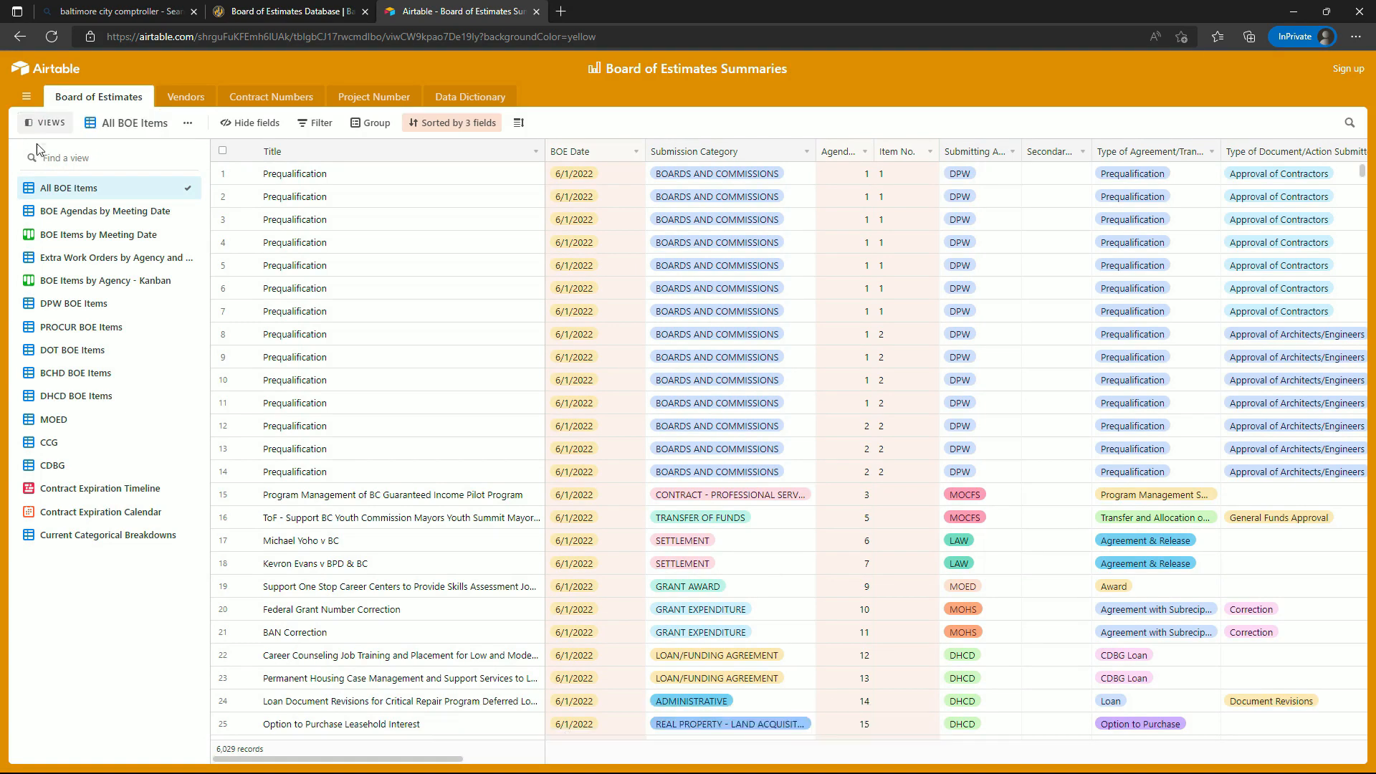
pyautogui.click(50, 217)
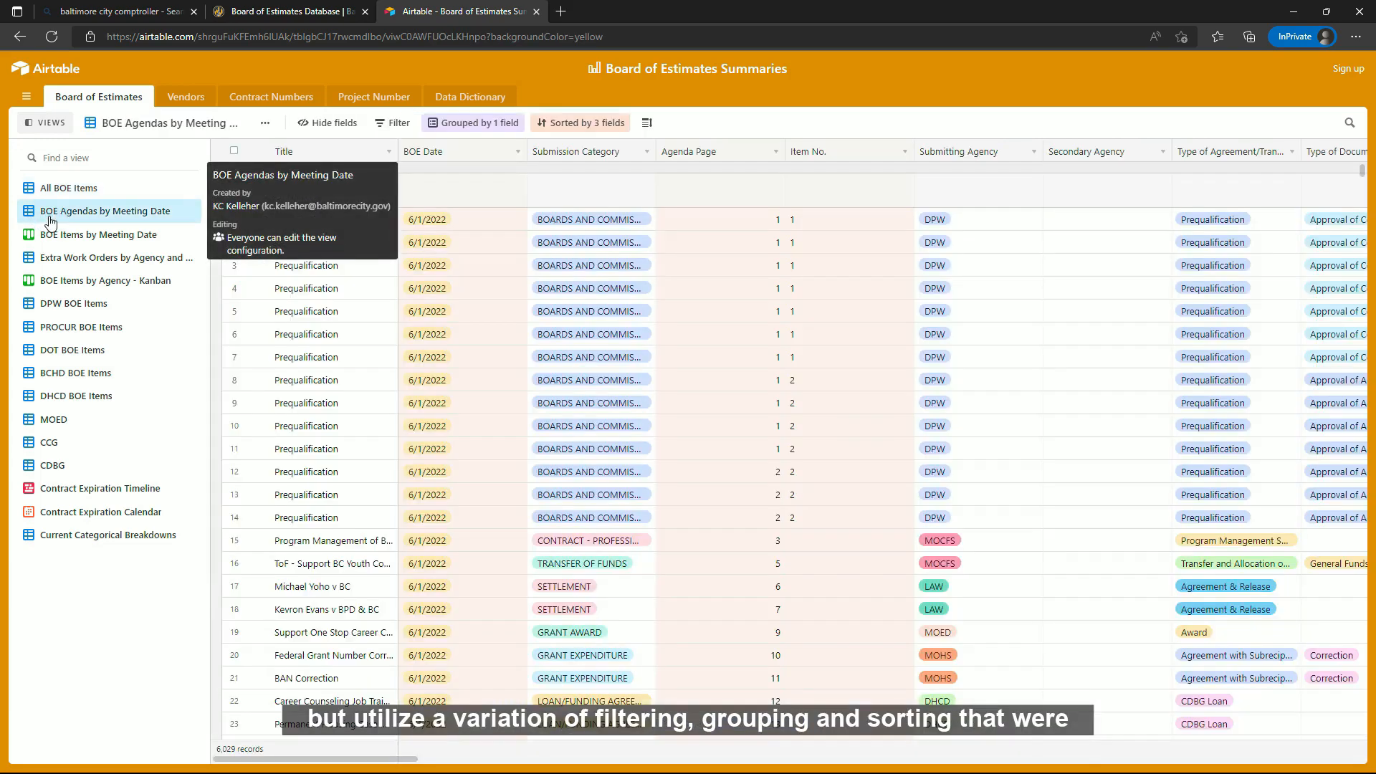
pyautogui.click(68, 265)
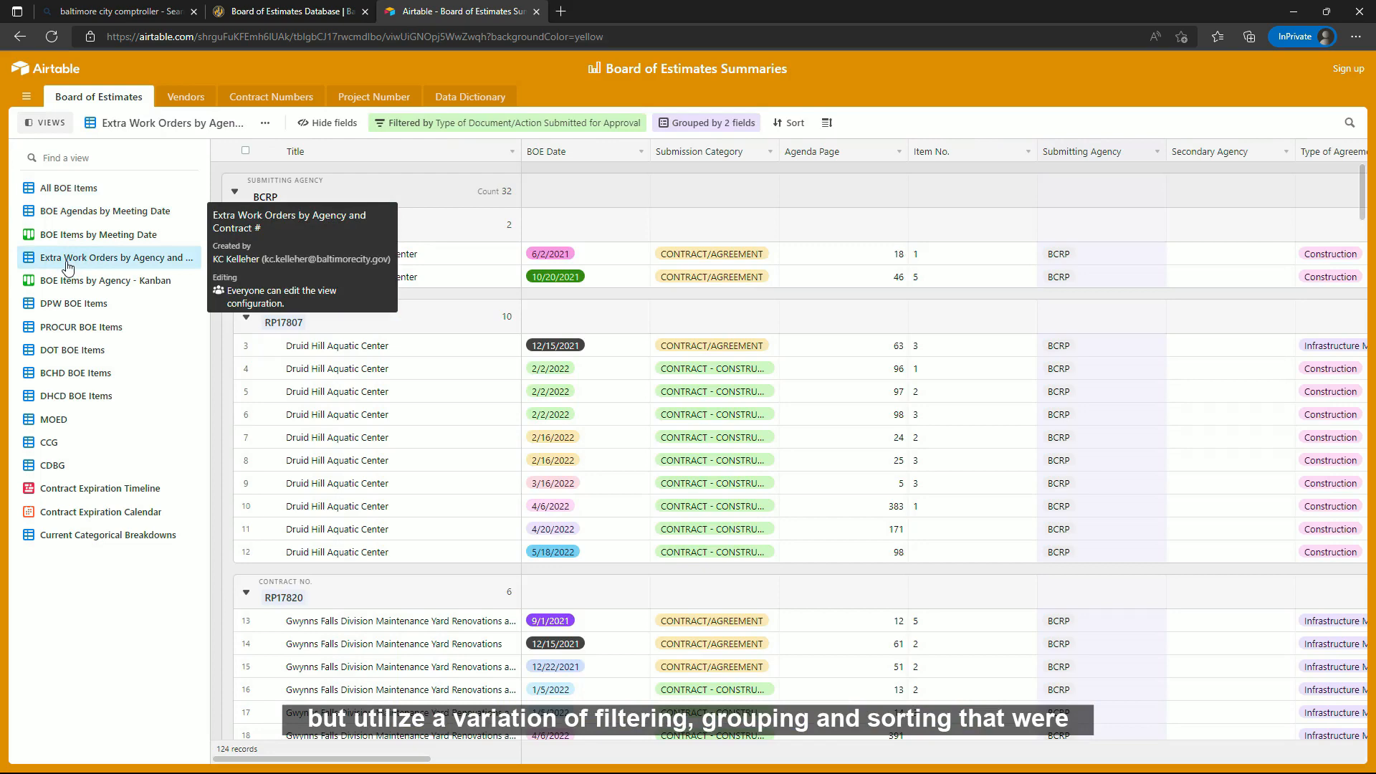
pyautogui.click(72, 308)
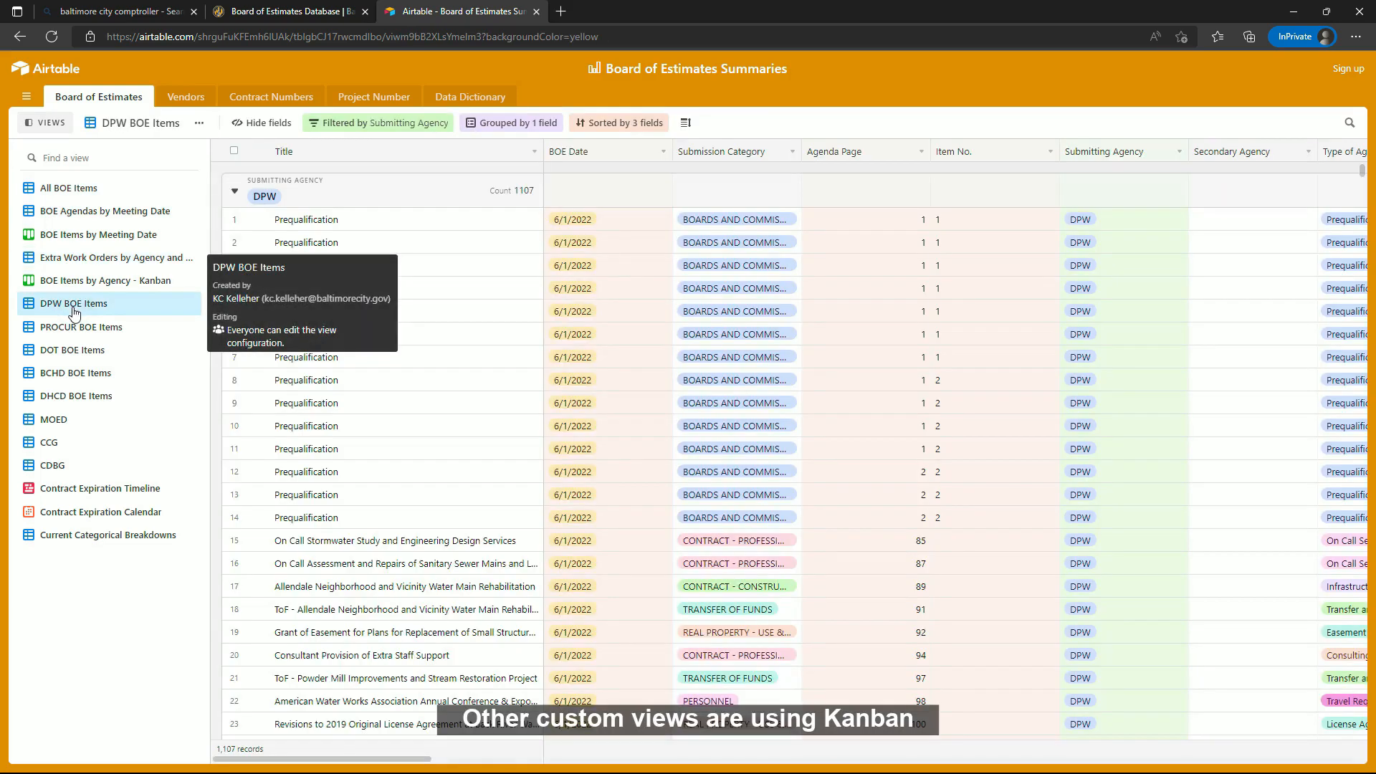
# View the BOE Items Kanban boards by meeting date and by agency, and the Contract Expiration Timeline and Calendar
pyautogui.click(95, 235)
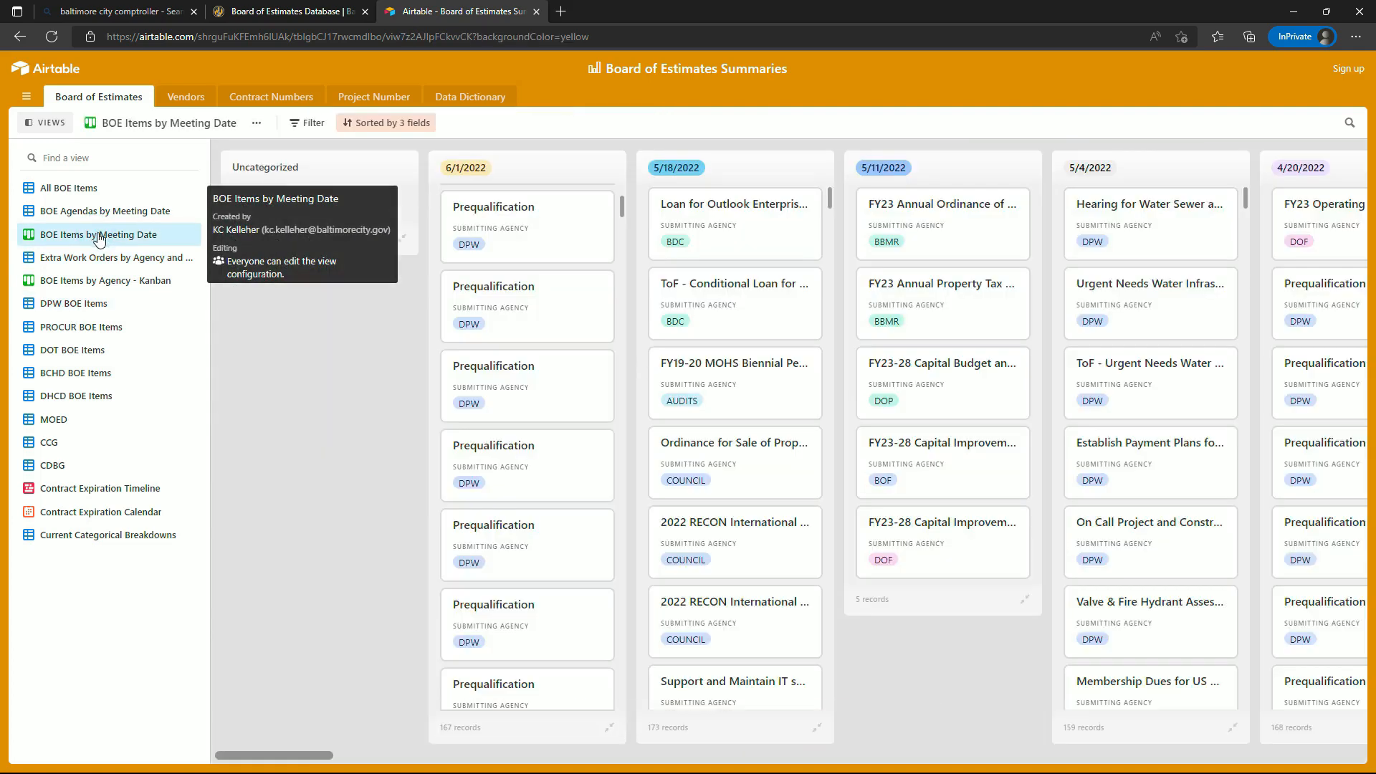
pyautogui.click(112, 281)
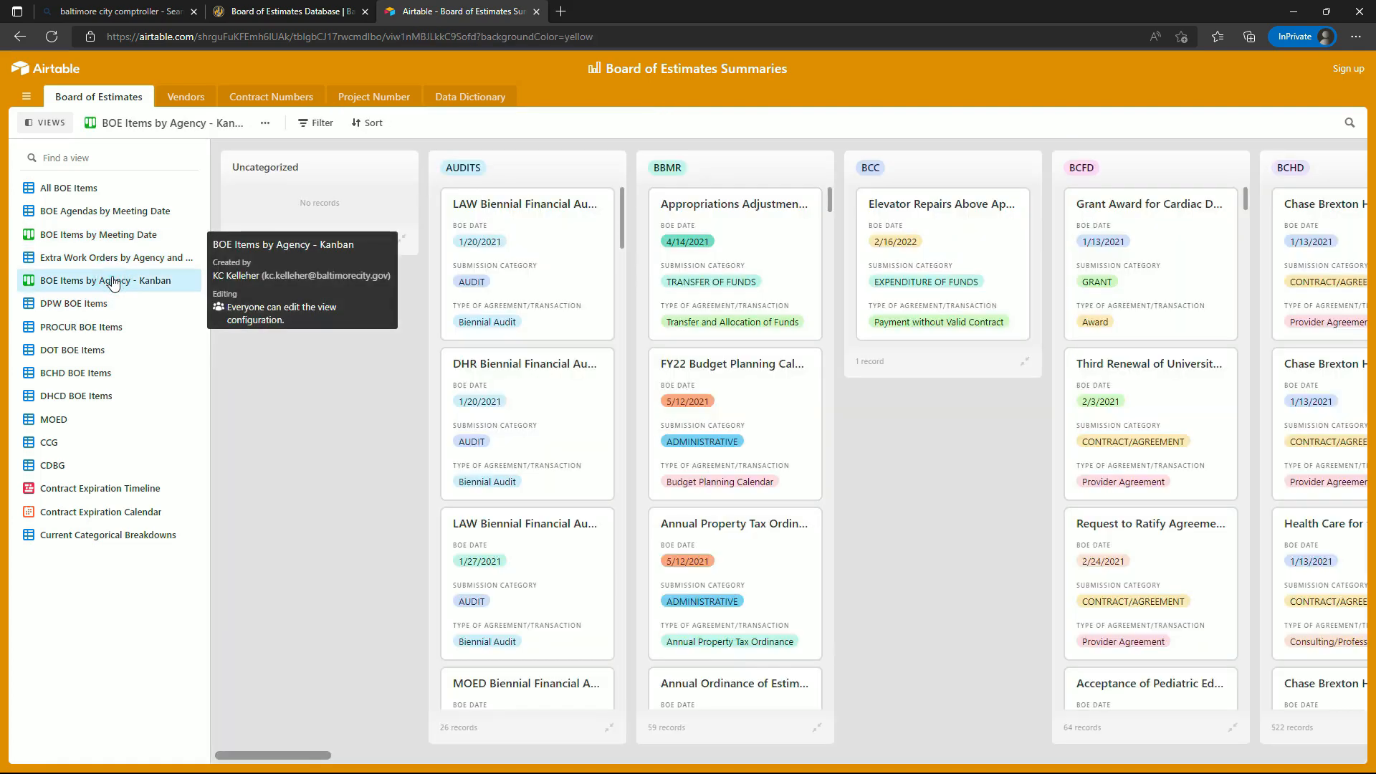
pyautogui.click(122, 488)
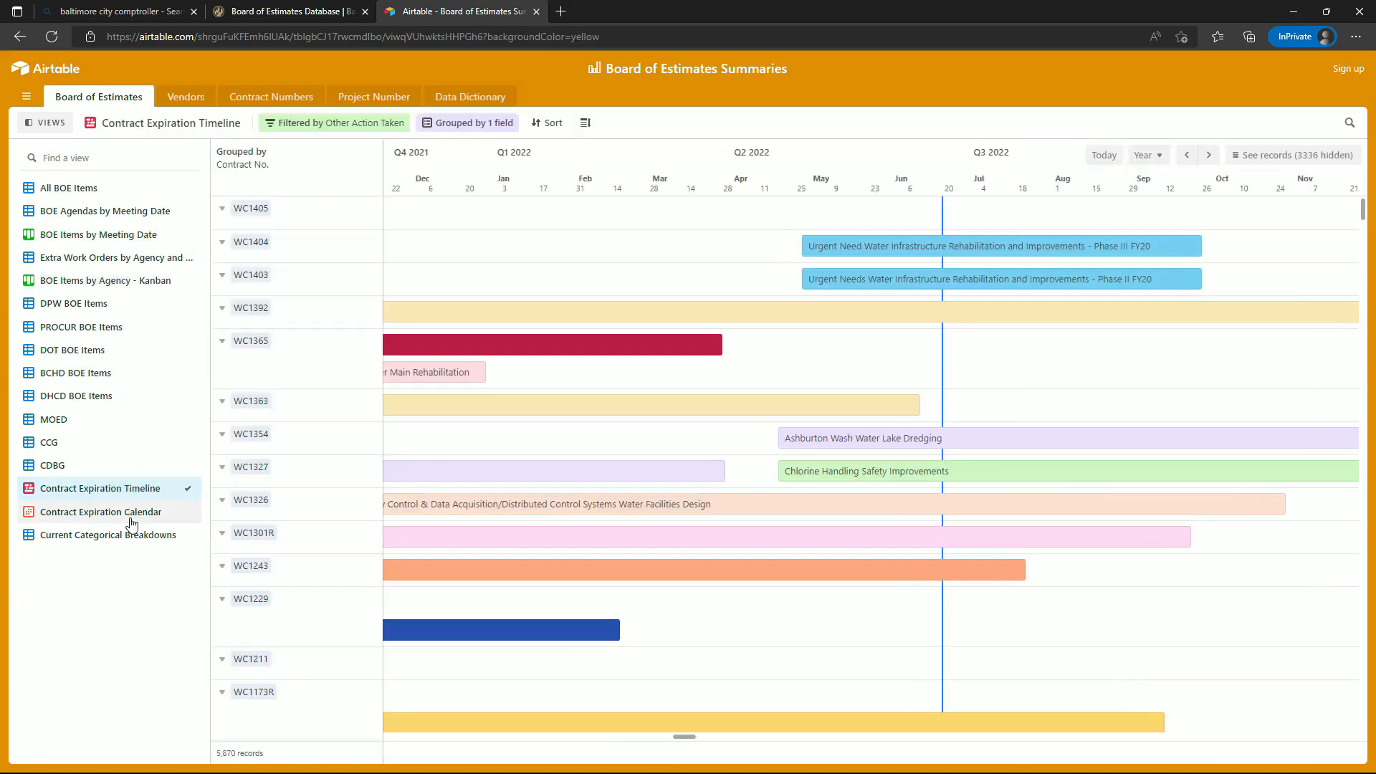
pyautogui.click(126, 511)
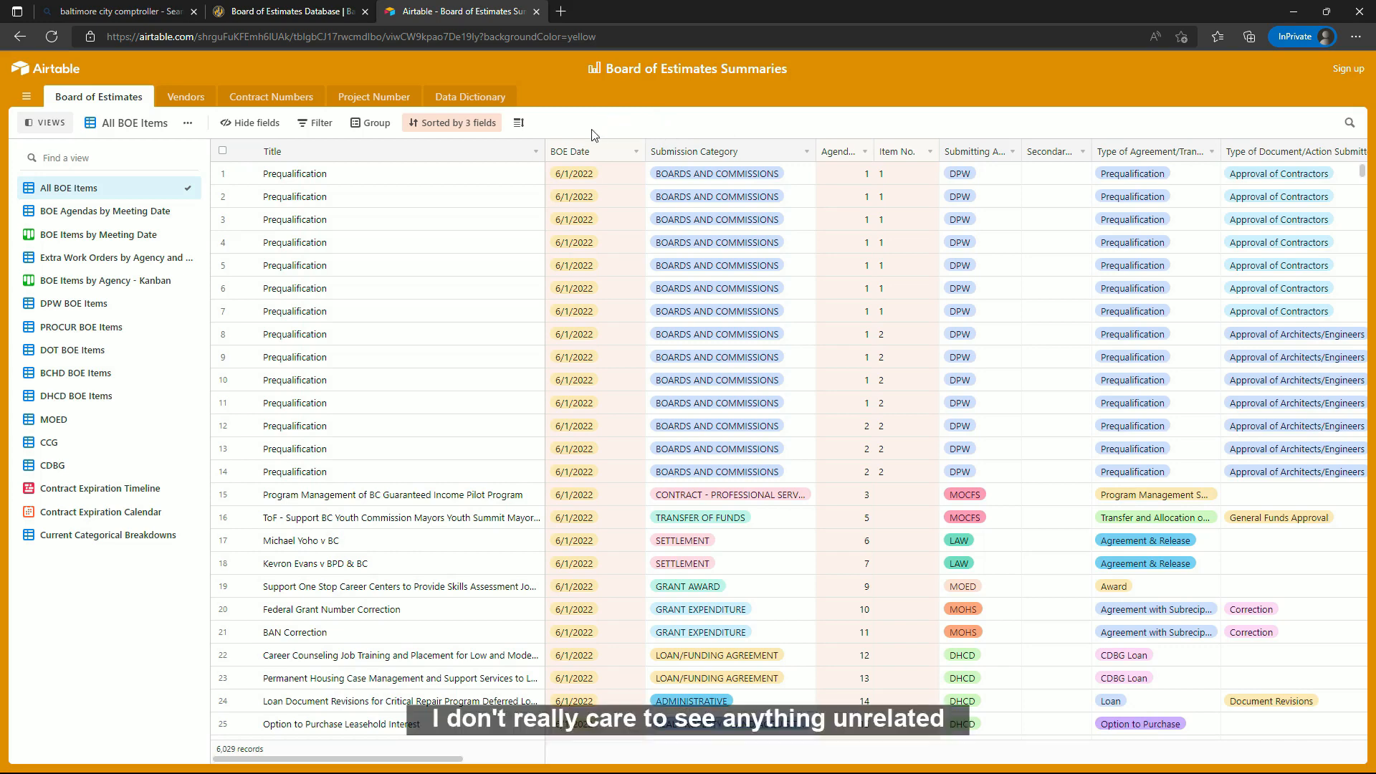
# Filter the All BOE Items view to records whose Title contains "ARPA"
pyautogui.click(321, 126)
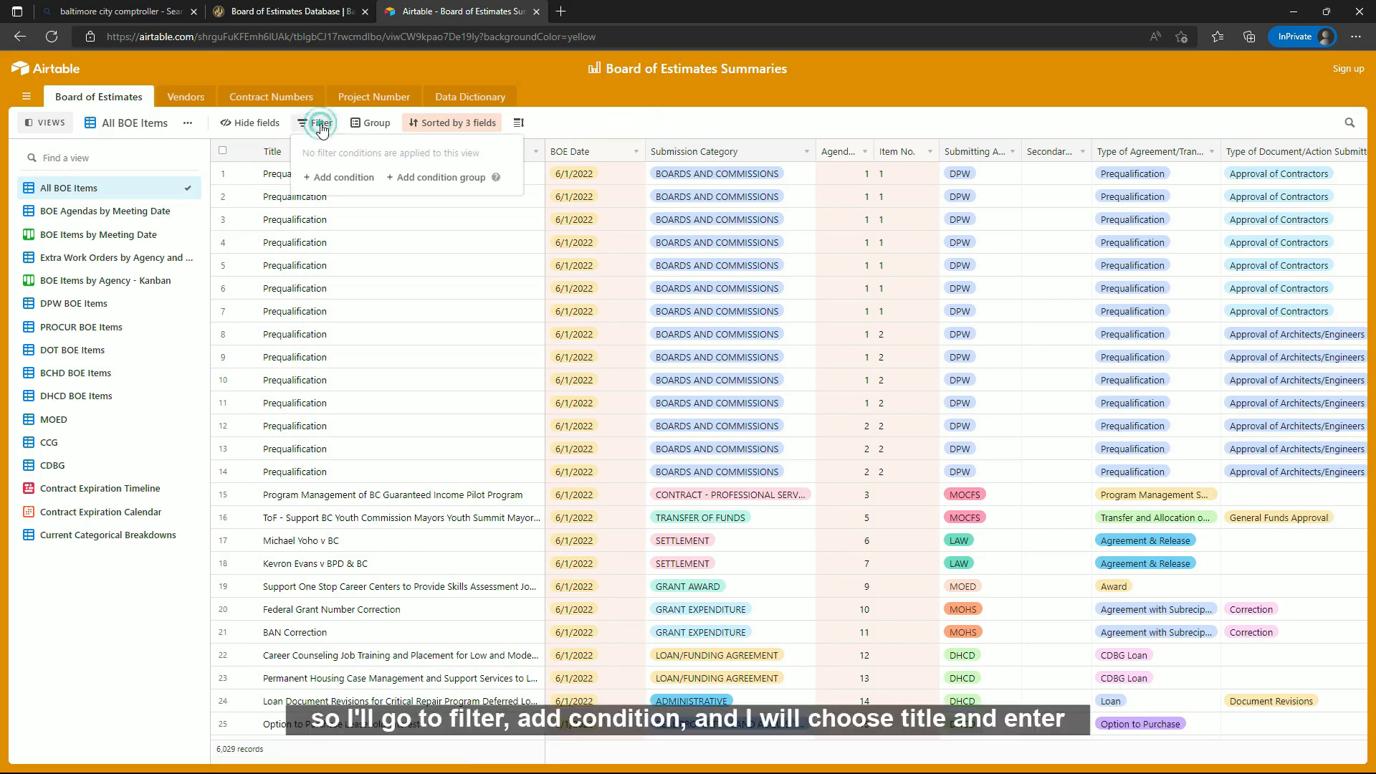
pyautogui.click(342, 179)
pyautogui.click(370, 177)
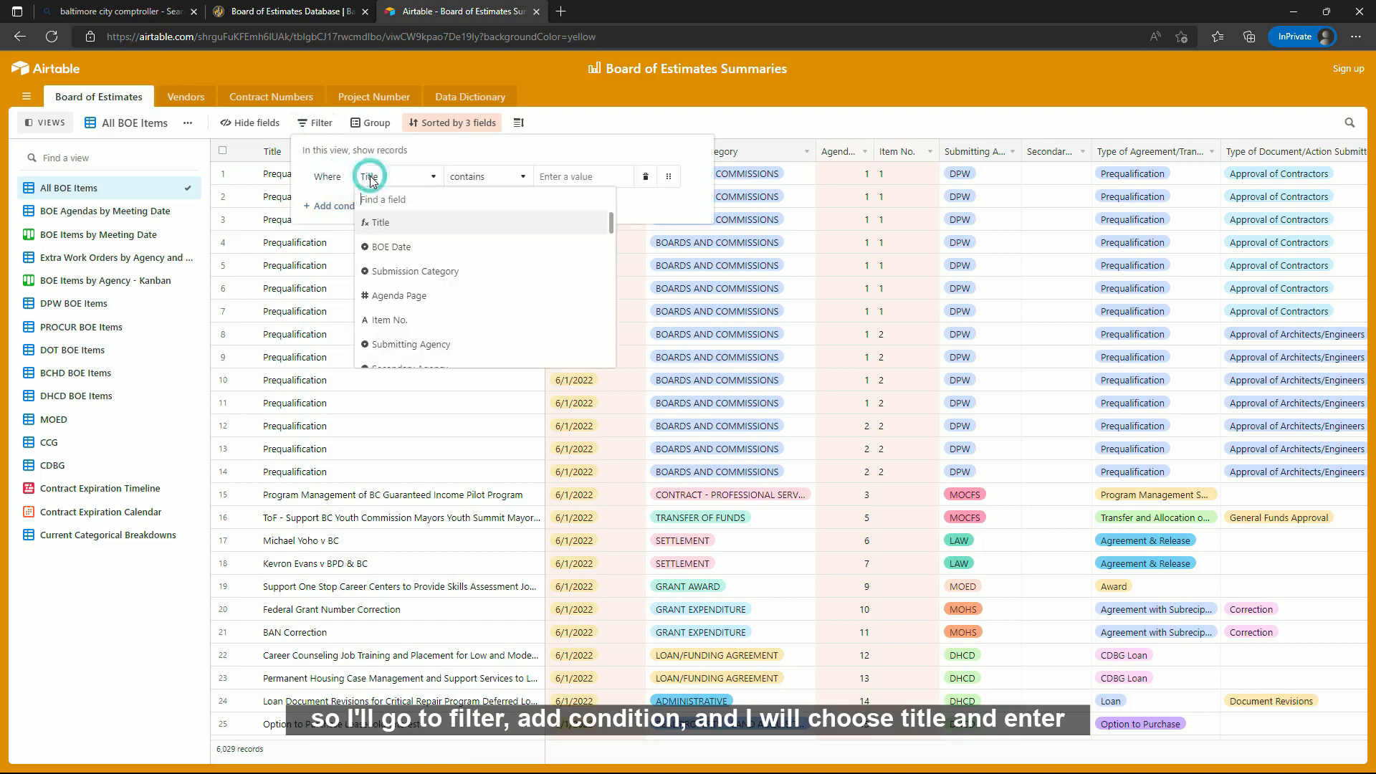
pyautogui.click(397, 224)
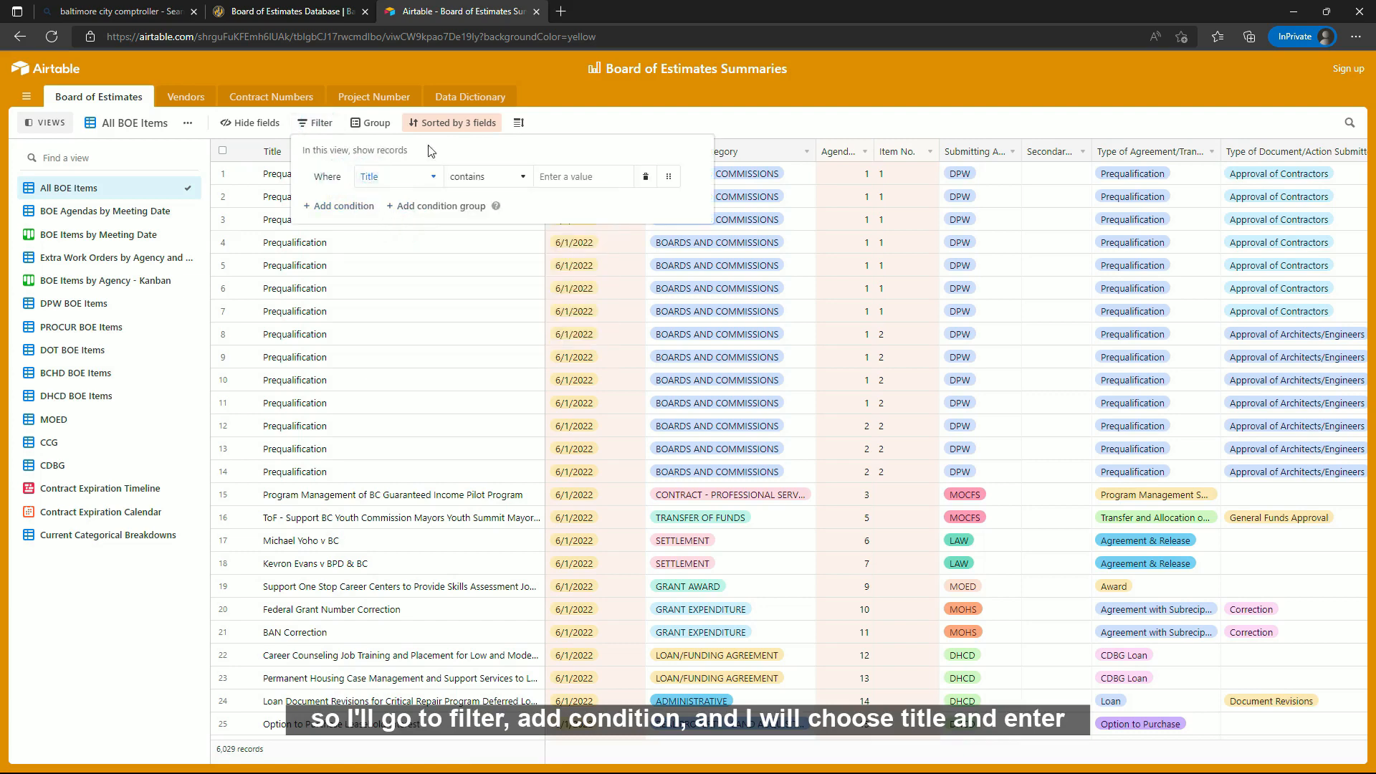
pyautogui.click(578, 178)
pyautogui.write('AS')
pyautogui.press('BackSpace')
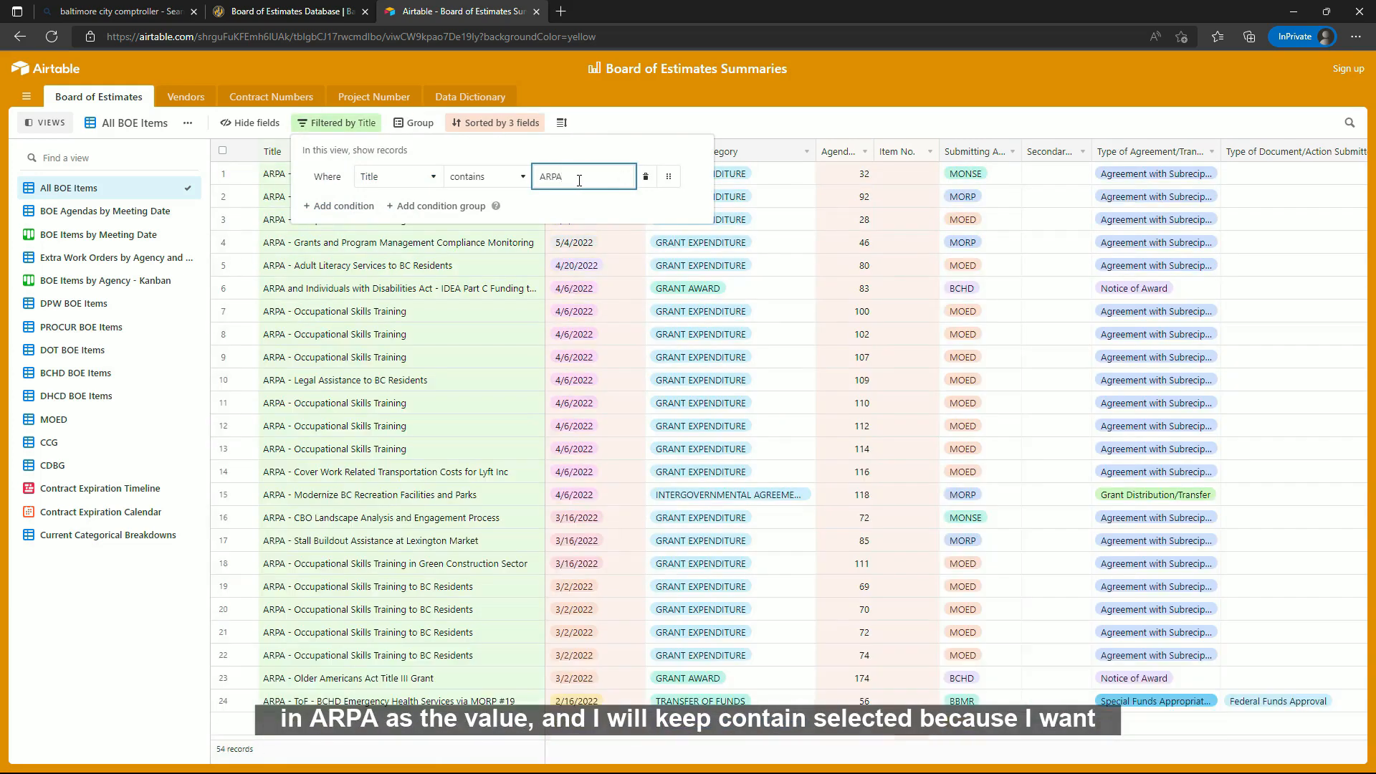
# Try the "is" operator on the ARPA title condition, restore "contains", and close the filter settings
pyautogui.click(499, 181)
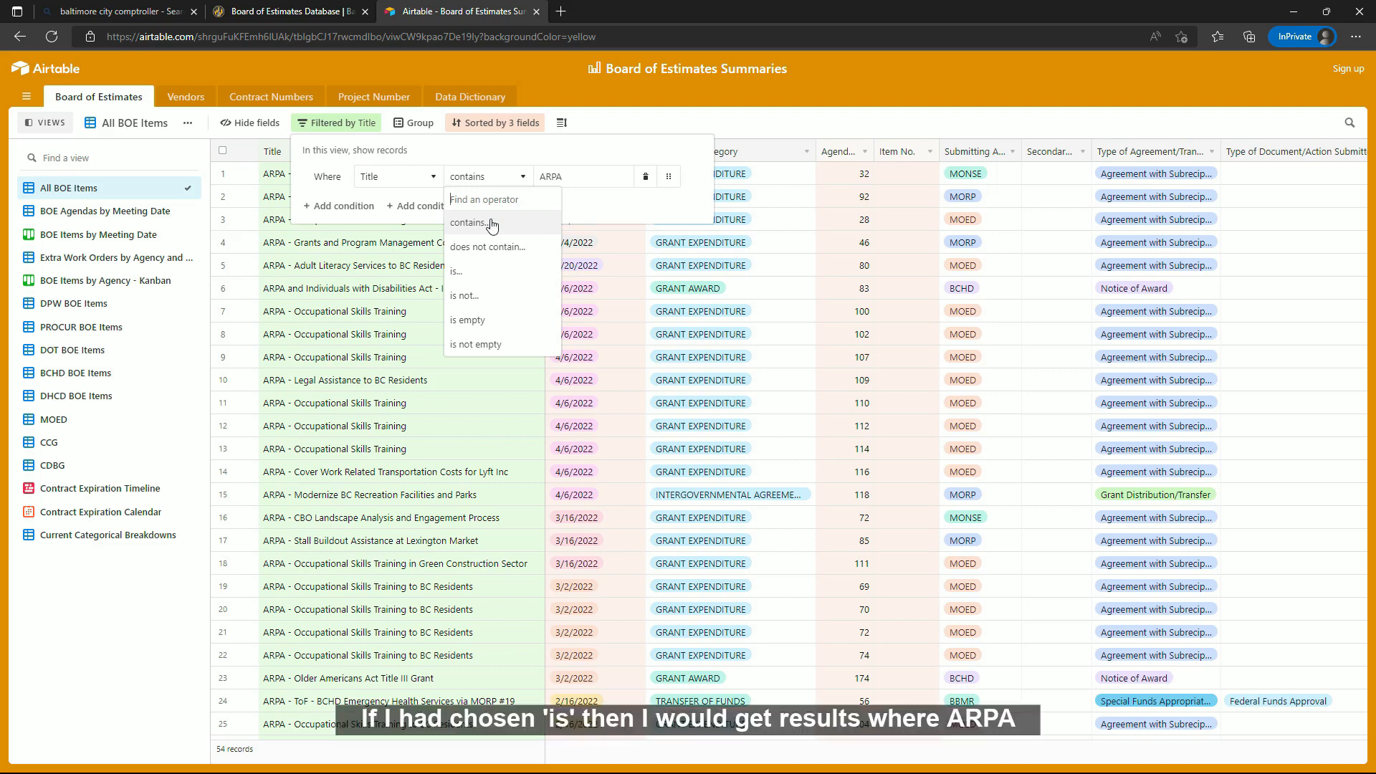
pyautogui.click(494, 278)
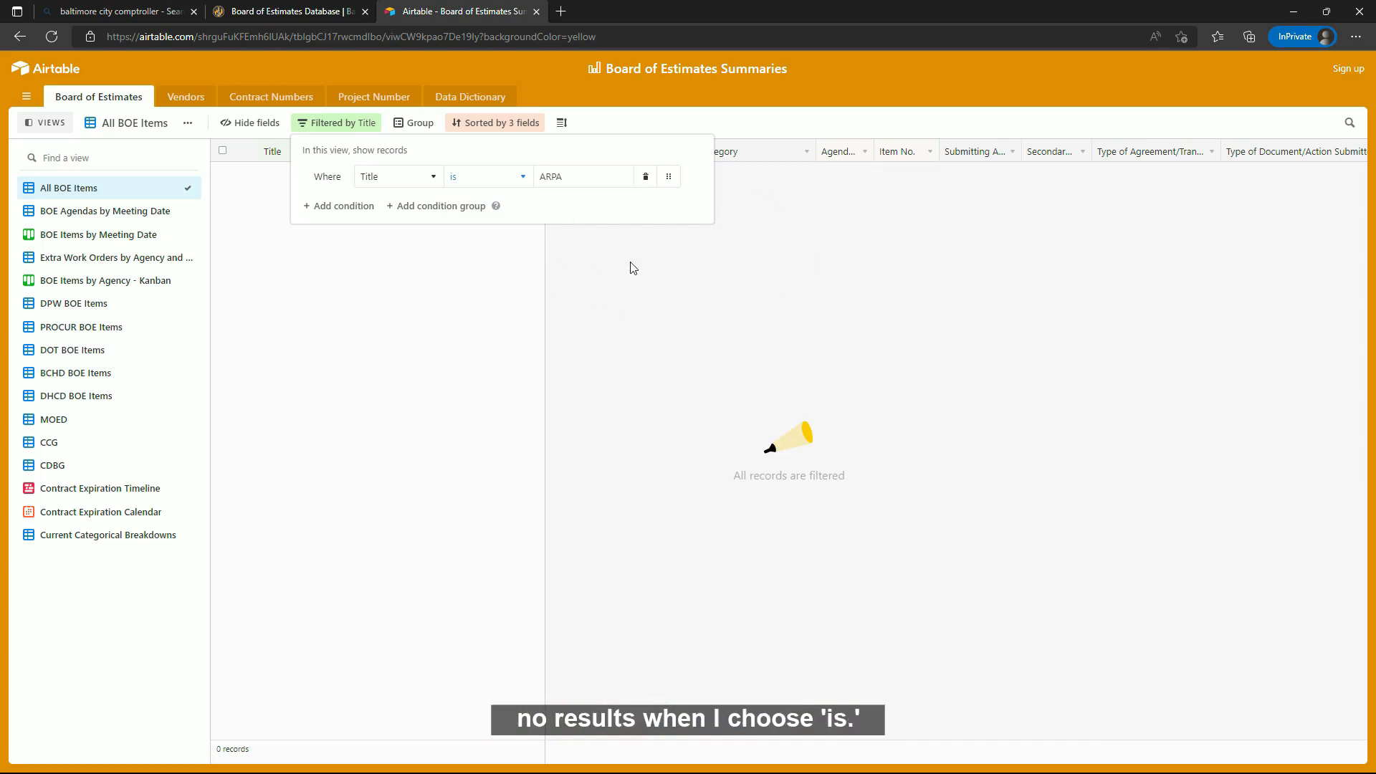
pyautogui.click(522, 177)
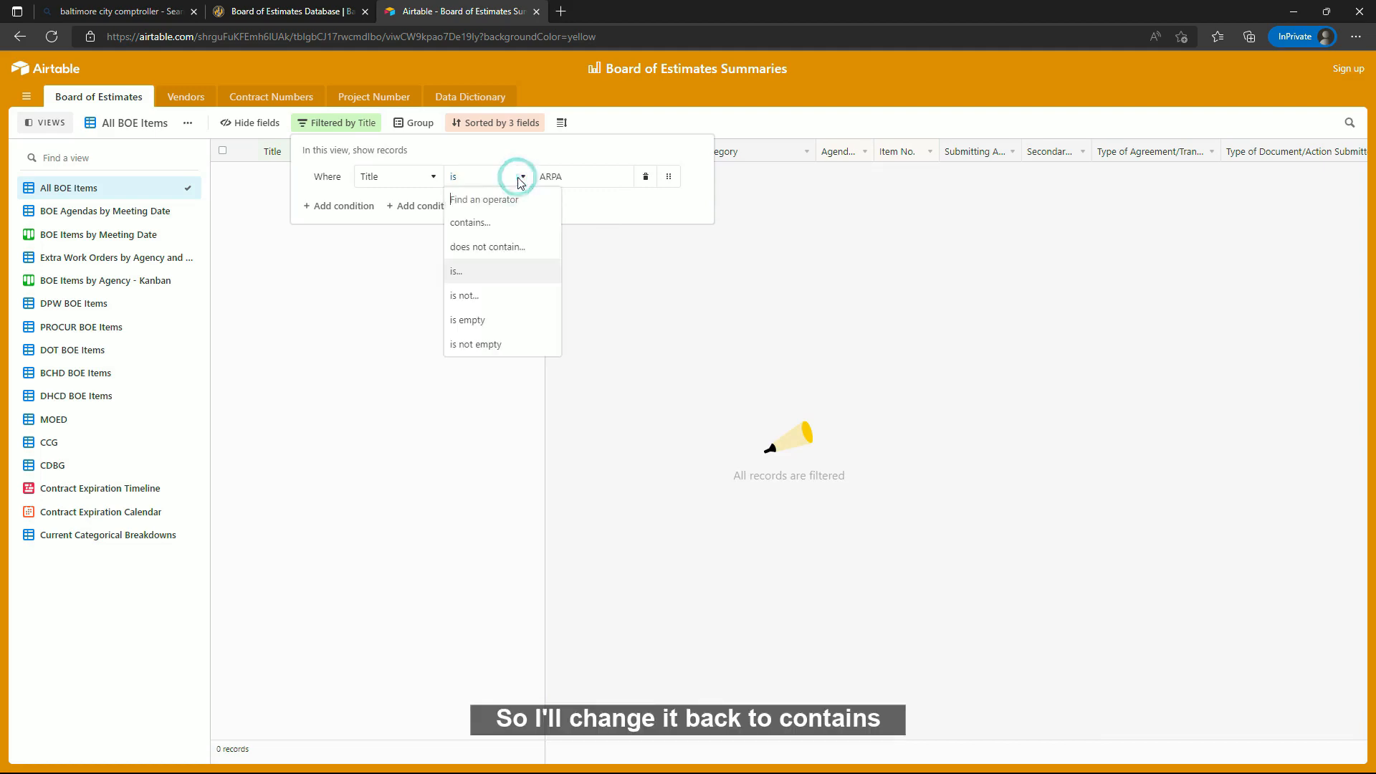
pyautogui.click(500, 224)
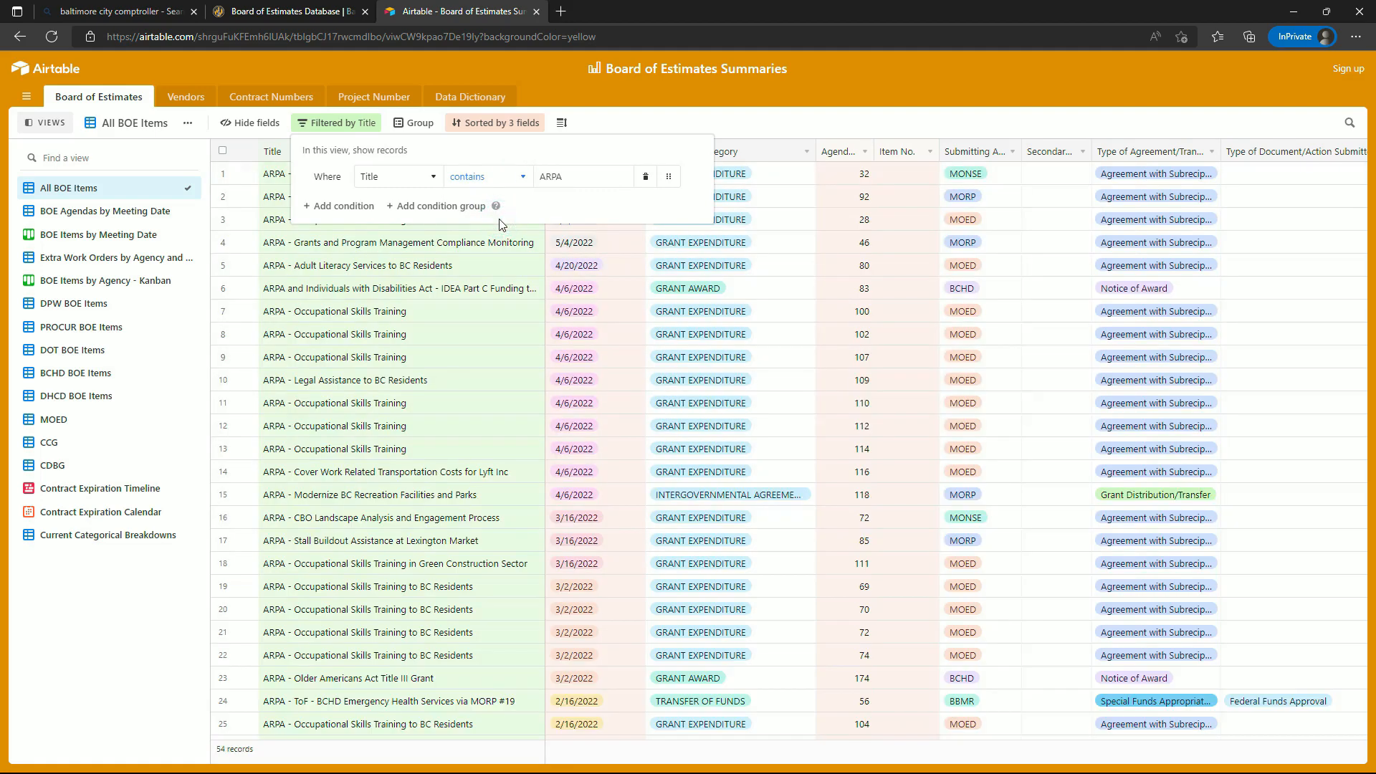
pyautogui.click(743, 119)
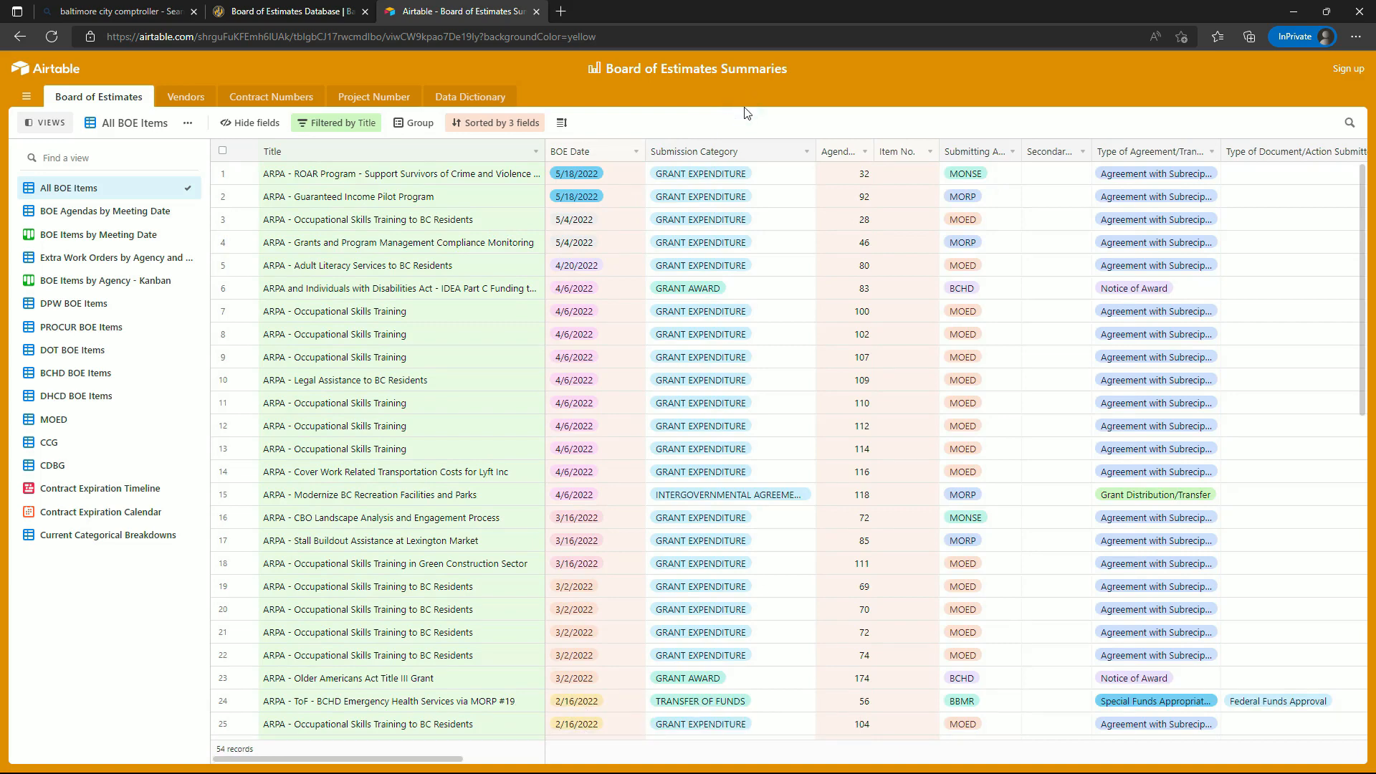
# Group the filtered ARPA records by Submitting Agency
pyautogui.click(423, 123)
pyautogui.click(447, 181)
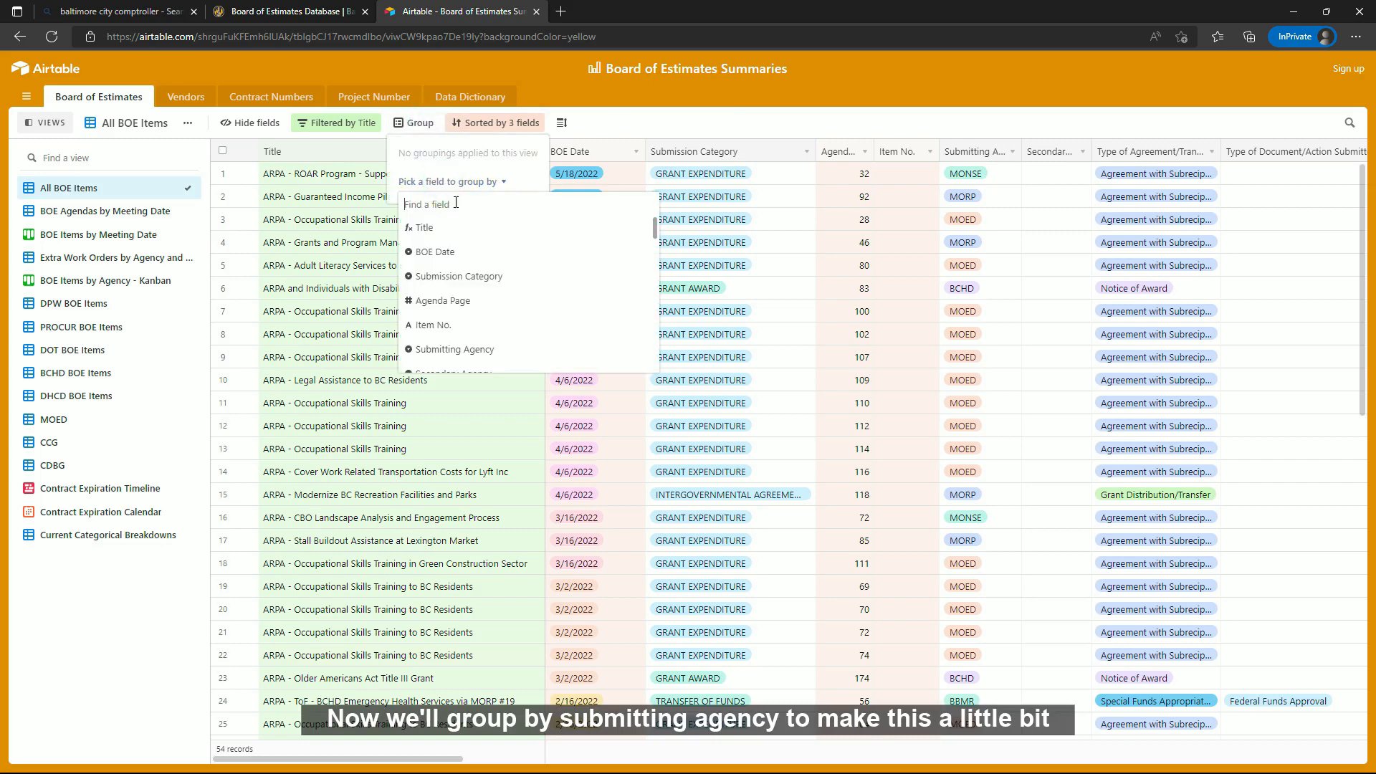
pyautogui.click(475, 350)
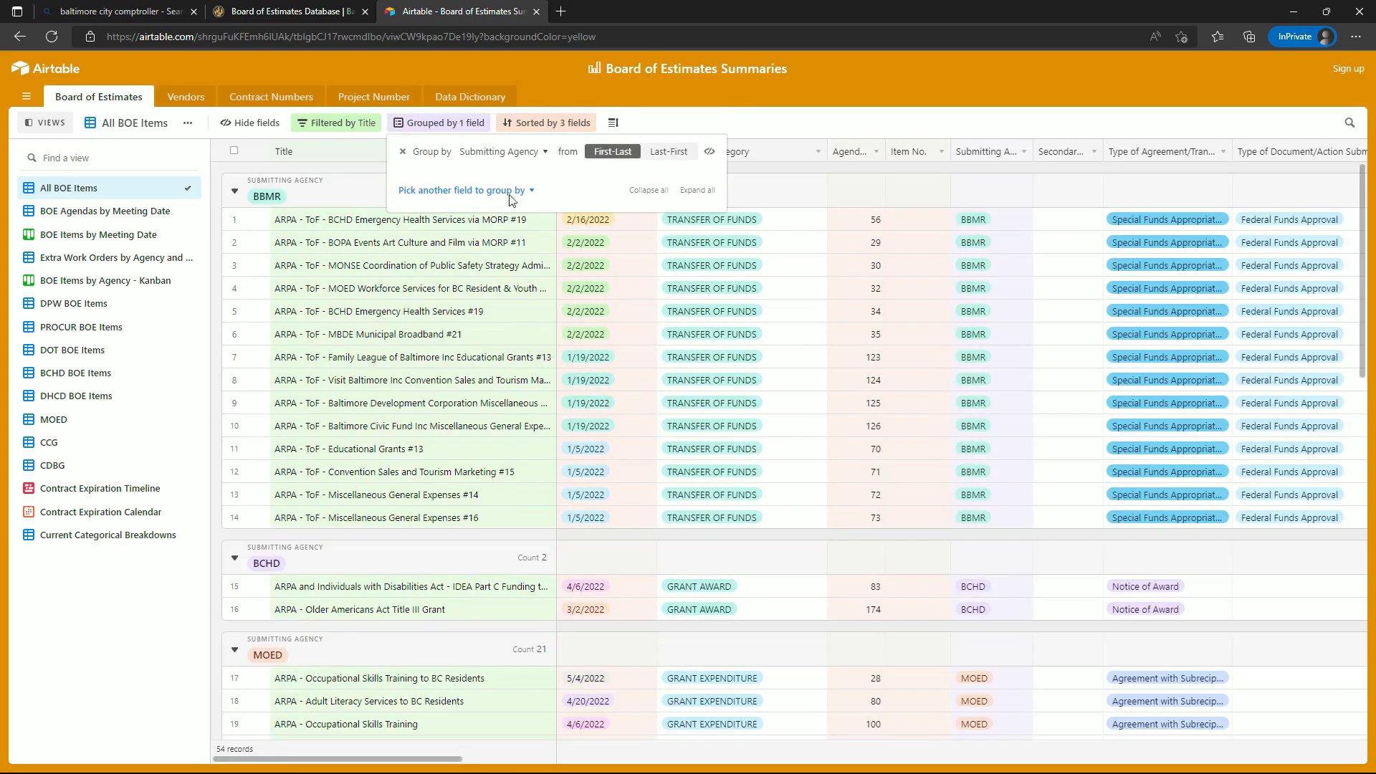
pyautogui.click(785, 120)
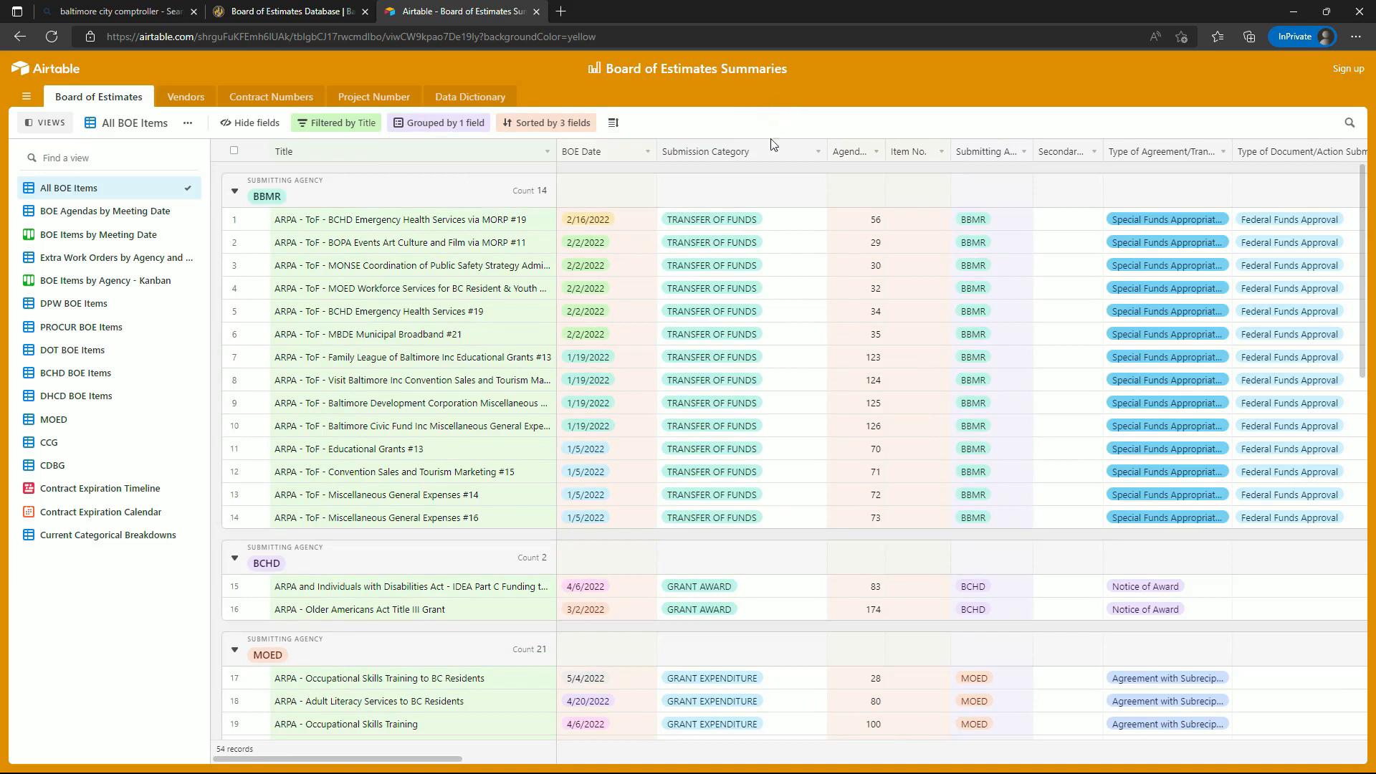
# Check the Other Action Taken column and add a second filter condition, joined with "and", on that field
pyautogui.moveTo(442, 757); pyautogui.dragTo(1347, 769)
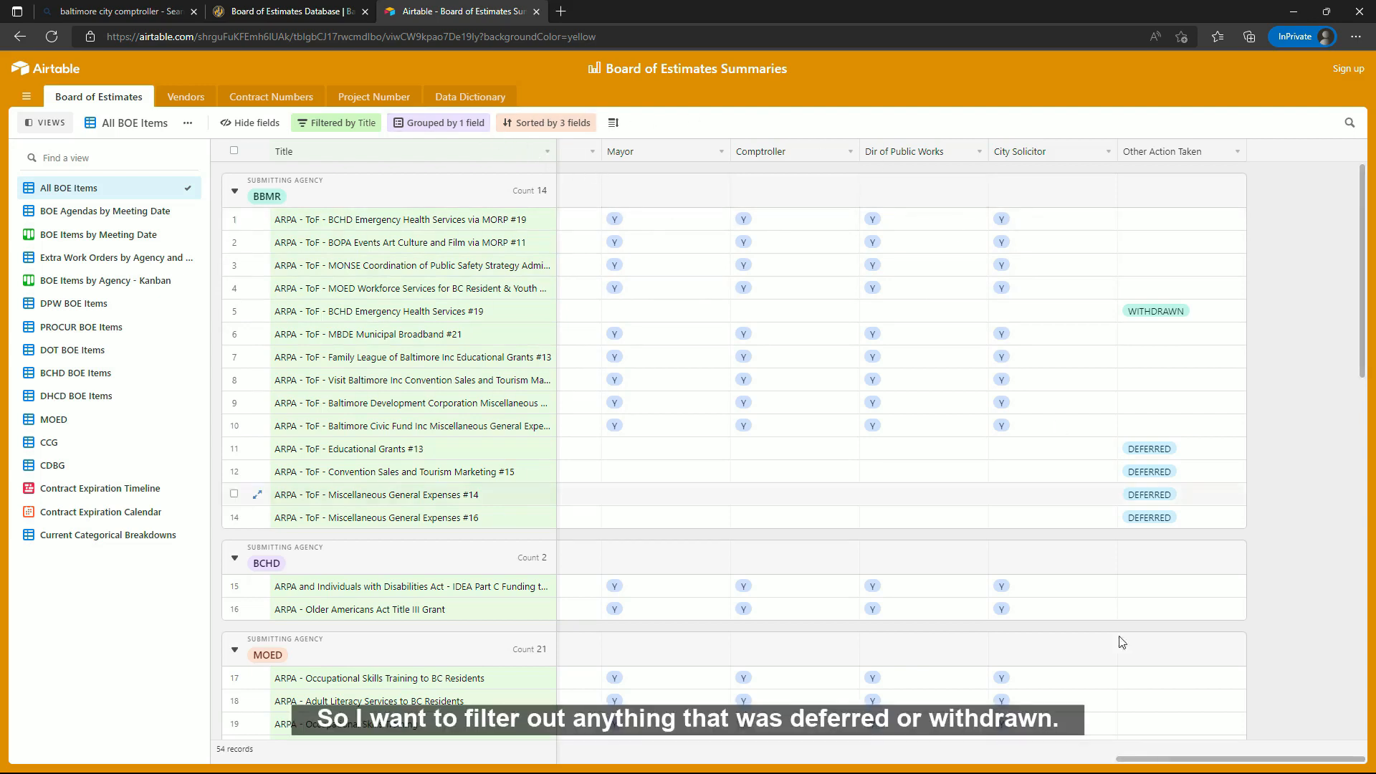
pyautogui.moveTo(1179, 762); pyautogui.dragTo(260, 753)
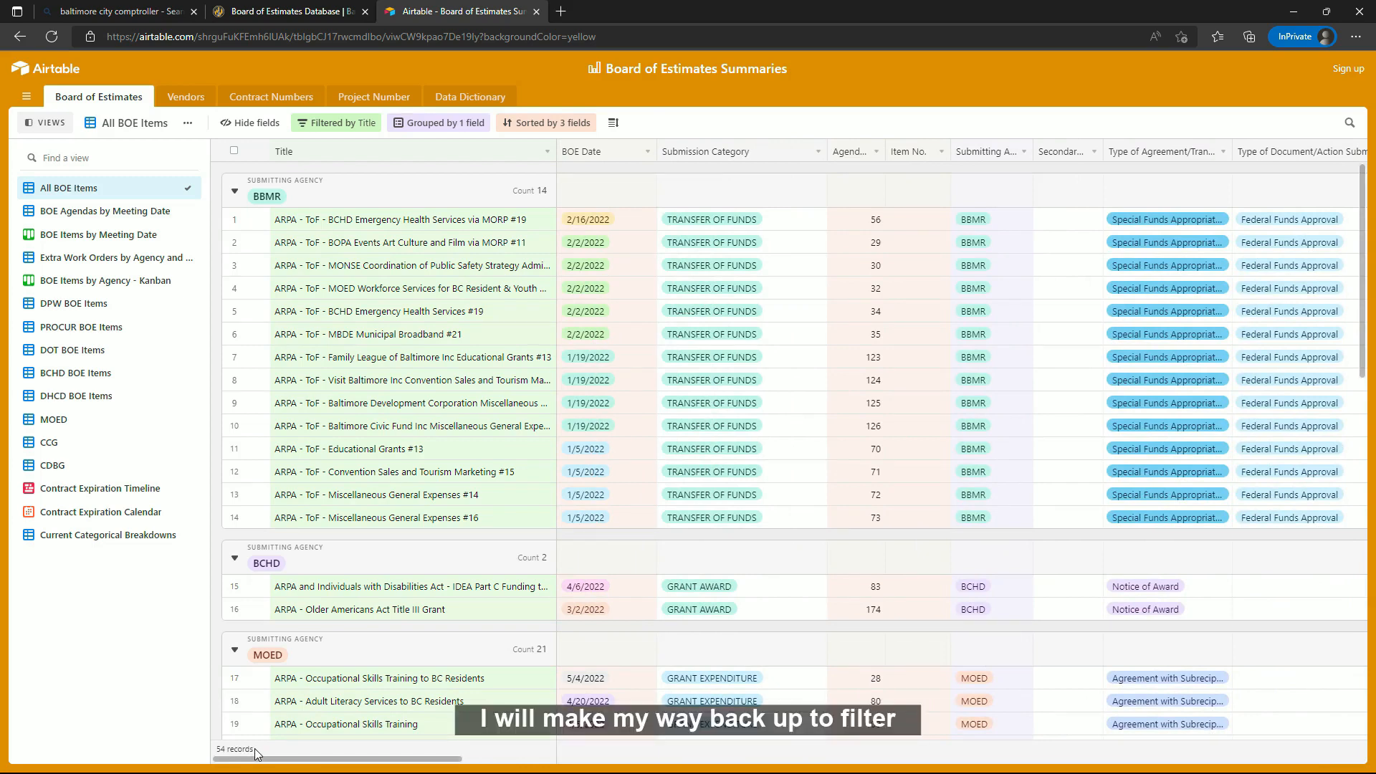
pyautogui.click(365, 131)
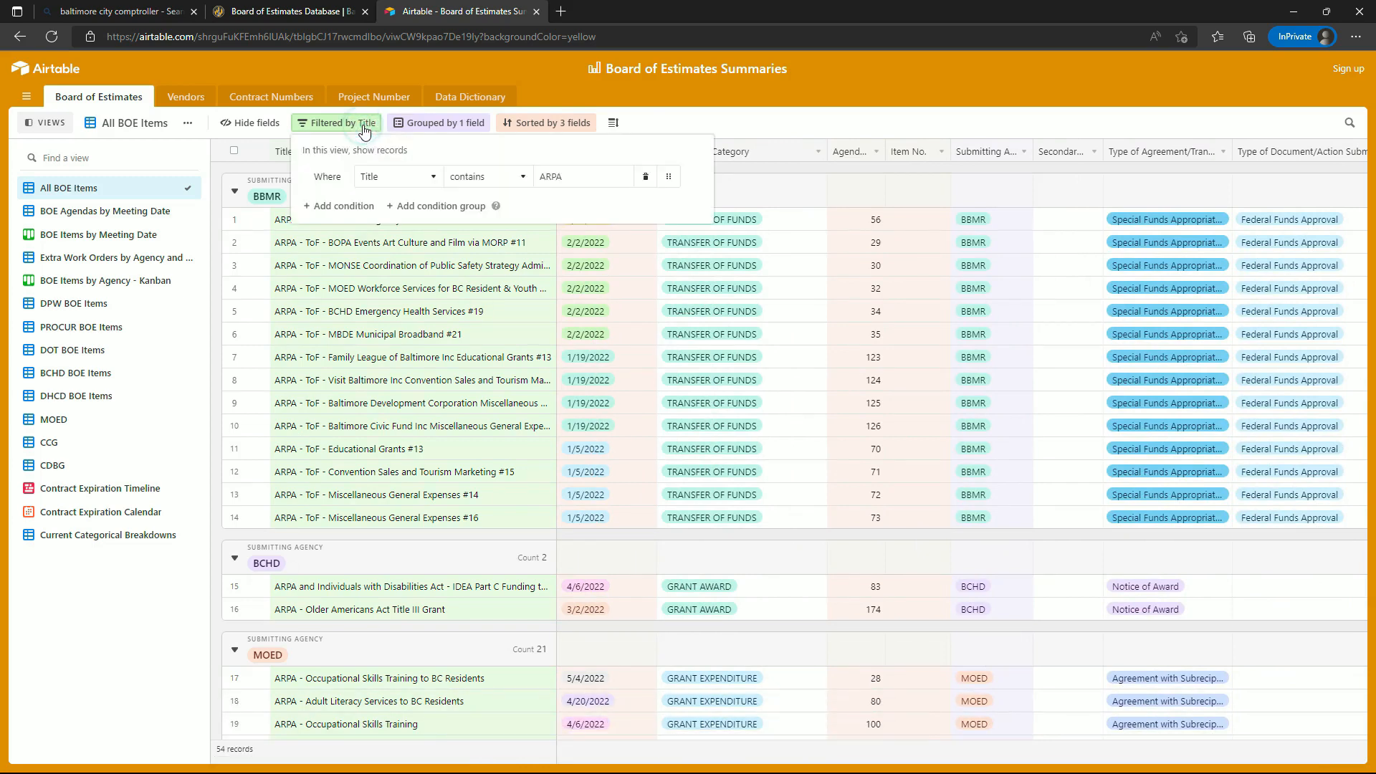
pyautogui.click(340, 207)
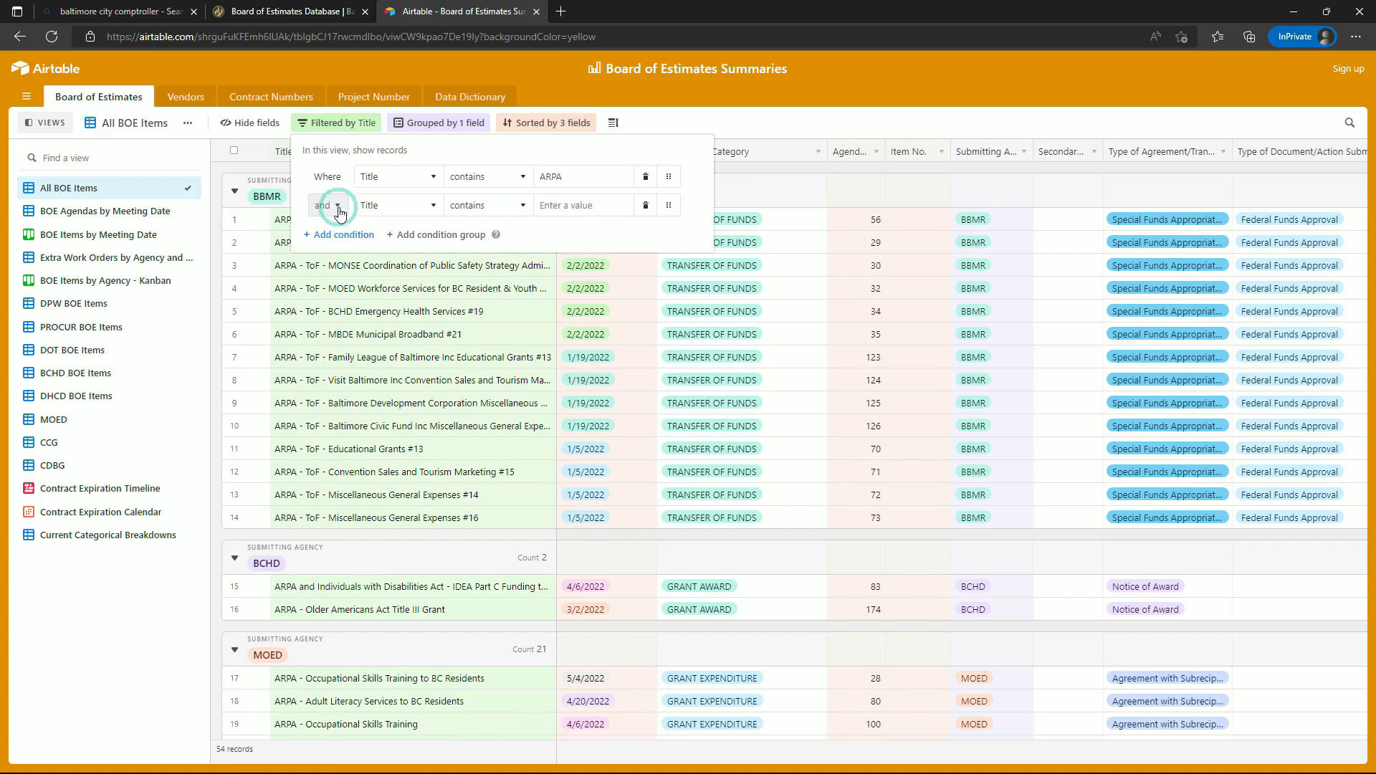
pyautogui.click(335, 213)
pyautogui.click(412, 207)
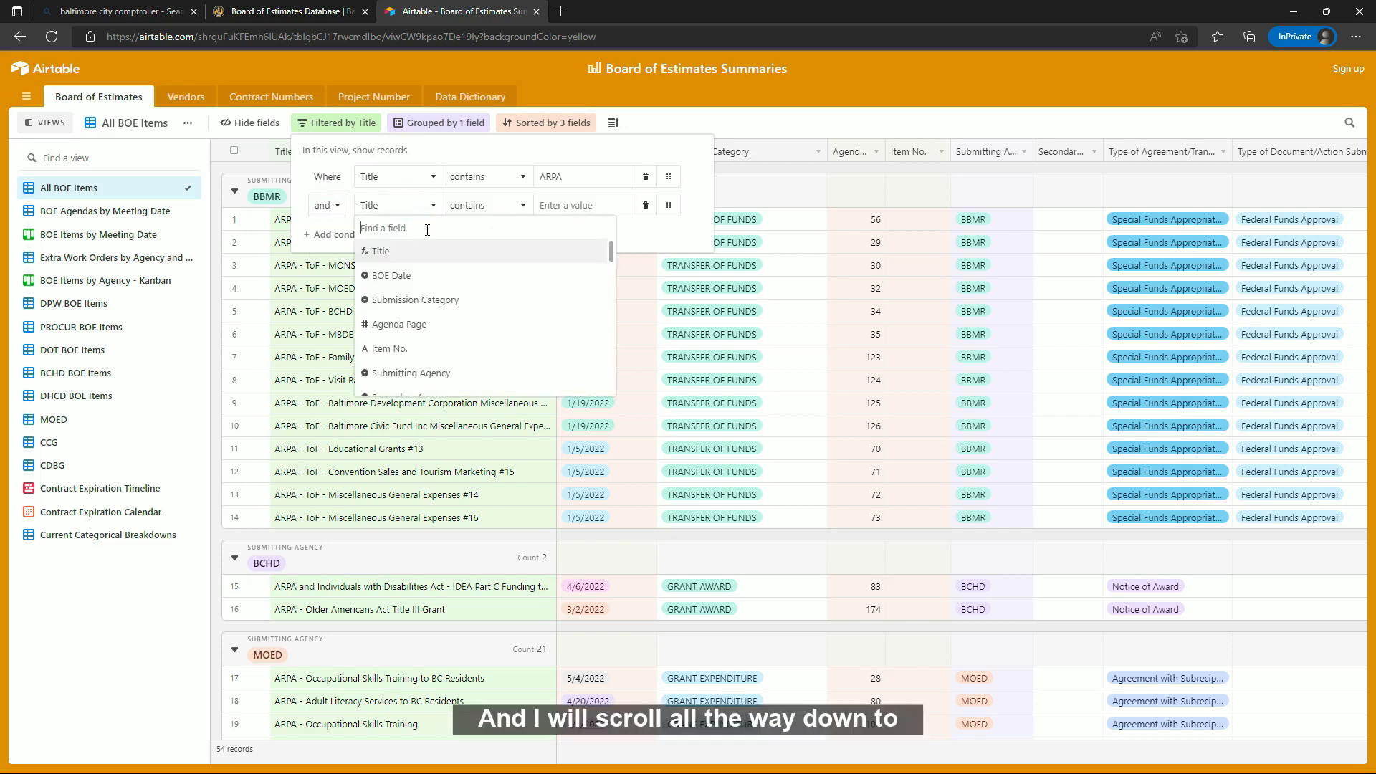
pyautogui.scroll(-2, 442, 294)
pyautogui.scroll(-10, 442, 294)
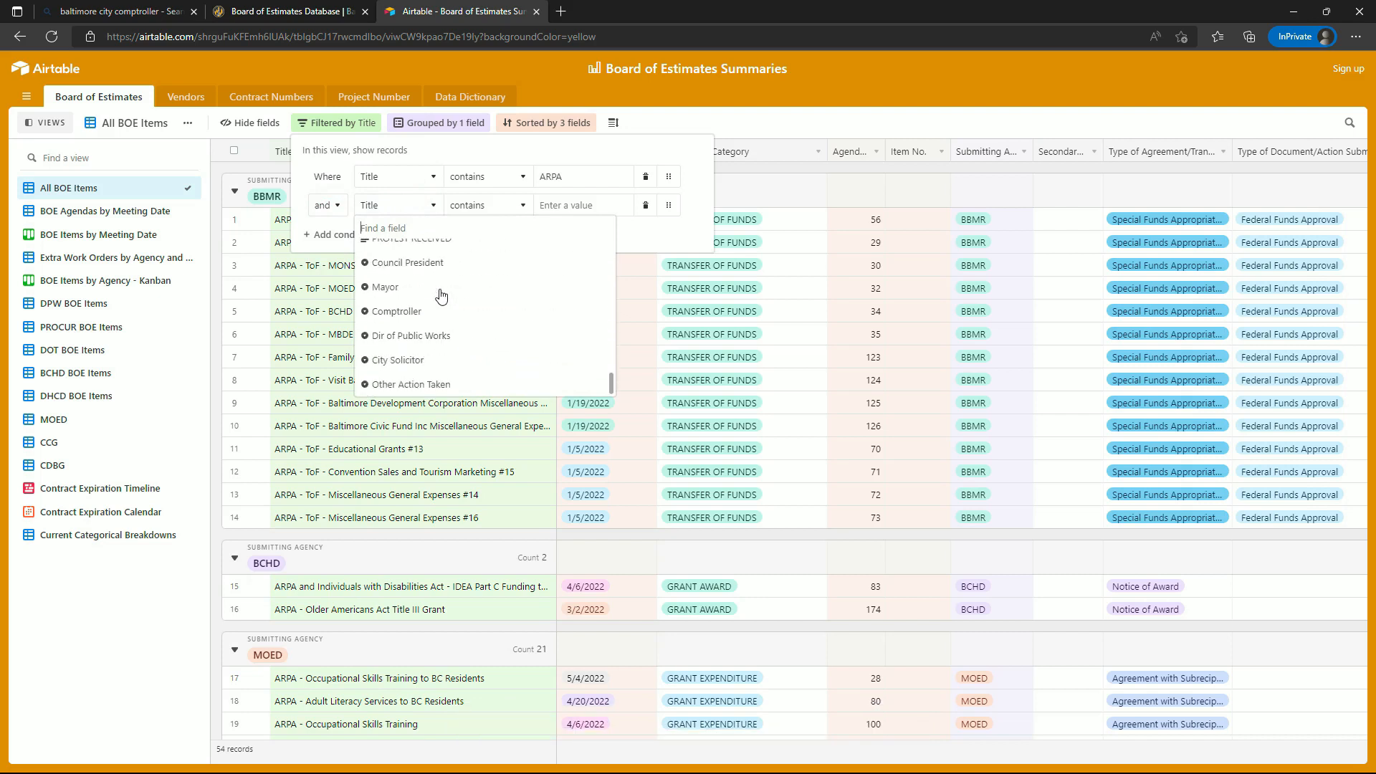
pyautogui.click(434, 384)
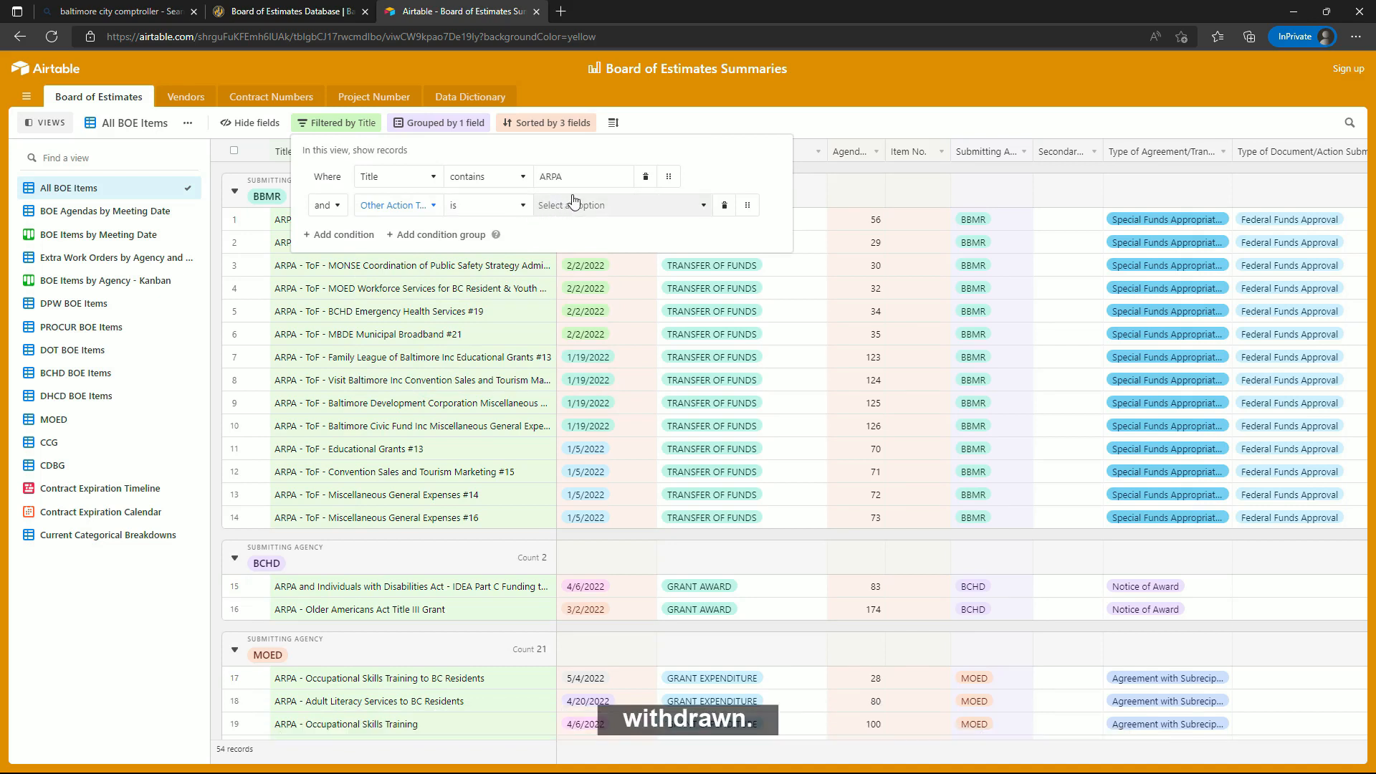
# Set the Other Action Taken condition to "is not" DEFERRED
pyautogui.click(595, 205)
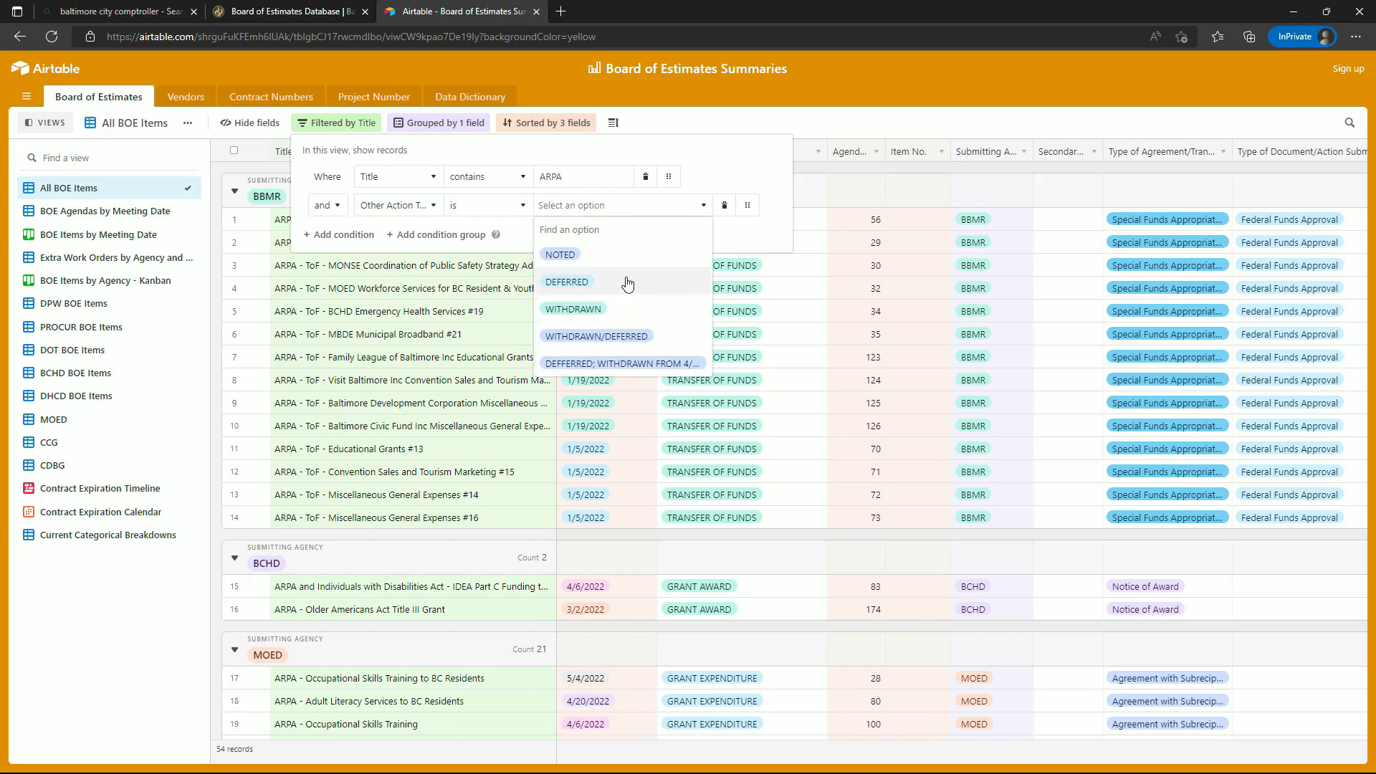
pyautogui.click(500, 208)
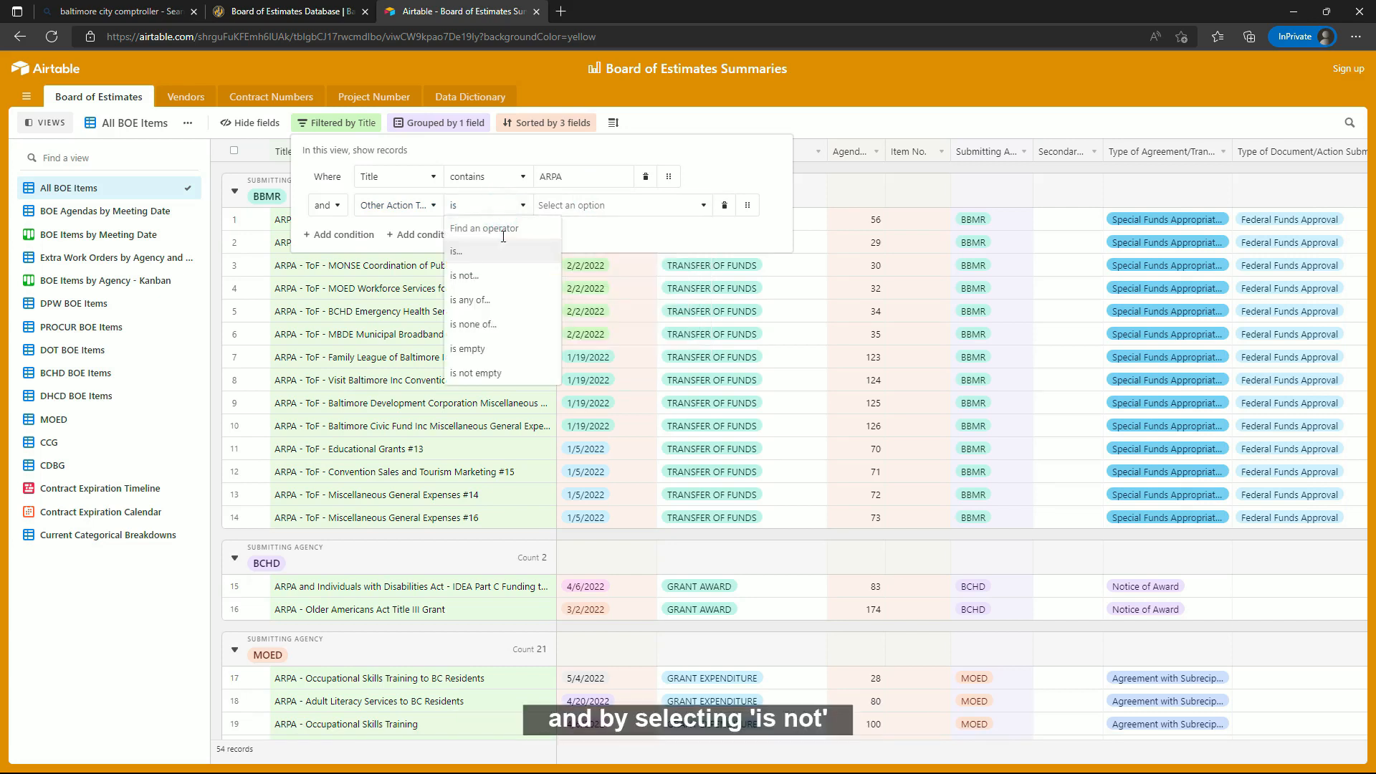
pyautogui.click(500, 276)
pyautogui.click(561, 207)
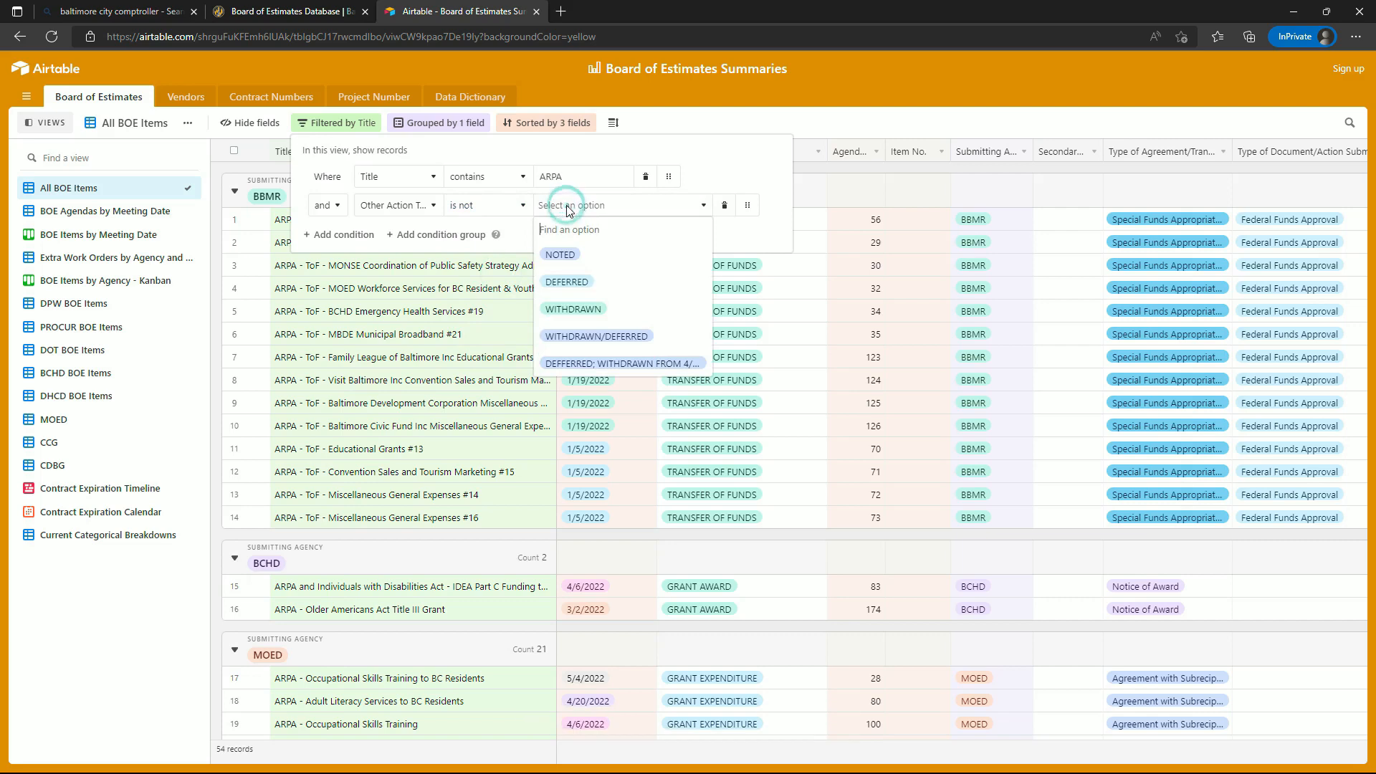
pyautogui.click(586, 283)
# Change the option excluded by the Other Action Taken condition to WITHDRAWN
pyautogui.click(604, 208)
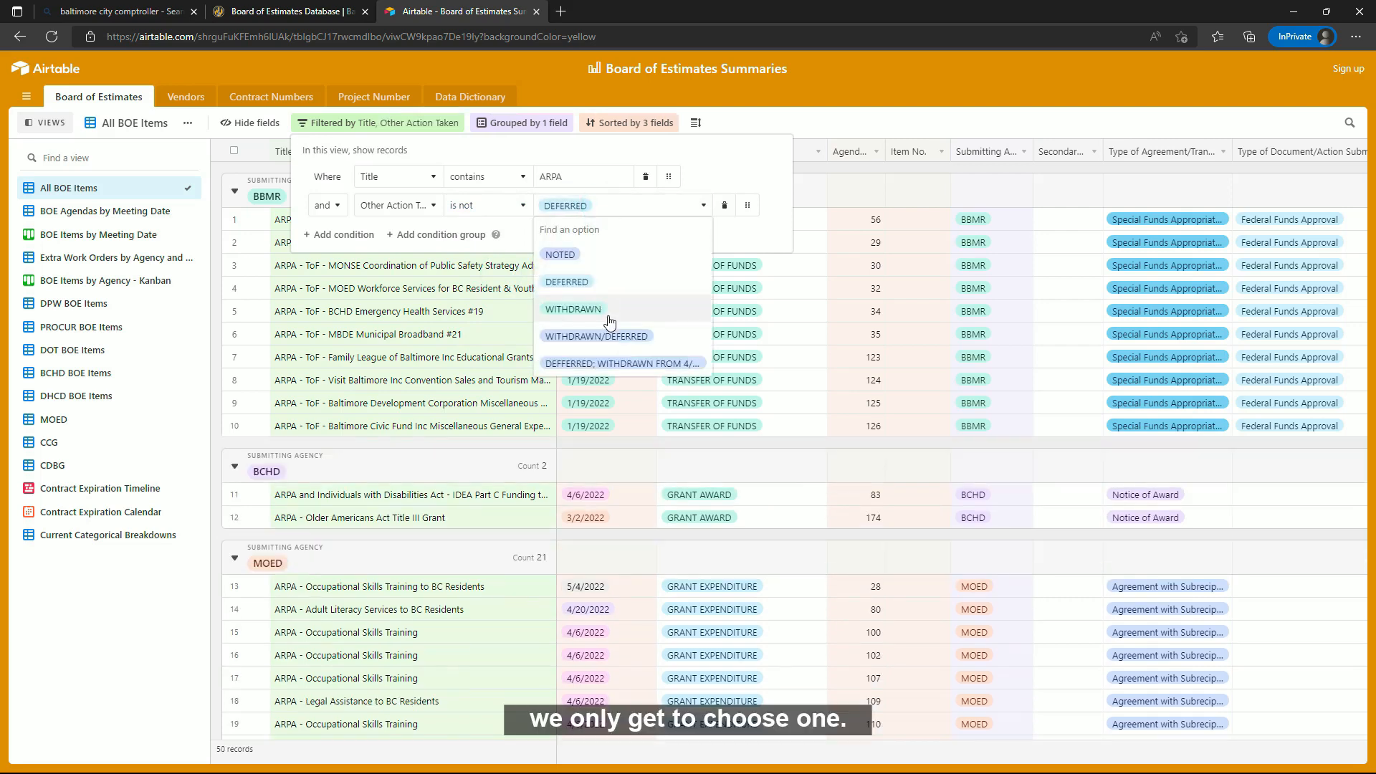
pyautogui.click(609, 319)
pyautogui.click(616, 208)
pyautogui.click(615, 206)
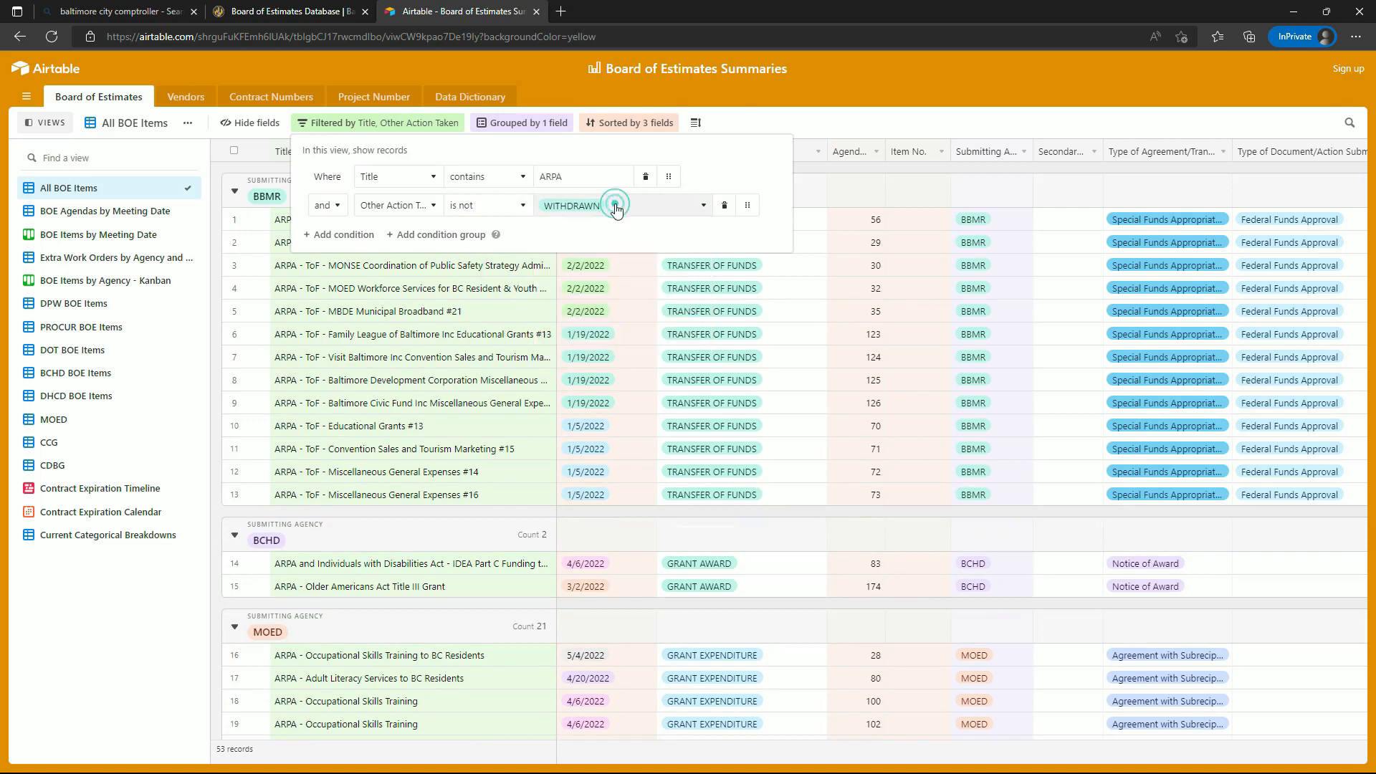
# Set the Other Action Taken condition to "is none of" DEFERRED, WITHDRAWN, WITHDRAWN/DEFERRED and the combined option beginning "DEFFERRED; WITHDRAWN"
pyautogui.click(505, 210)
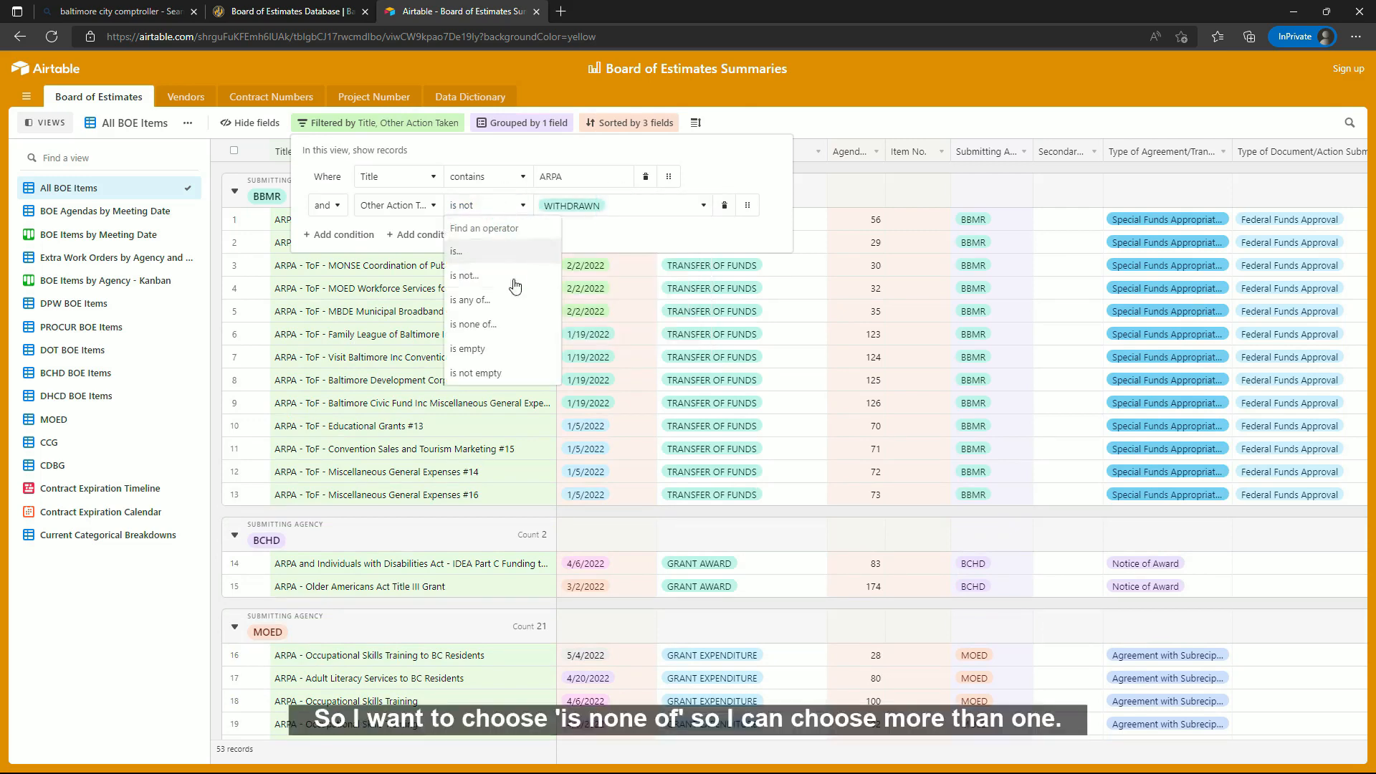
pyautogui.click(513, 324)
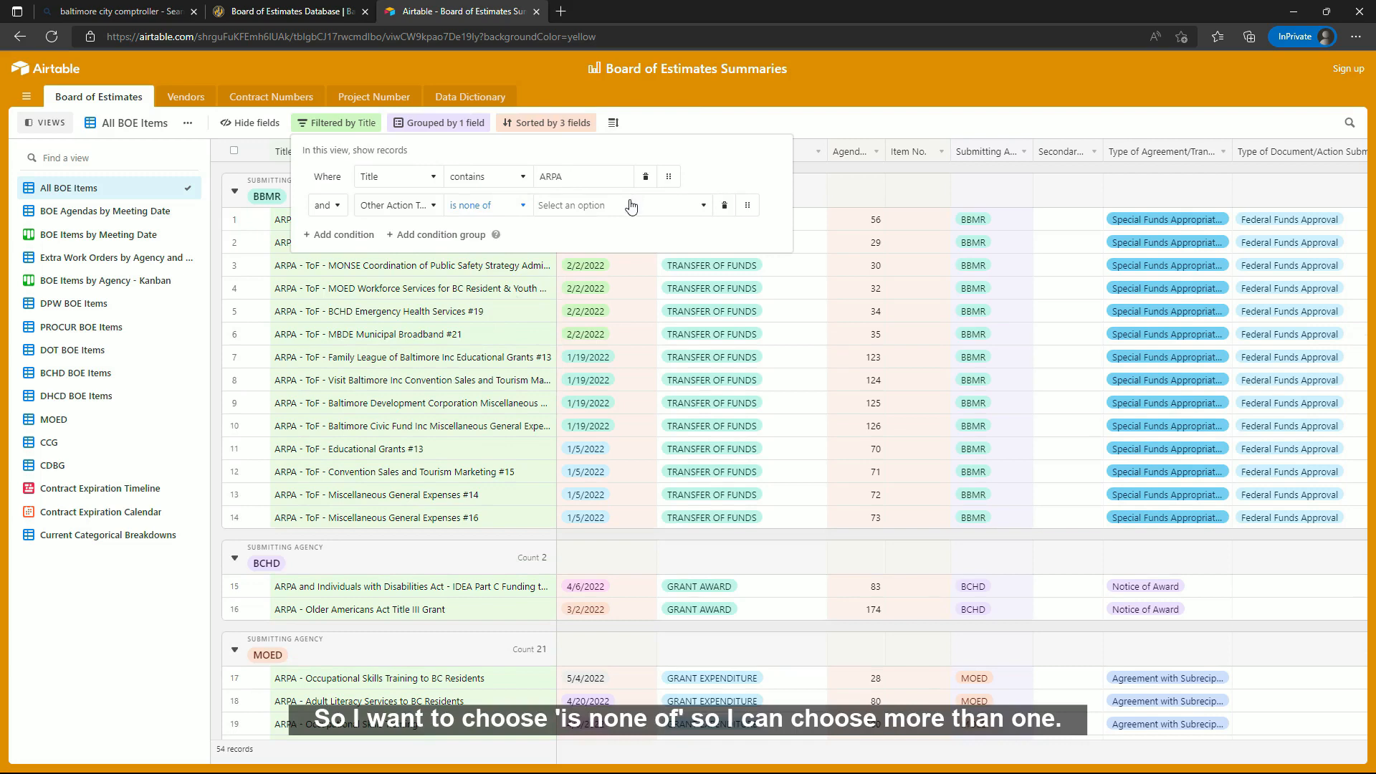
pyautogui.click(625, 205)
pyautogui.click(601, 285)
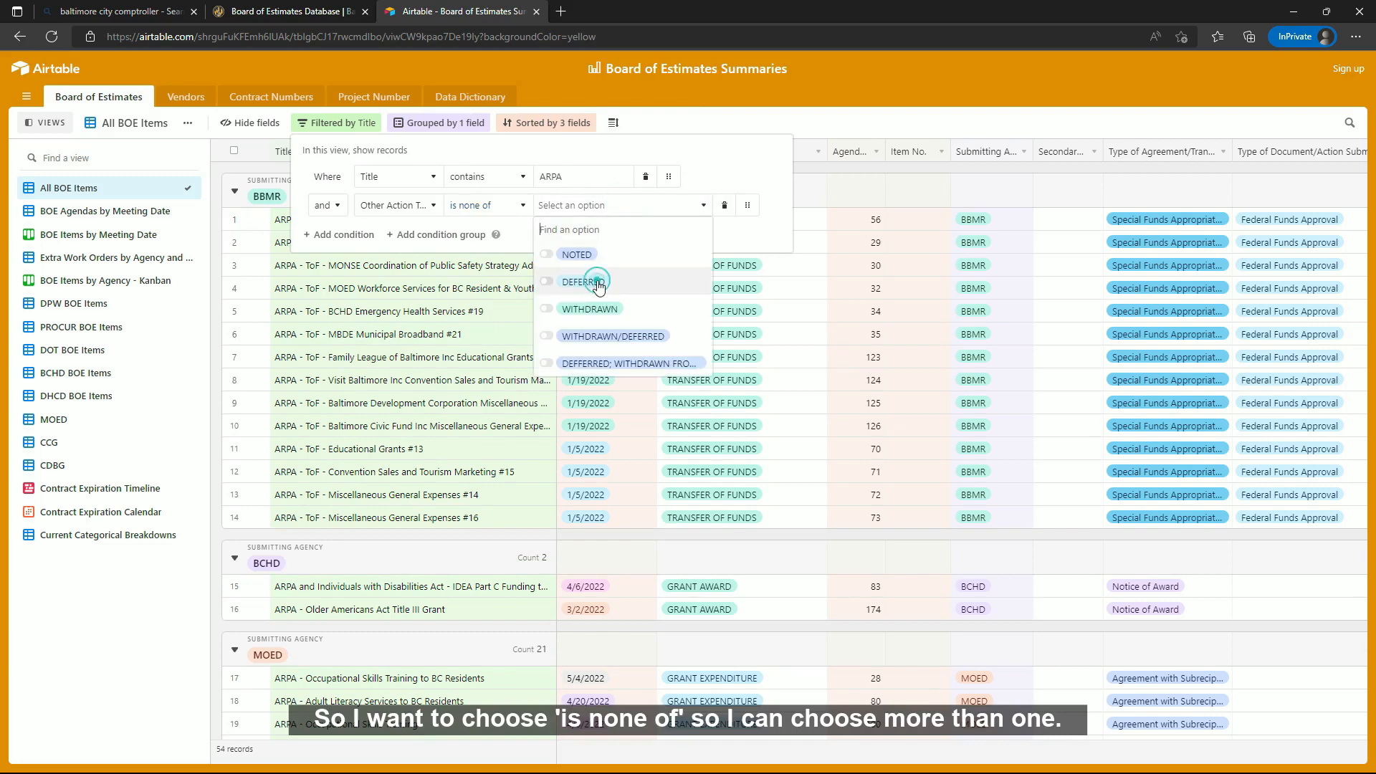
pyautogui.click(599, 309)
pyautogui.click(600, 338)
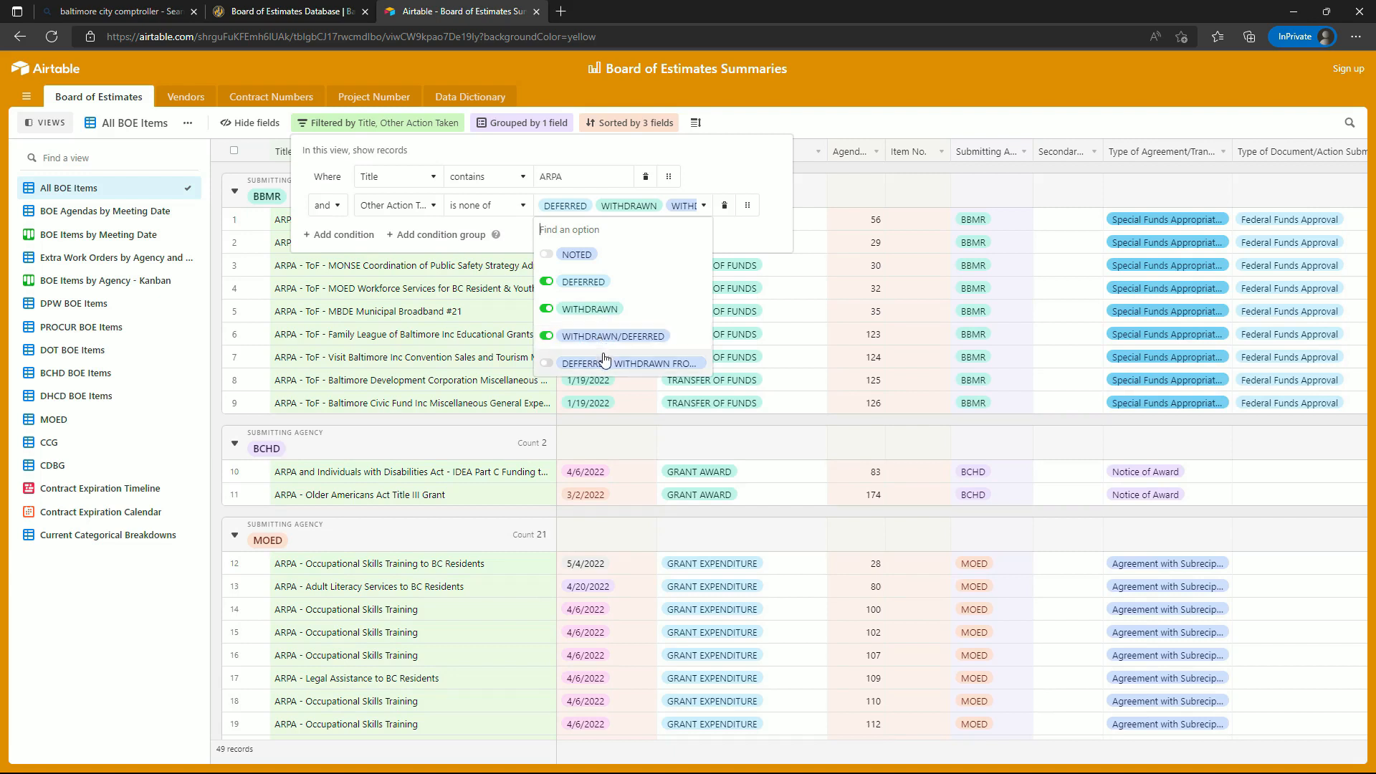
pyautogui.click(604, 361)
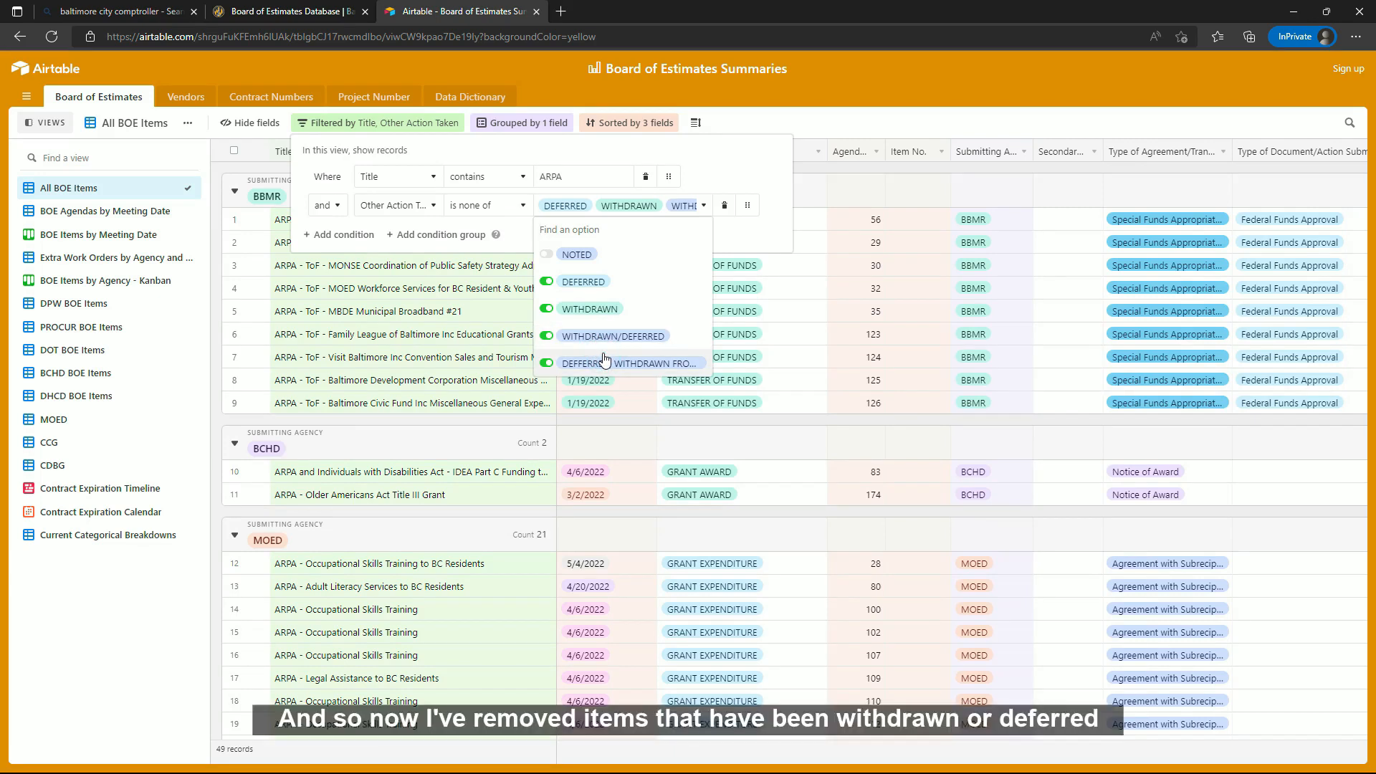
pyautogui.click(823, 134)
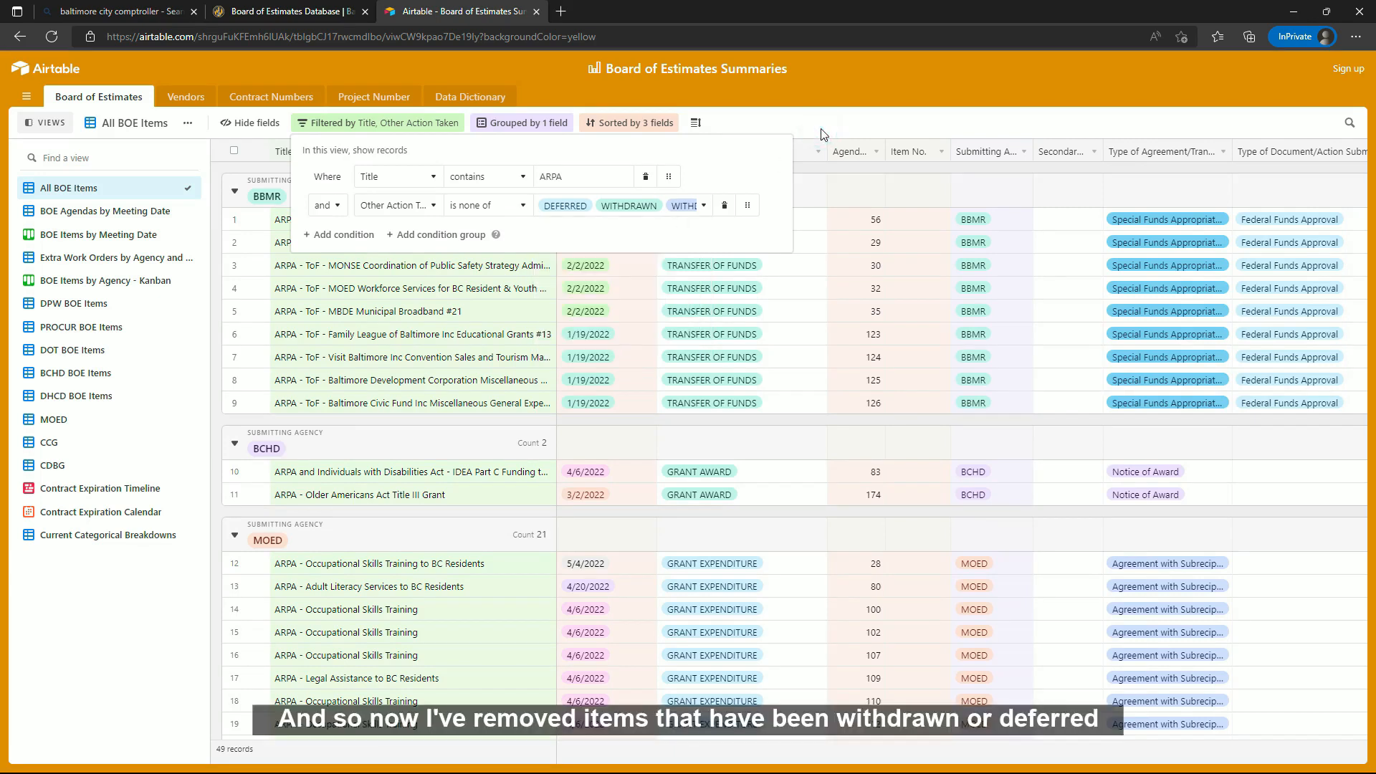
pyautogui.click(828, 131)
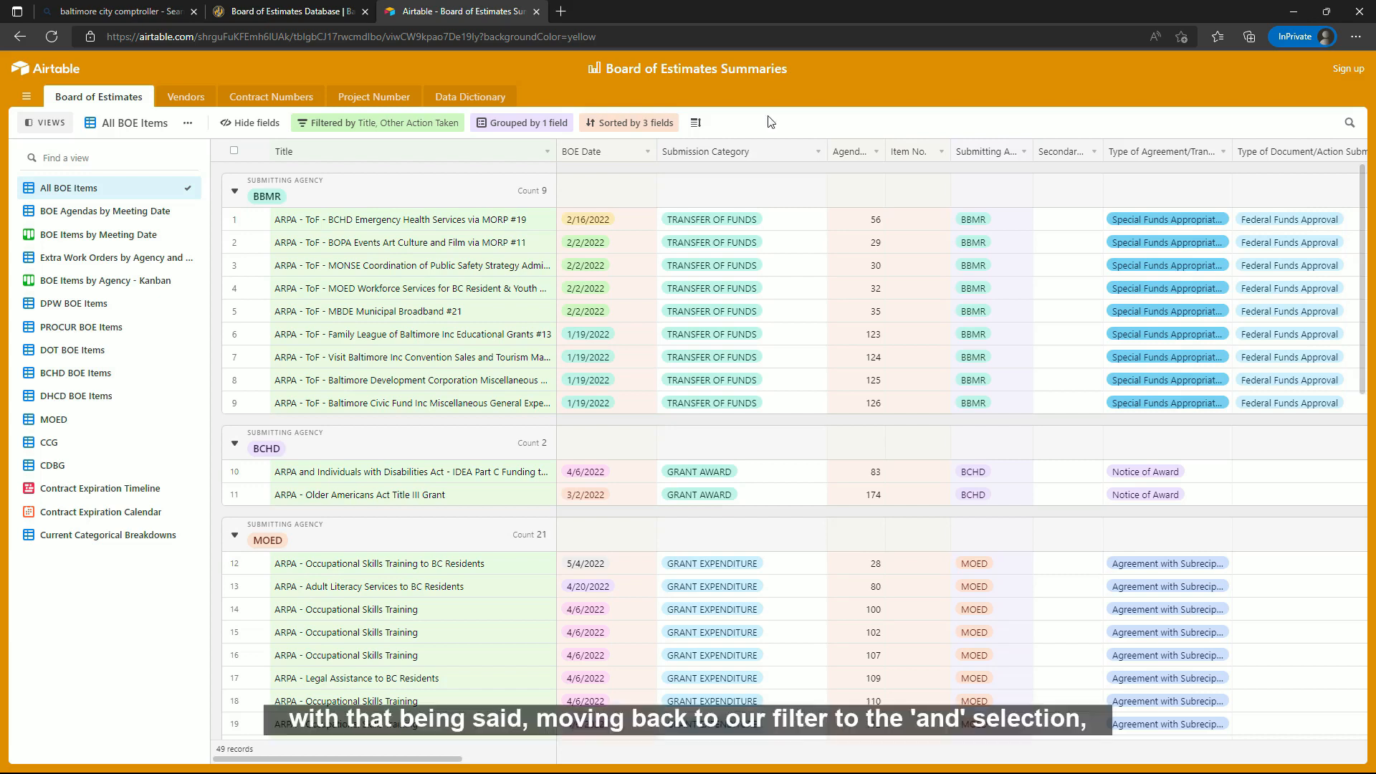
# Try joining the Title and Other Action Taken filter conditions with "or", and restore the "and" conjunction
pyautogui.click(420, 126)
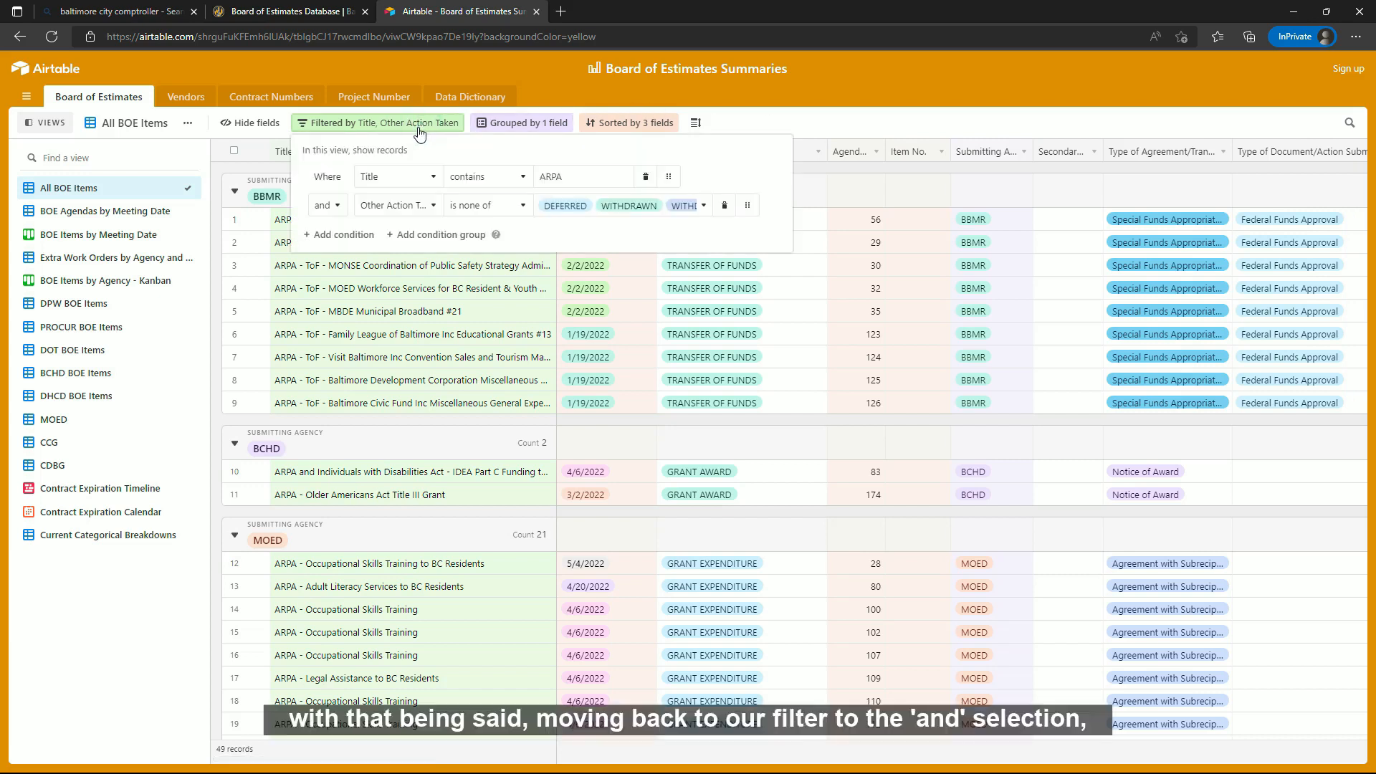
pyautogui.click(339, 206)
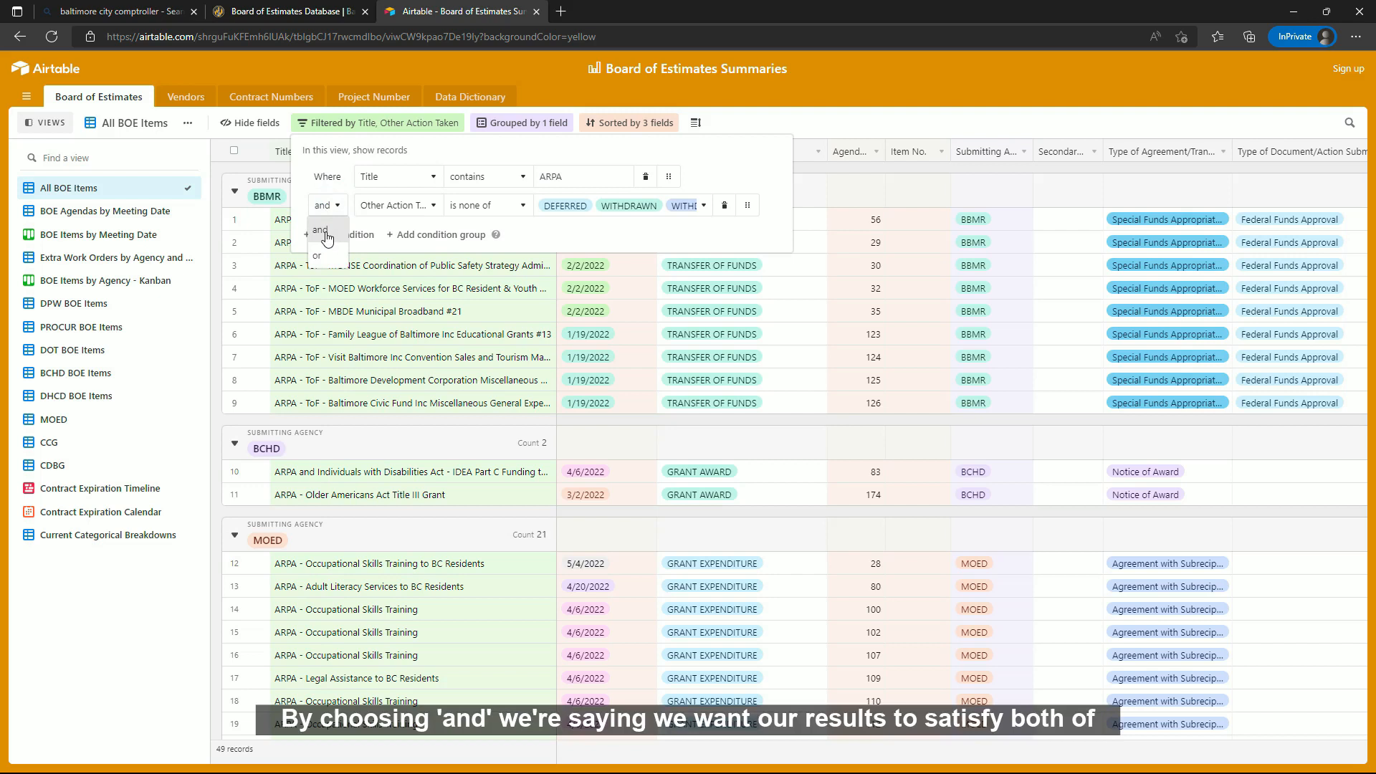
pyautogui.click(326, 235)
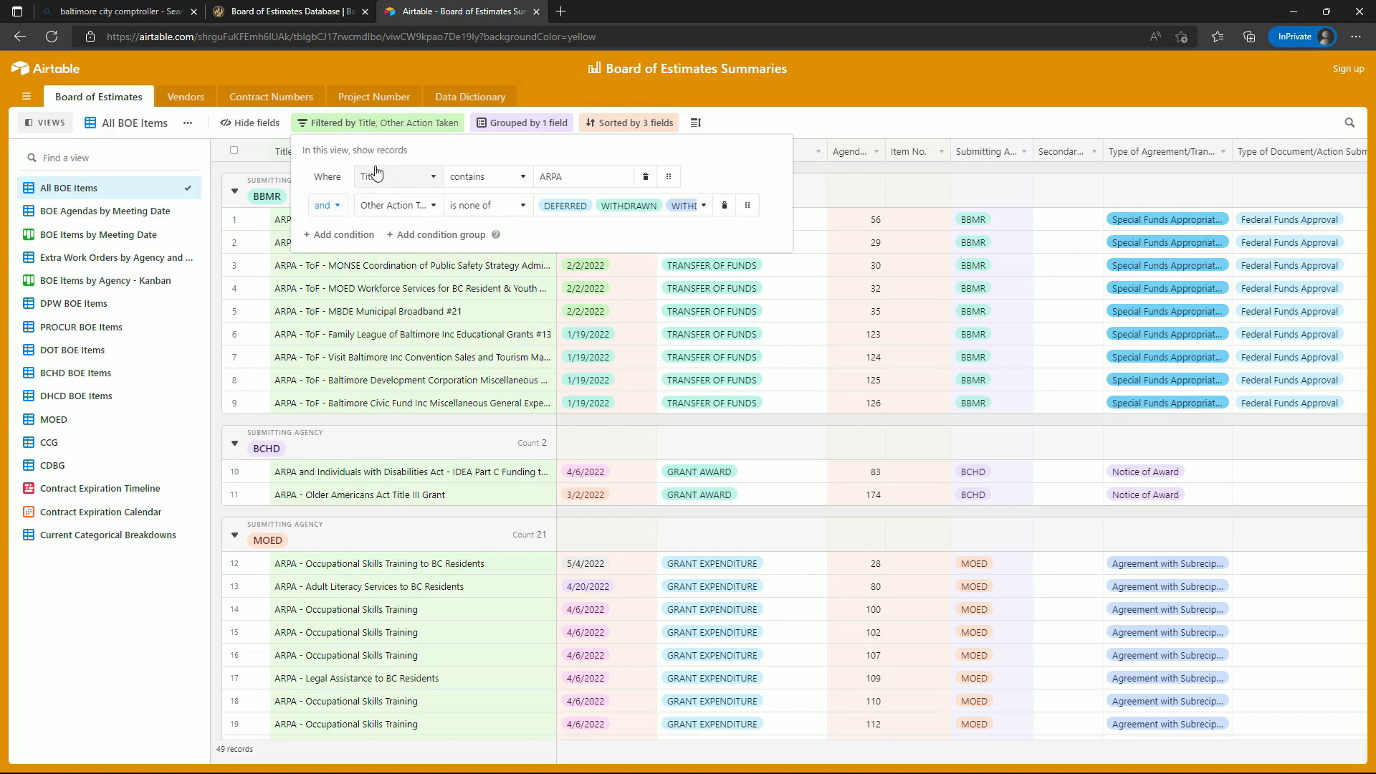
pyautogui.click(324, 207)
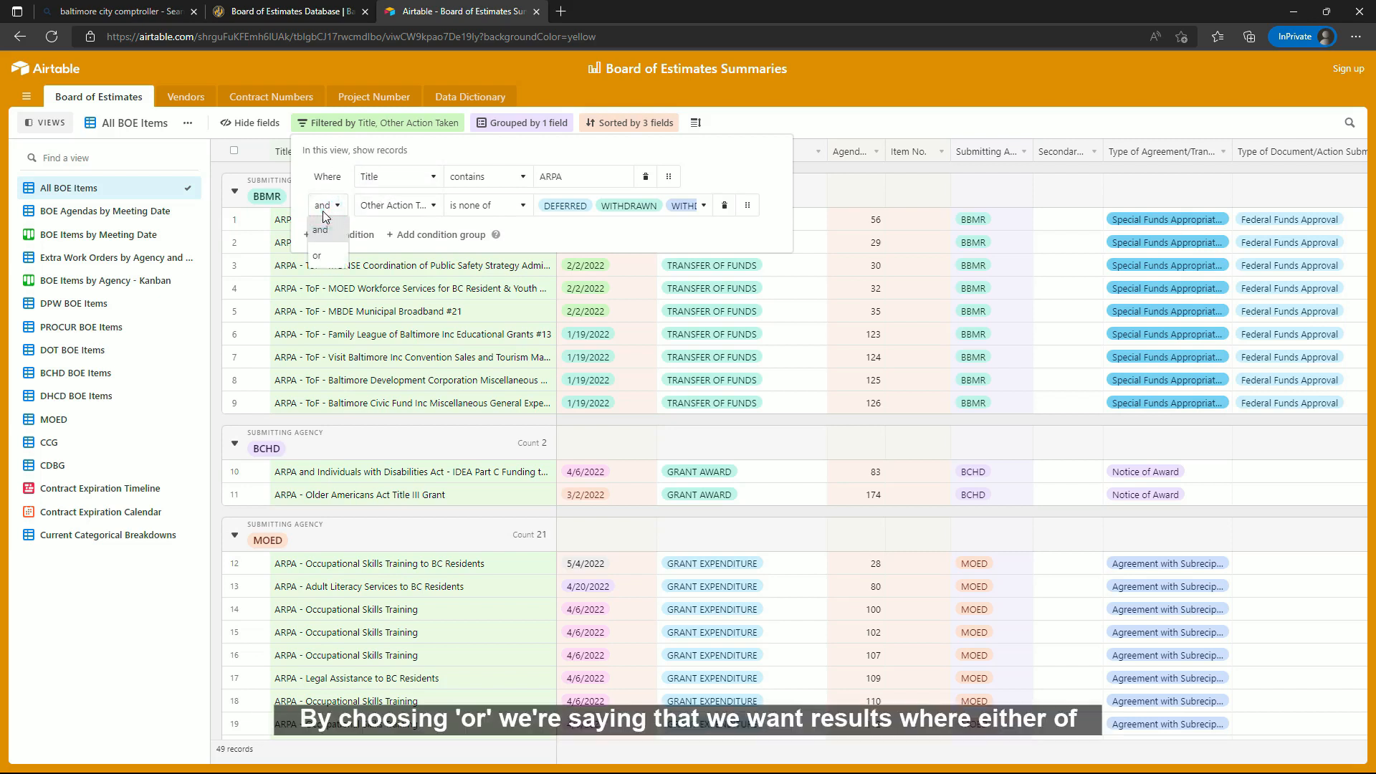
pyautogui.click(326, 257)
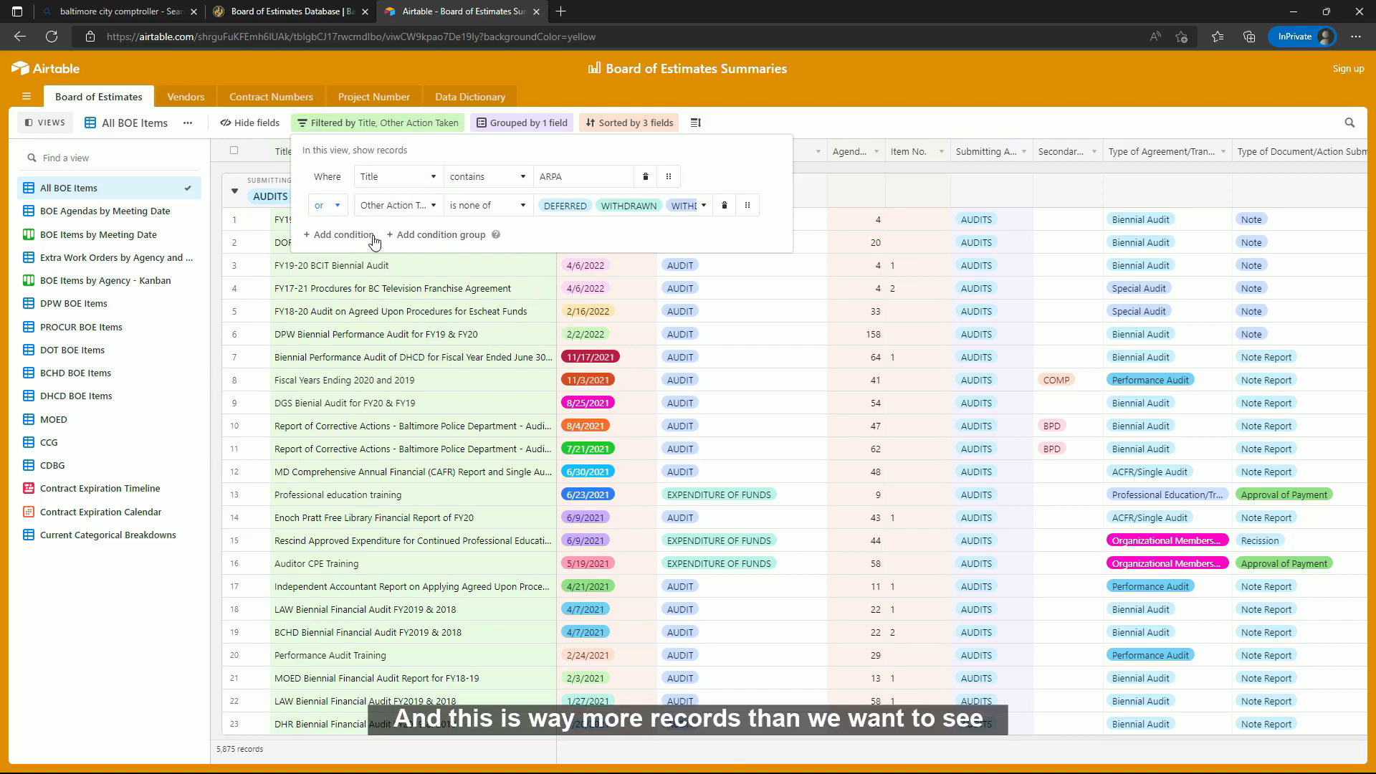
pyautogui.click(326, 207)
pyautogui.click(324, 229)
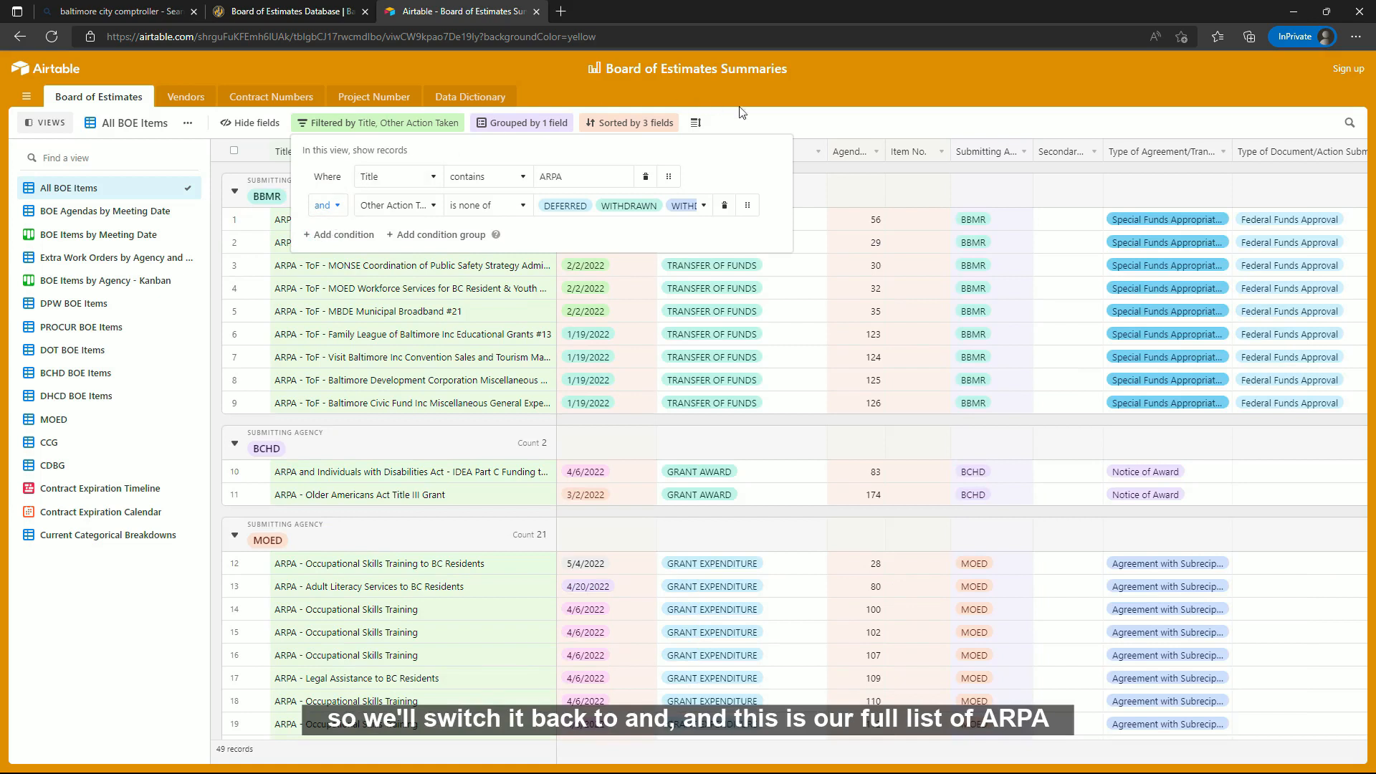
pyautogui.click(754, 115)
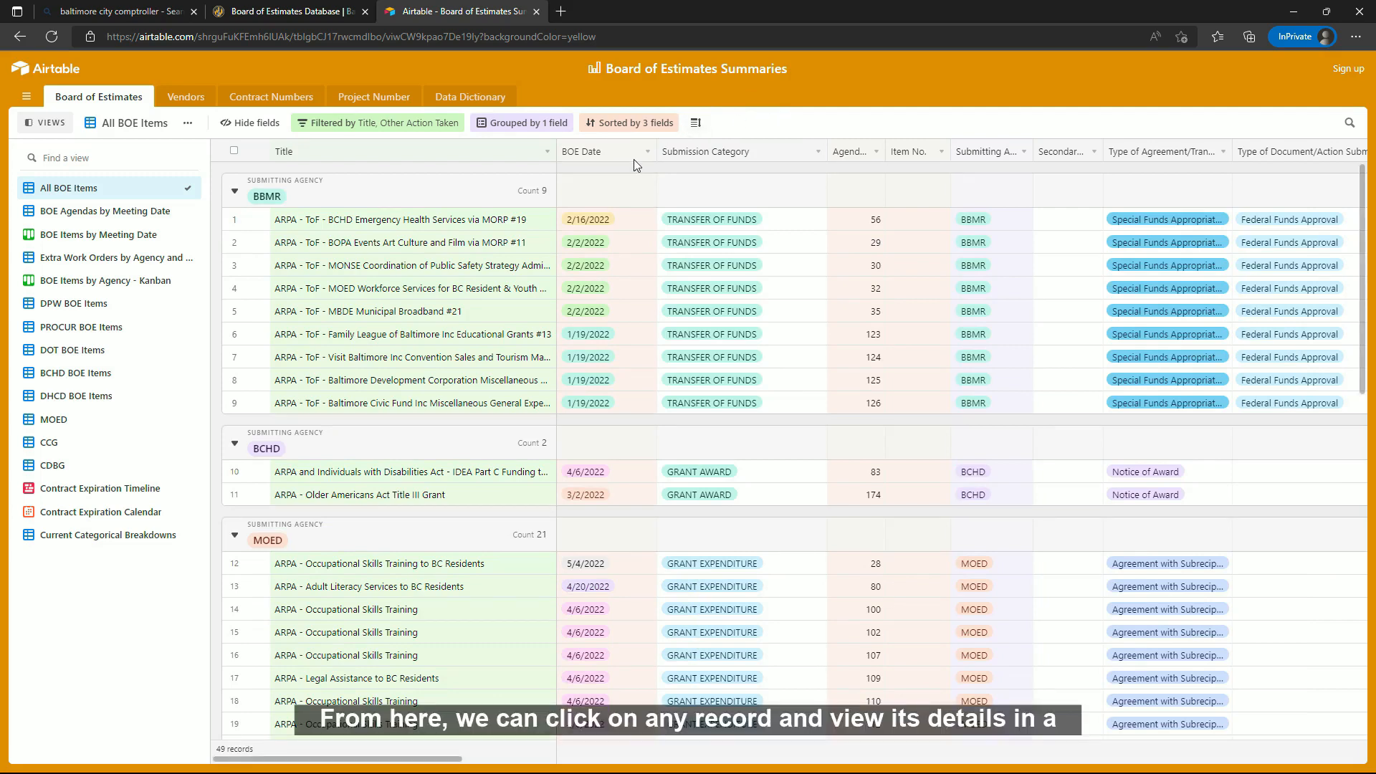
# View the 5/4/2022 MOED record "ARPA - Occupational Skills Training to BC Residents" and follow its linked vendor to the Prequalification record
pyautogui.click(259, 563)
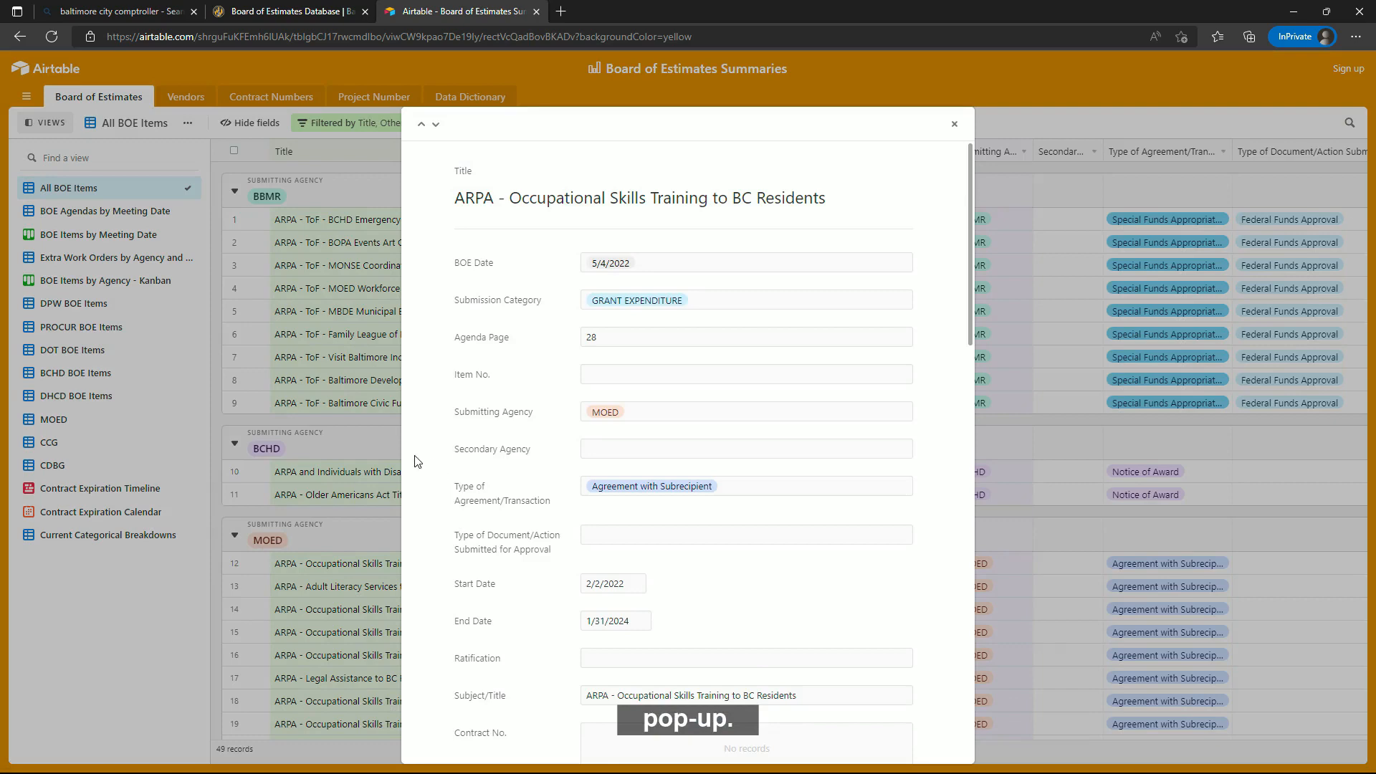
pyautogui.scroll(-6, 414, 461)
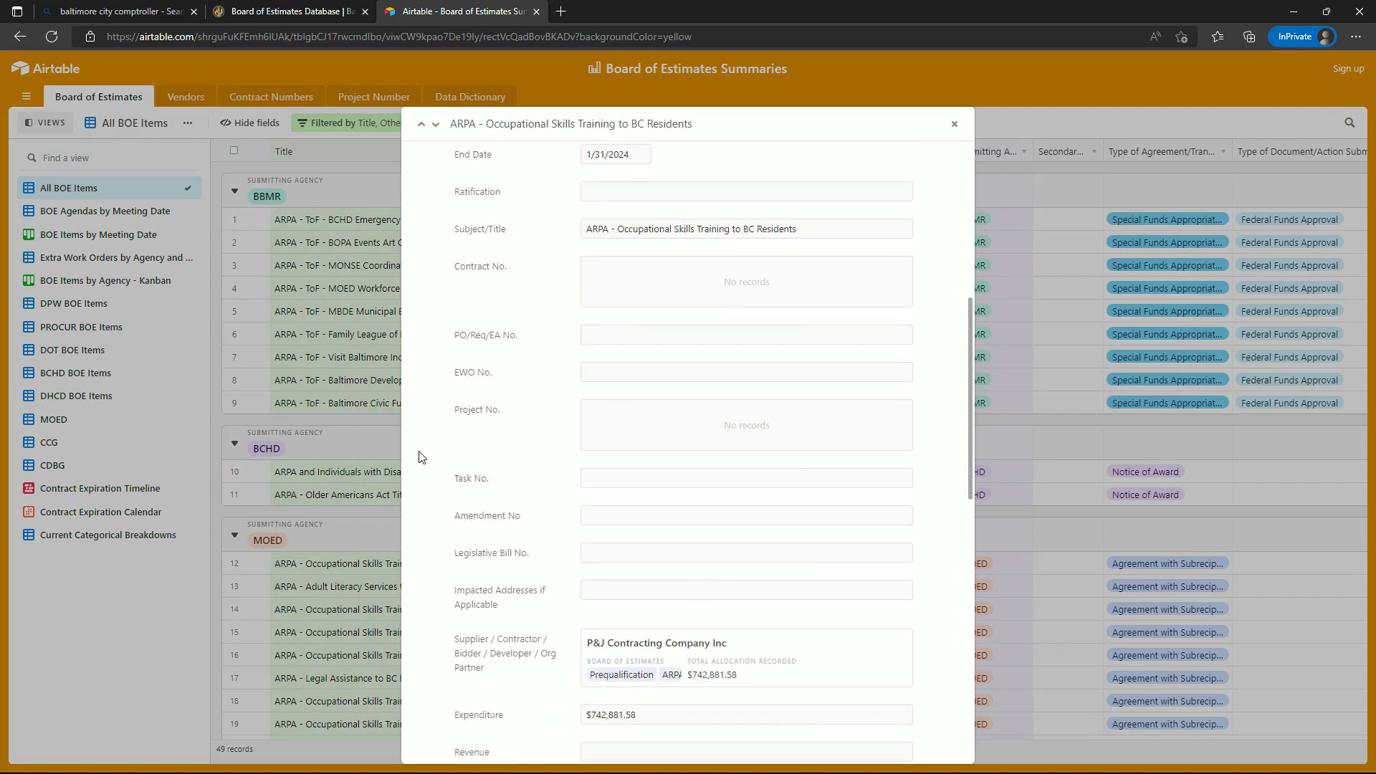
pyautogui.click(668, 649)
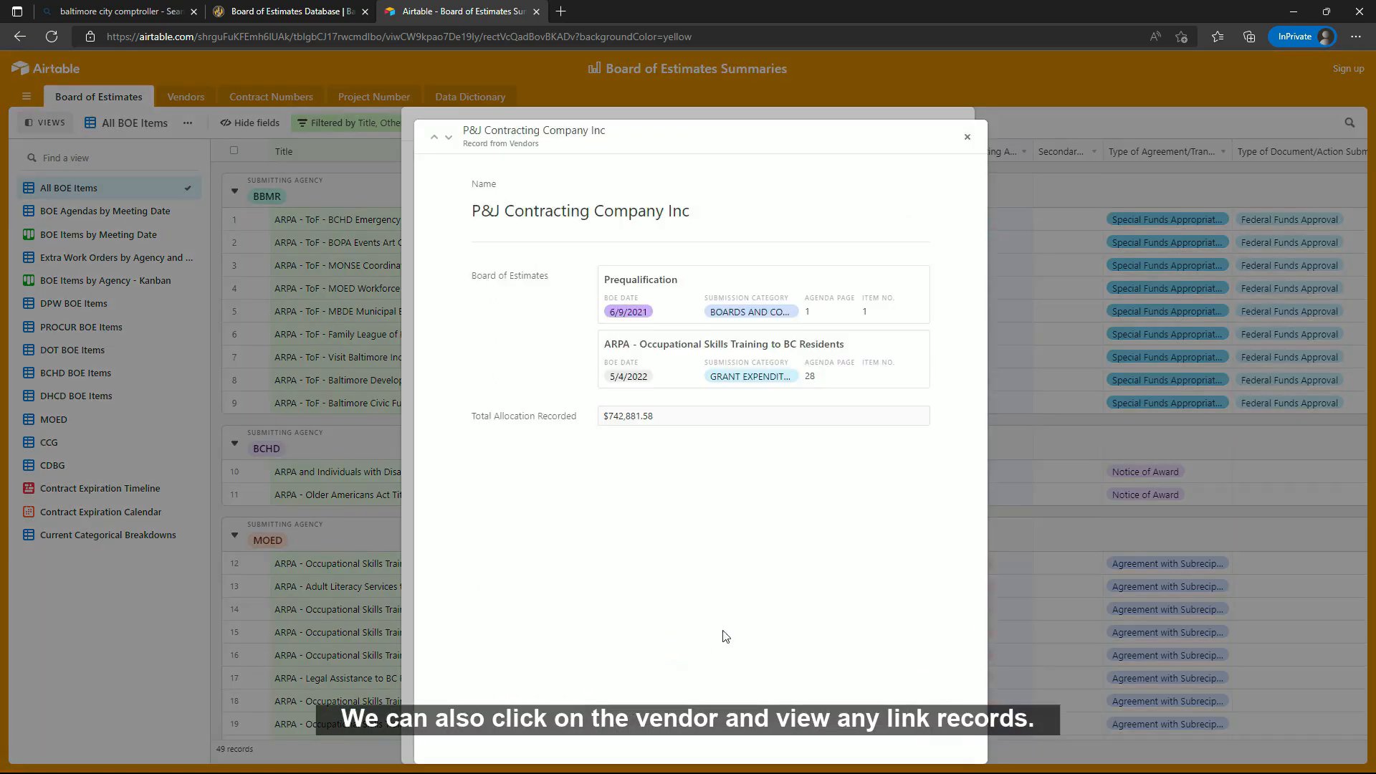
pyautogui.click(869, 280)
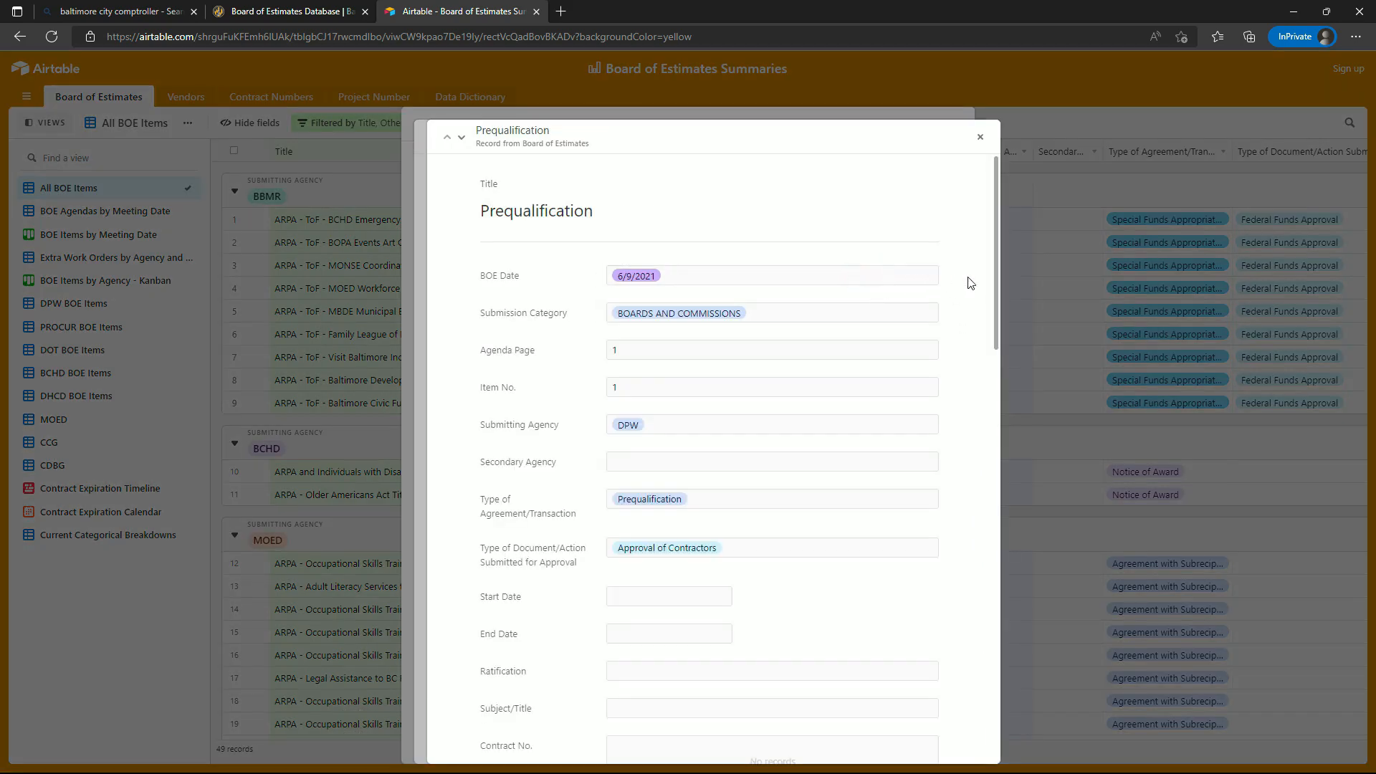